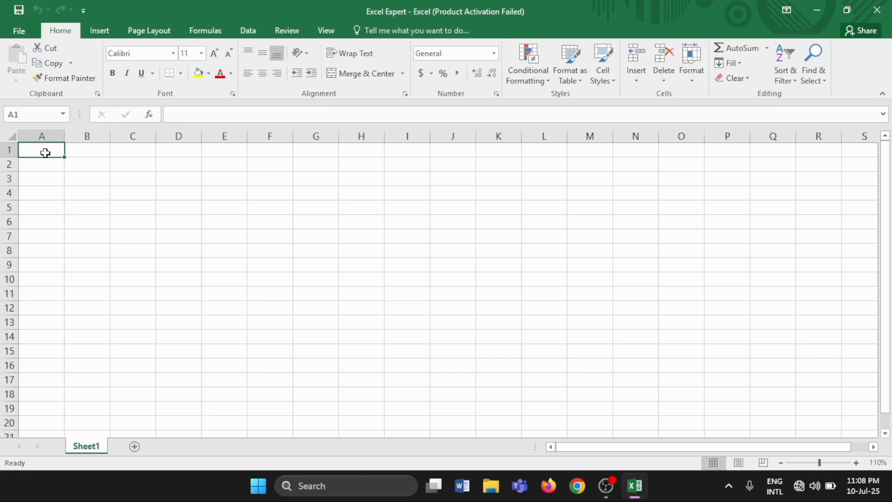
Enter 1 in A1 and 2 in A2, and extend the number series down column A to row 15.
text(1)
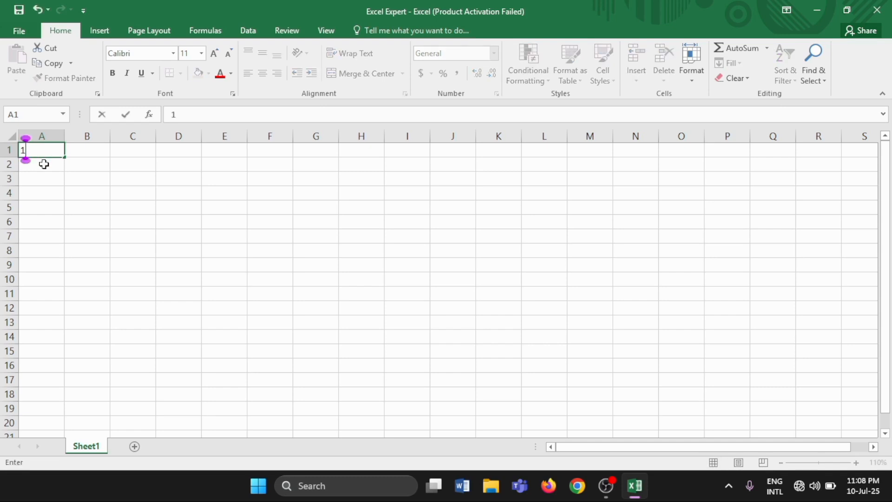
click(44, 167)
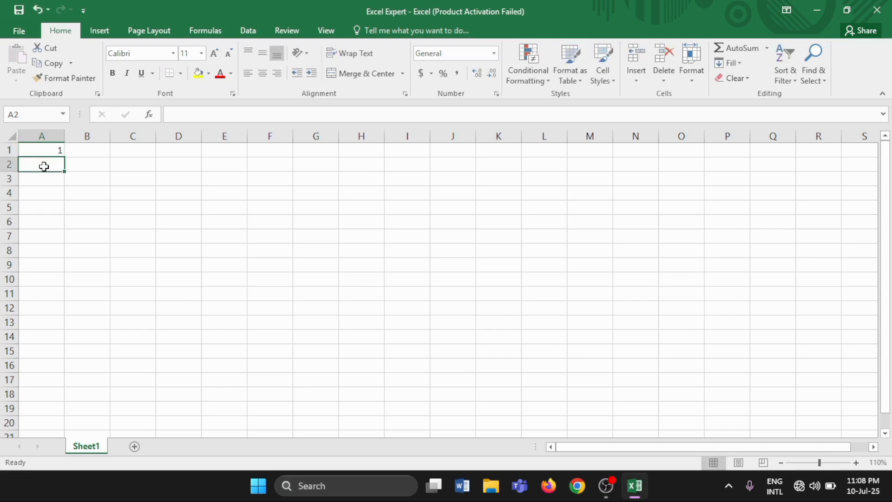
text(2)
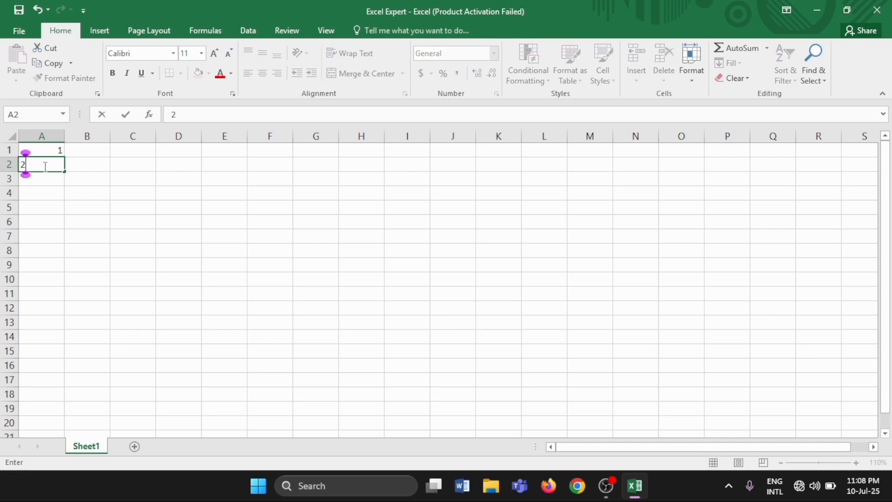
click(44, 150)
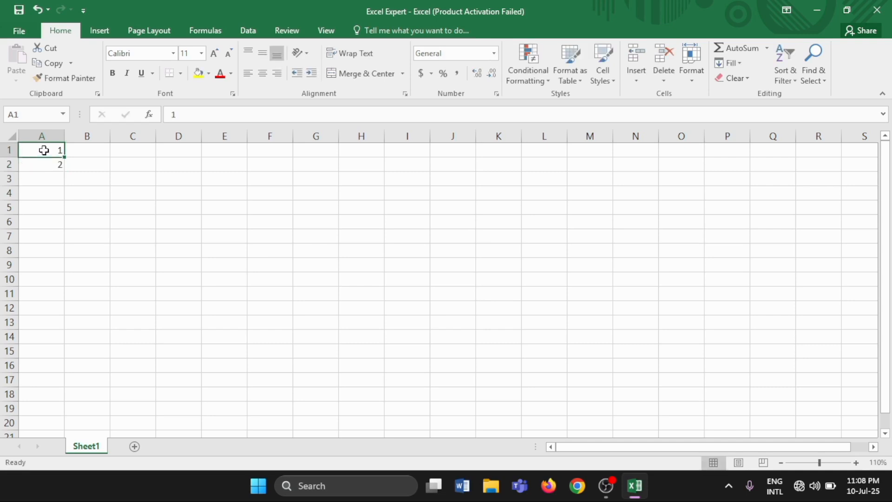
drag(44, 150, 44, 163)
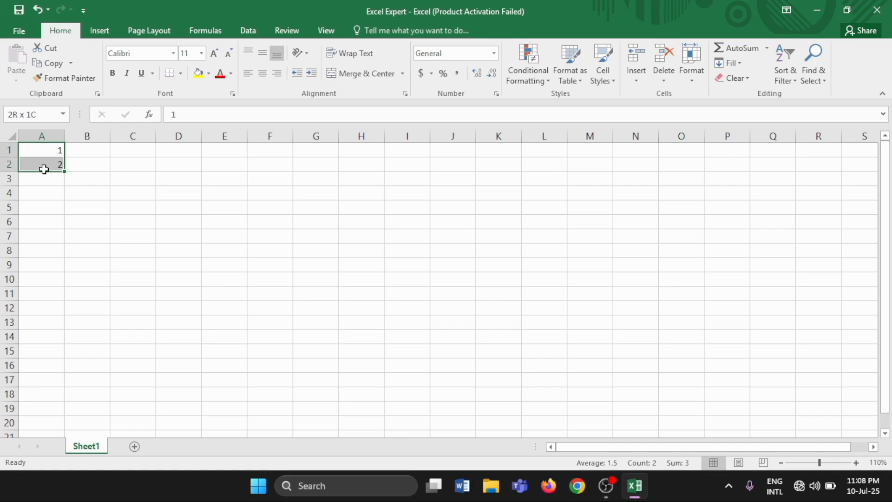
drag(43, 170, 44, 170)
drag(63, 170, 63, 356)
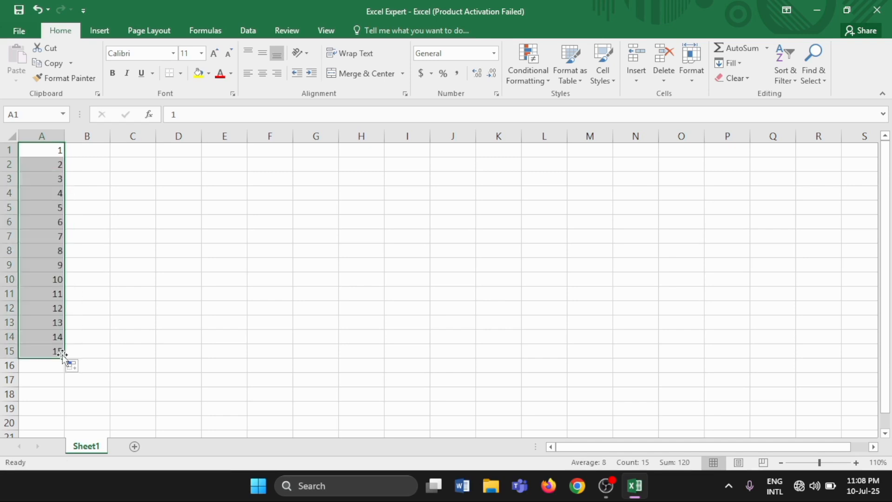
click(49, 320)
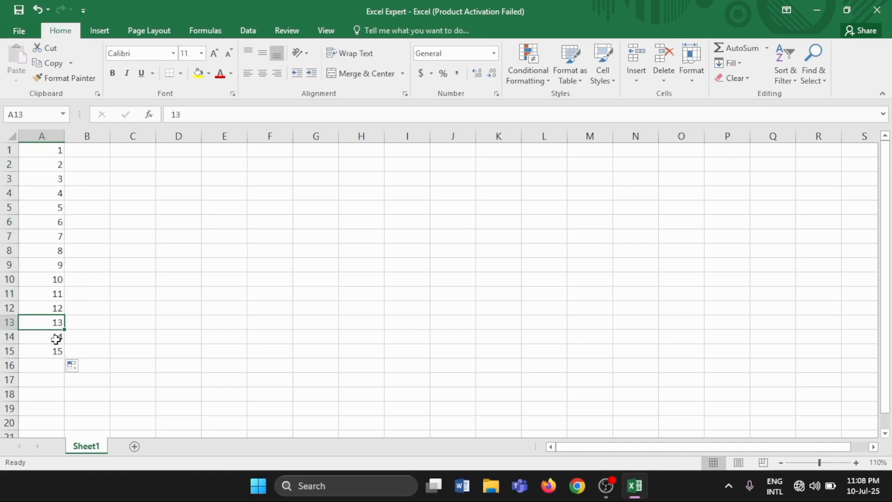
click(40, 365)
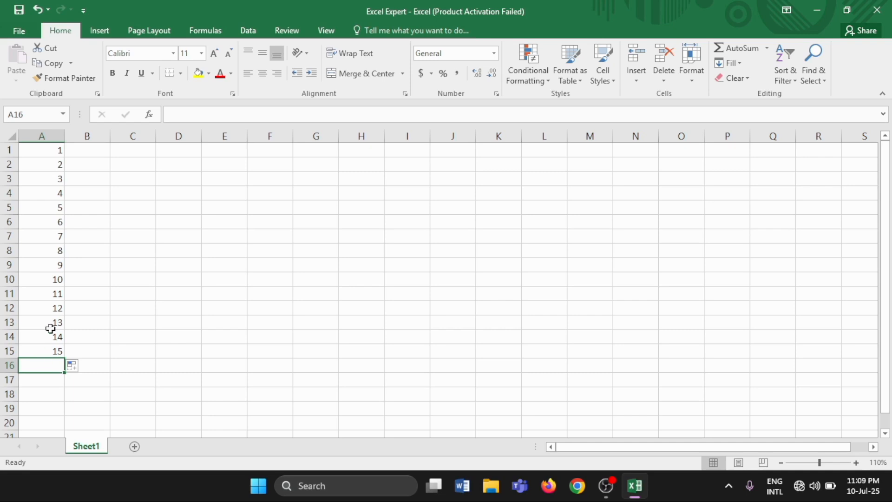
Enter 23 in B1 and 22 in B2, and extend the descending series down column B to row 15.
click(87, 157)
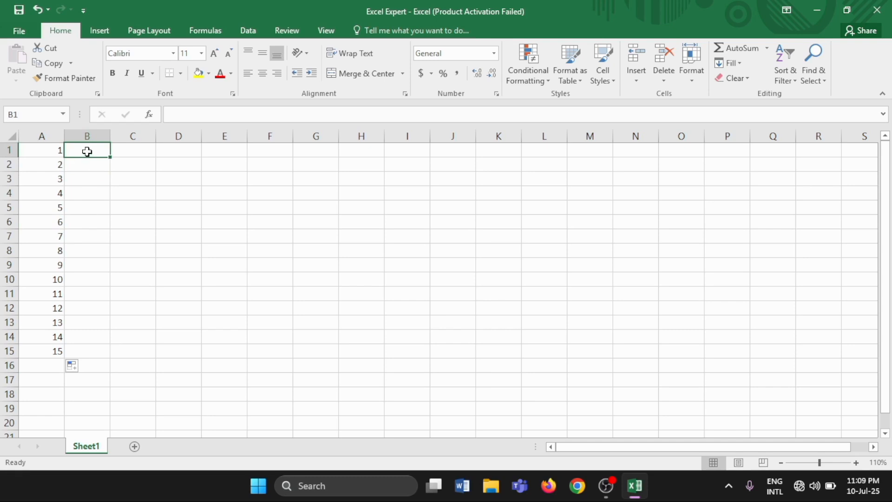
text(23)
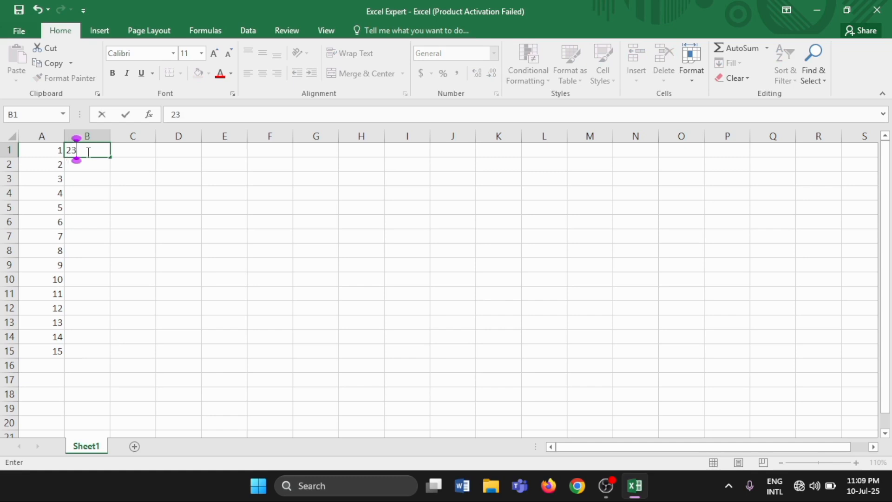
key(Return)
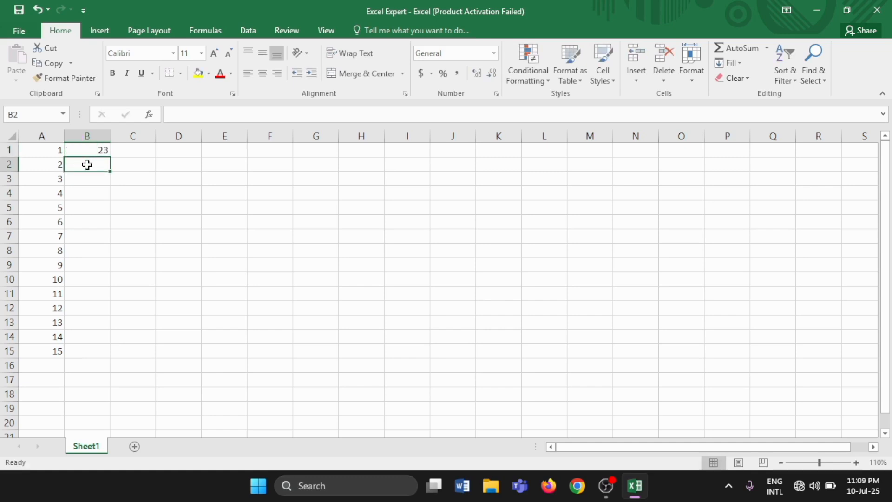
text(22)
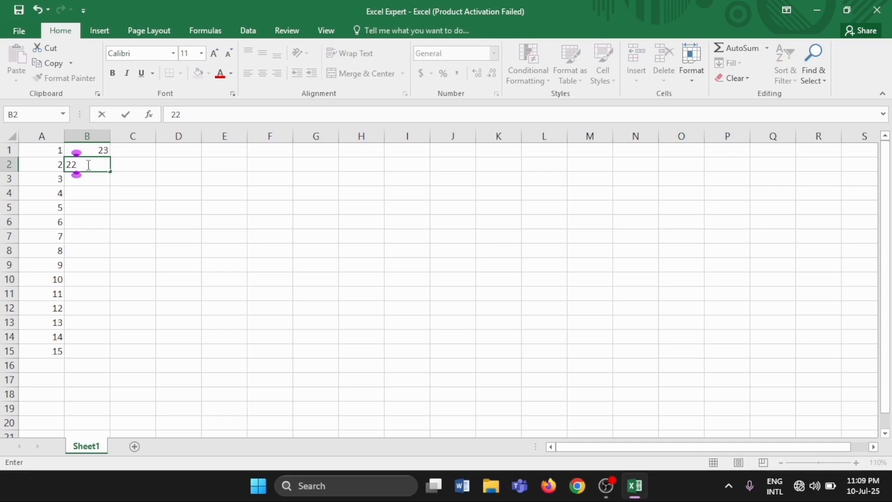
key(Return)
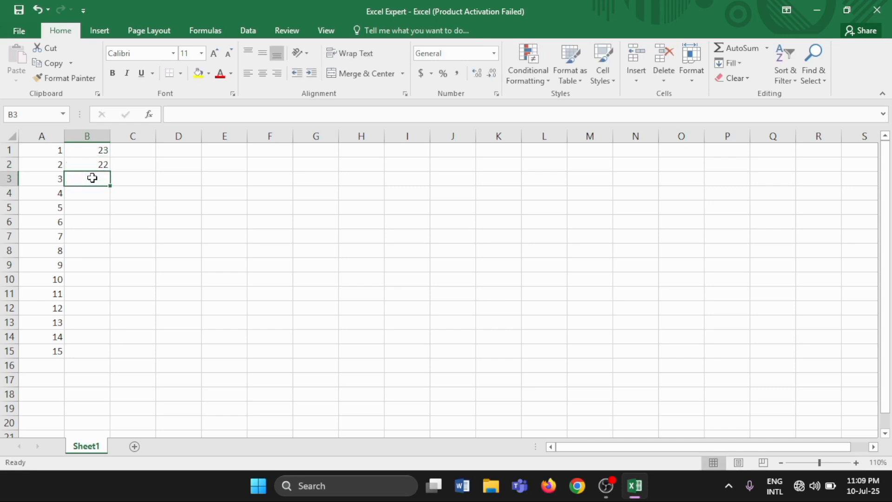
click(88, 149)
drag(89, 149, 89, 164)
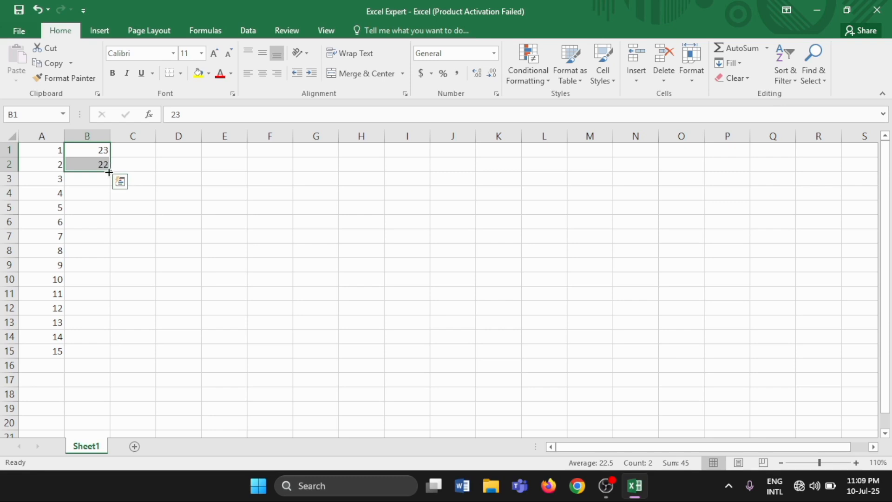
drag(109, 172, 106, 356)
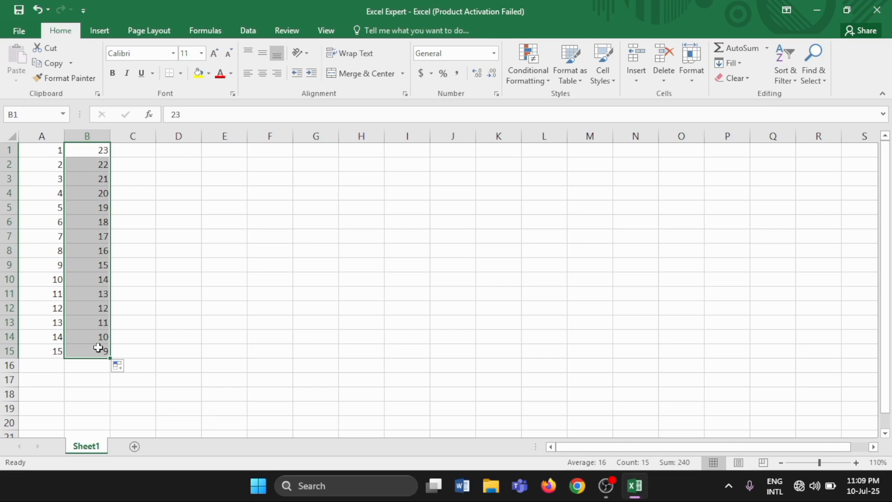
Enter a SUM formula in B16 that totals the range B1:B15.
click(92, 368)
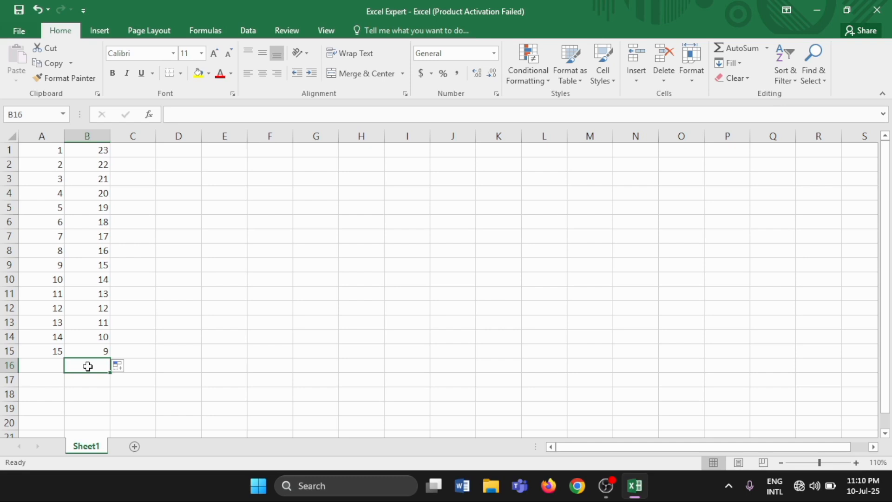
text(=)
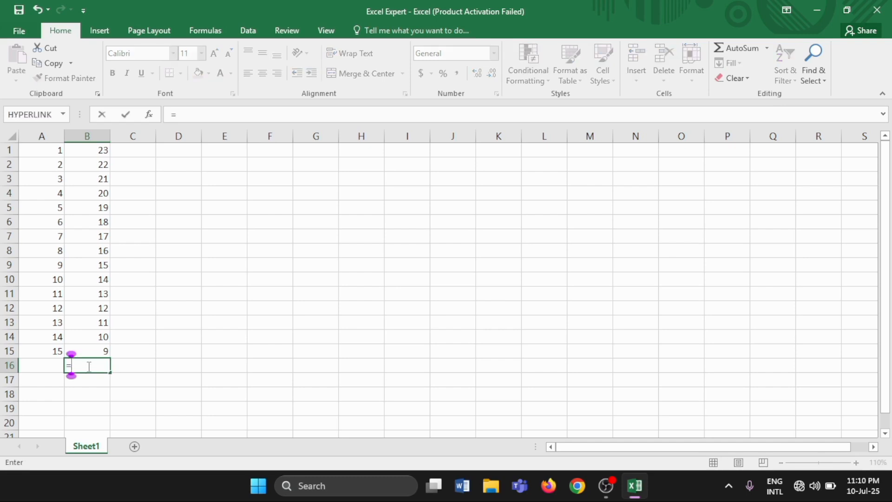
text(Sum)
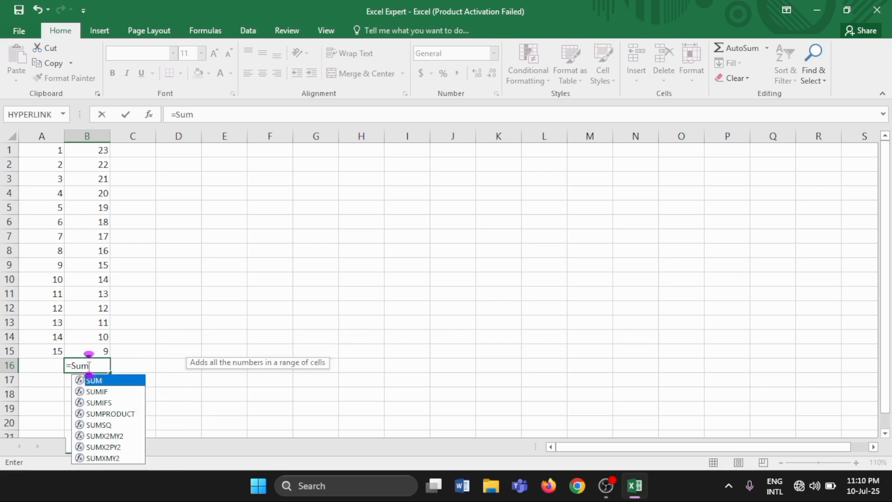
text(()
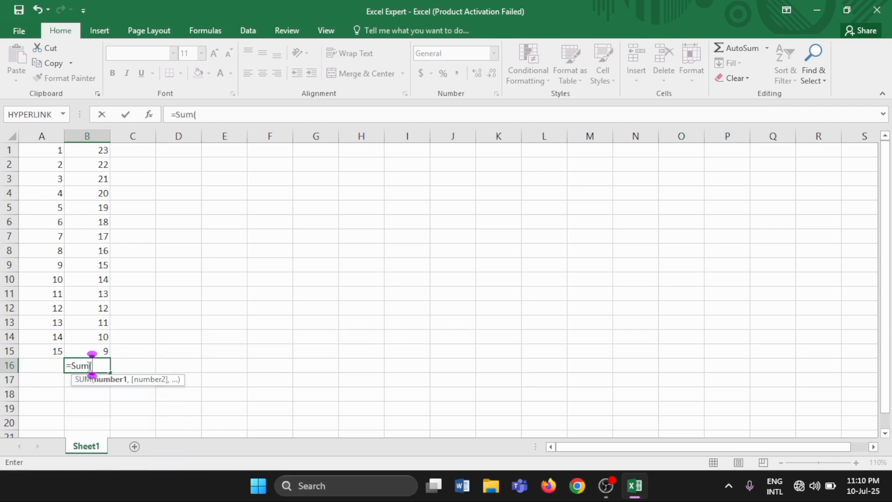
click(100, 152)
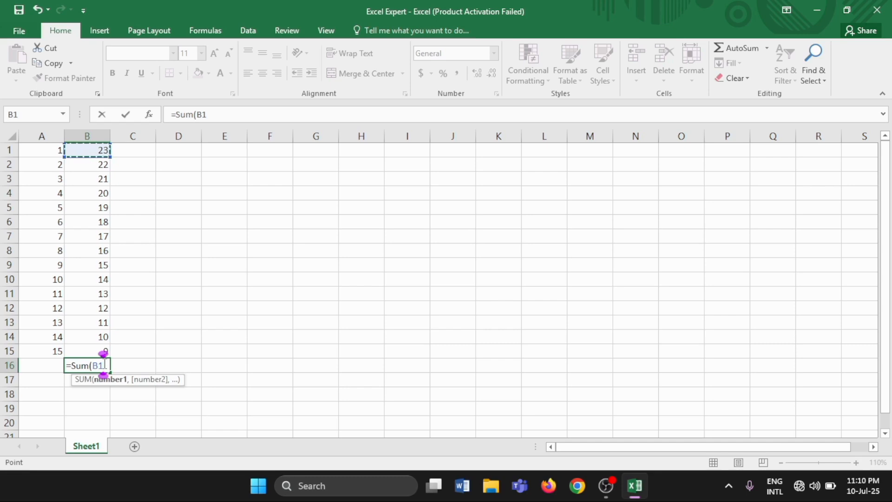
key(F8)
key(BackSpace)
key(BackSpace)
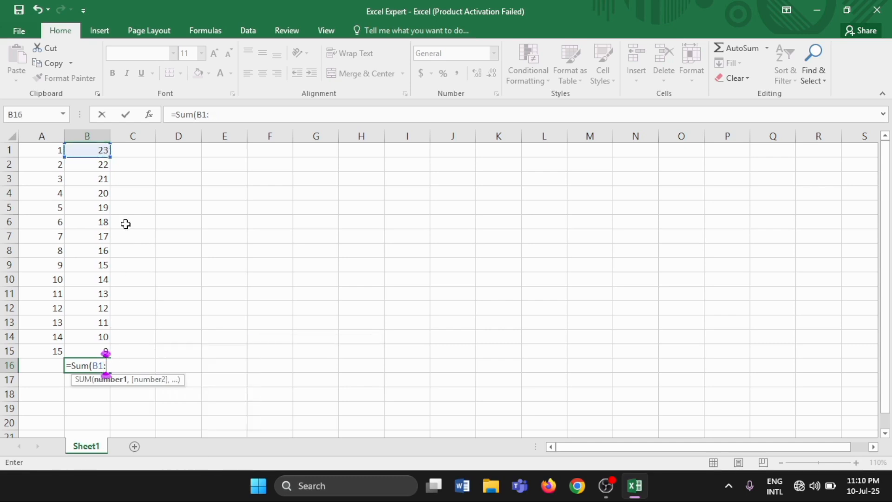
click(107, 349)
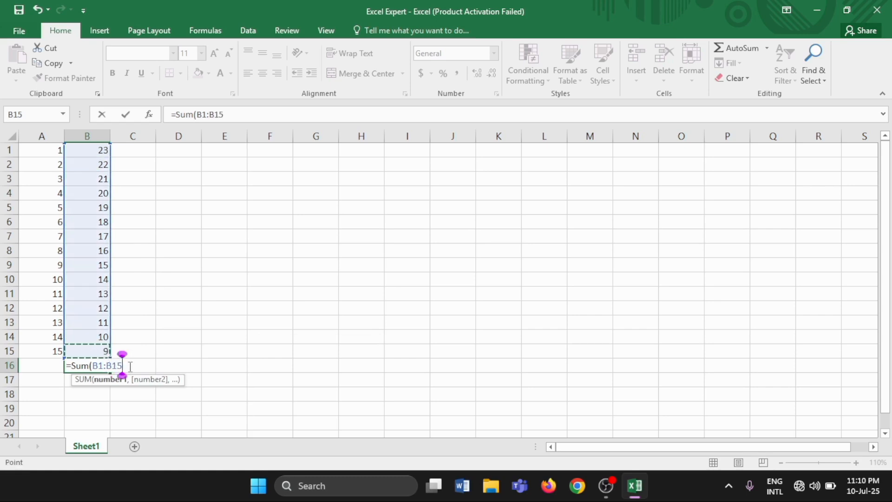
text())
key(Return)
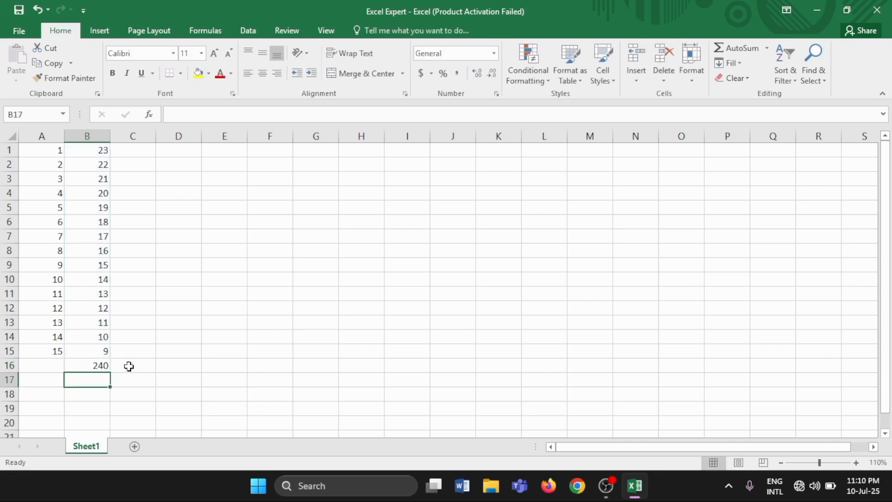
Apply a yellow fill to cells B1:B16, including the total.
click(87, 368)
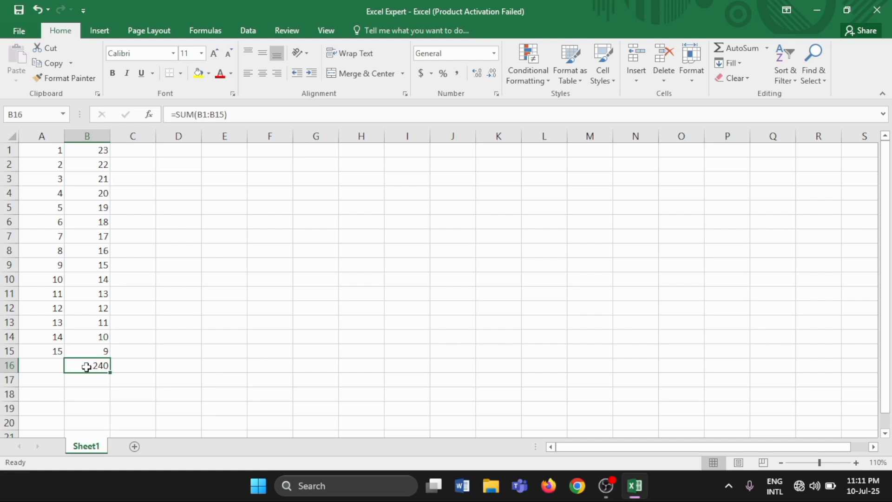
key(ctrl+Up)
key(ctrl+shift+Down)
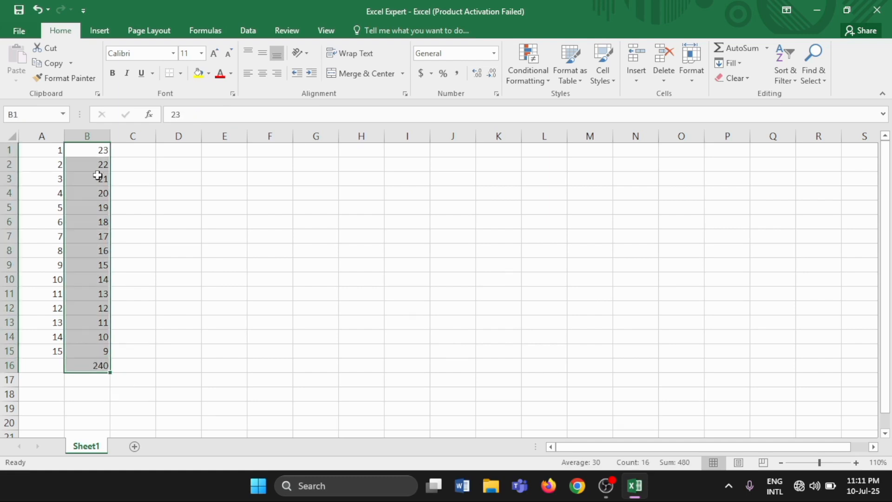
click(208, 74)
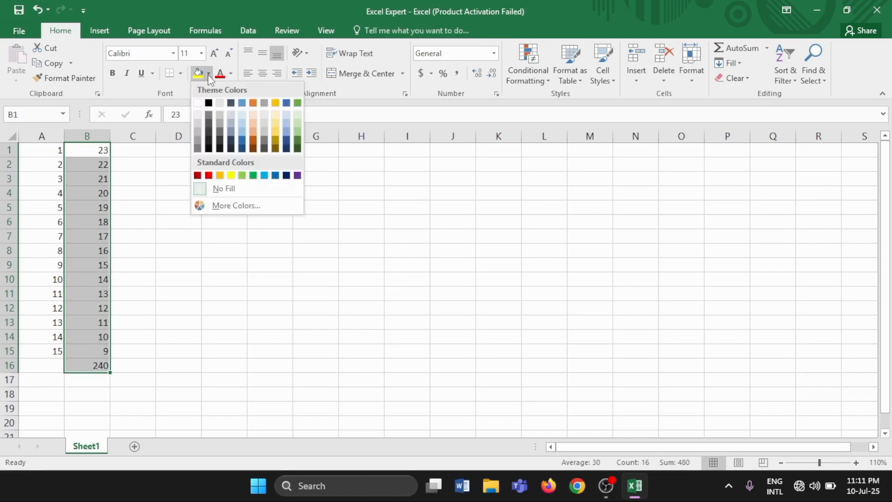
click(231, 176)
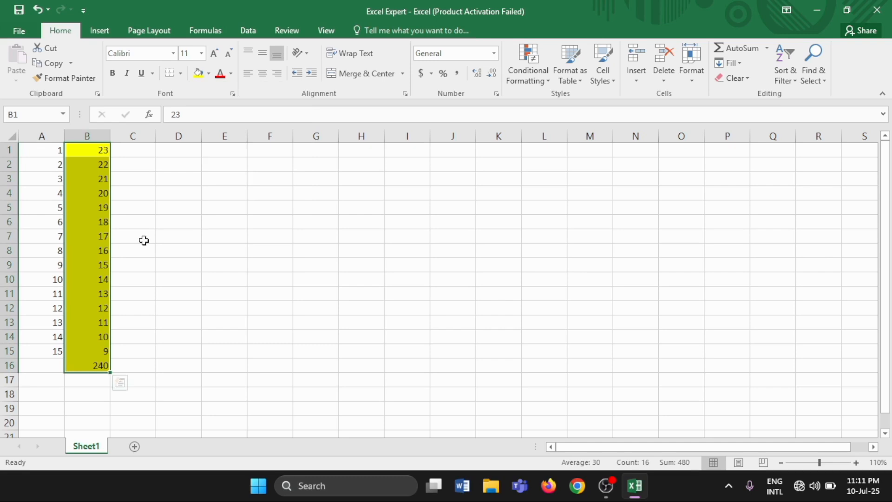
Enter 675 in C1 and 456 in C2, and extend the series down column C to row 15.
click(130, 150)
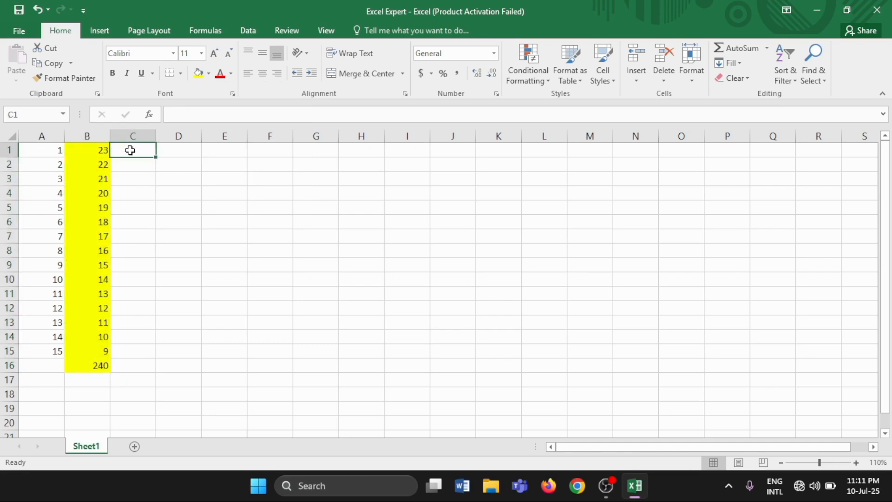
text(6)
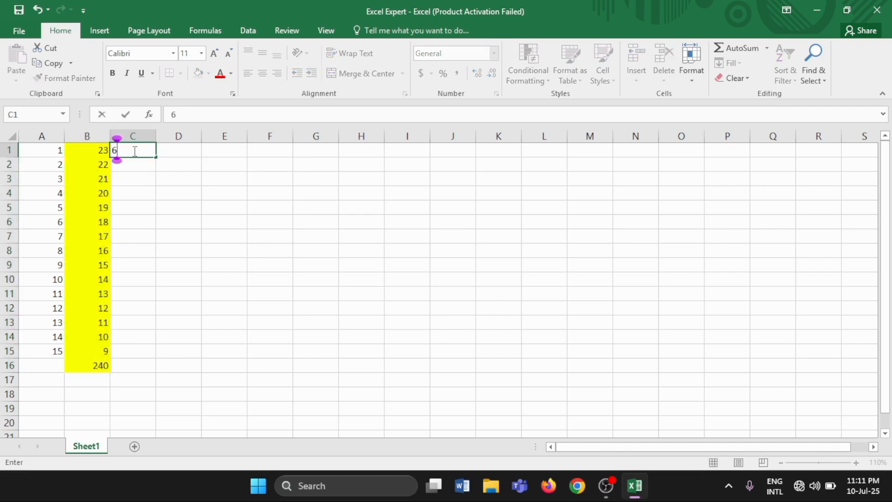
text(75)
click(133, 163)
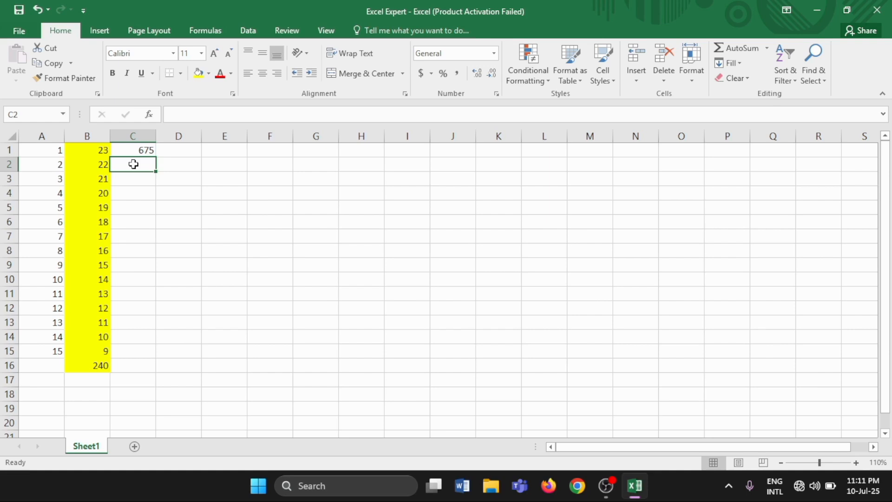
text(456)
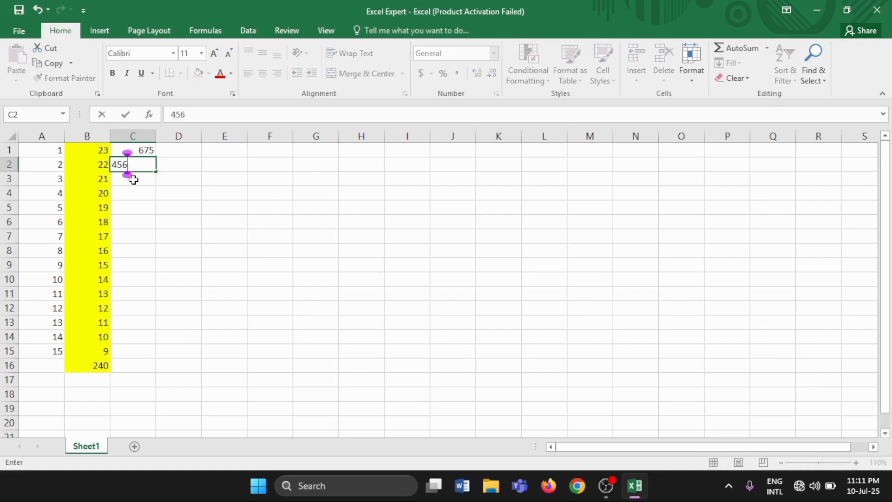
click(130, 178)
drag(133, 151, 133, 166)
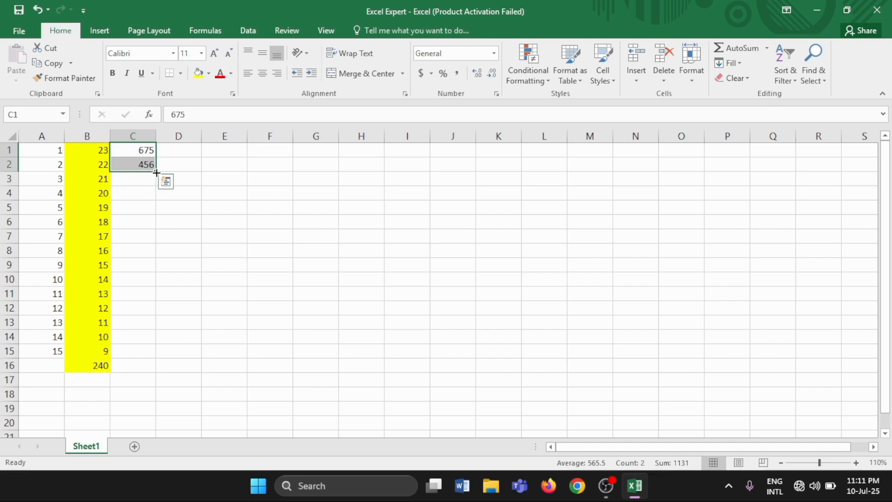
drag(157, 173, 155, 360)
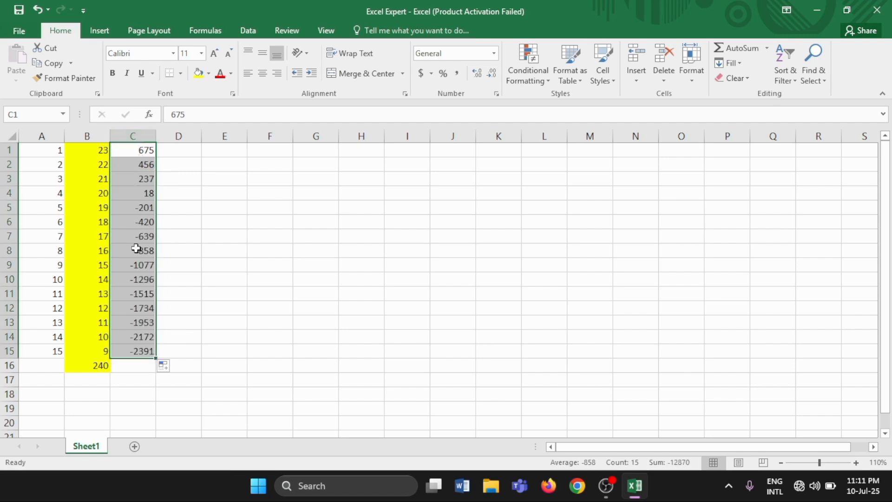
Enter a SUM formula in C16 that subtracts C3 from C1, =SUM(C1-C3).
click(131, 367)
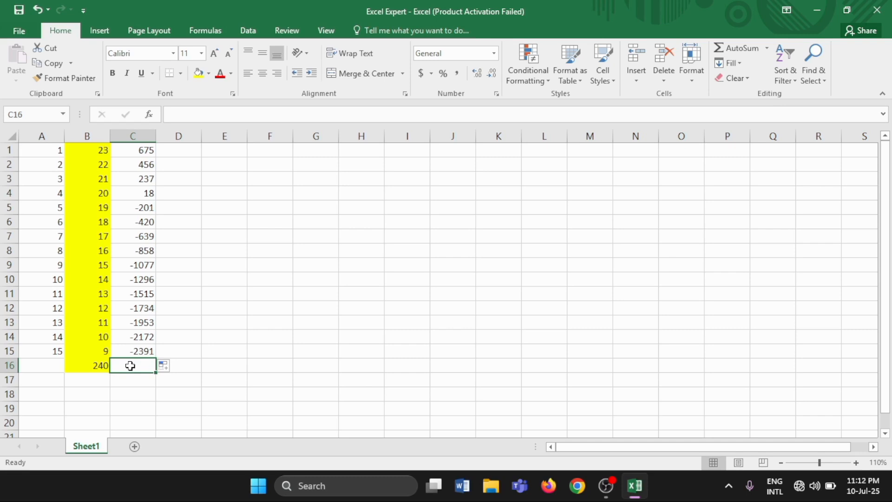
text(=)
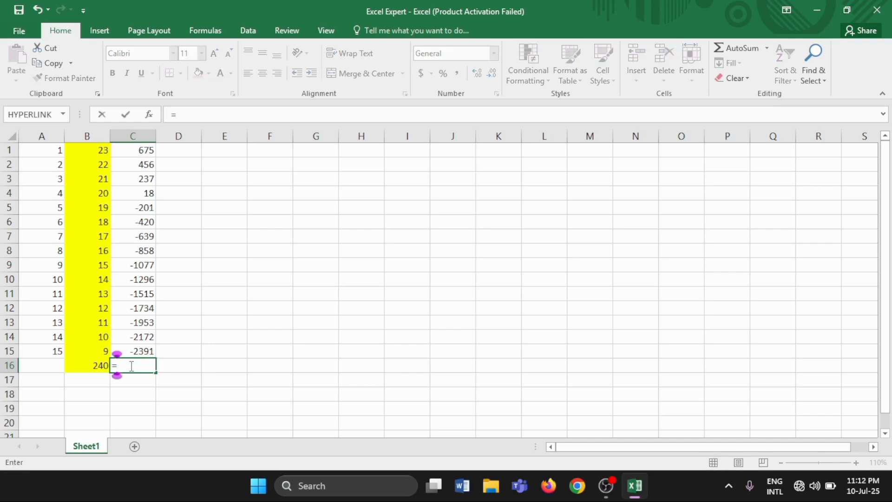
text(S)
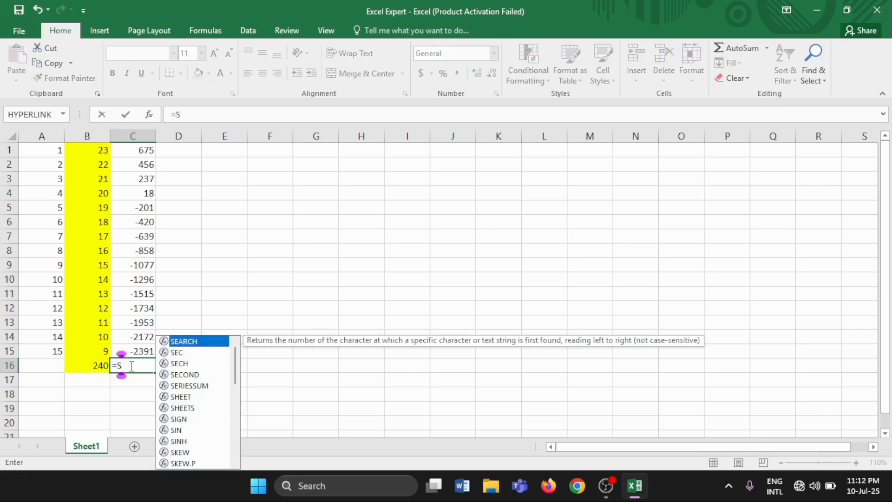
text(um)
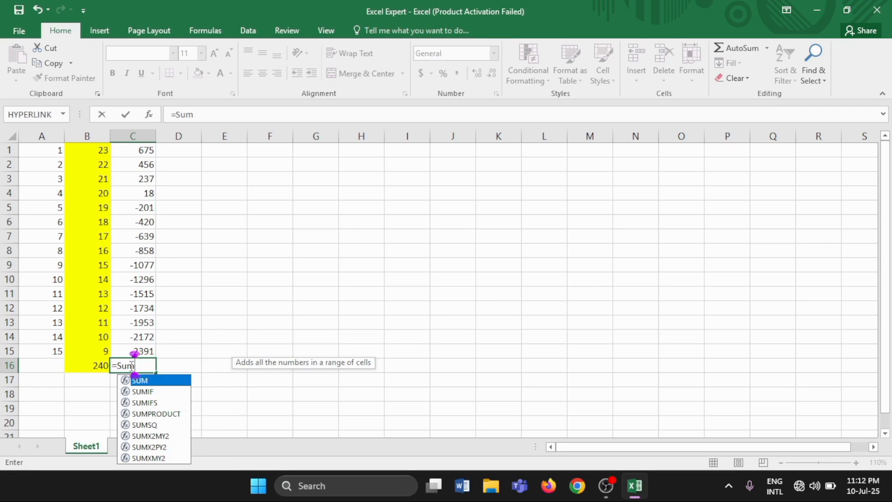
text(()
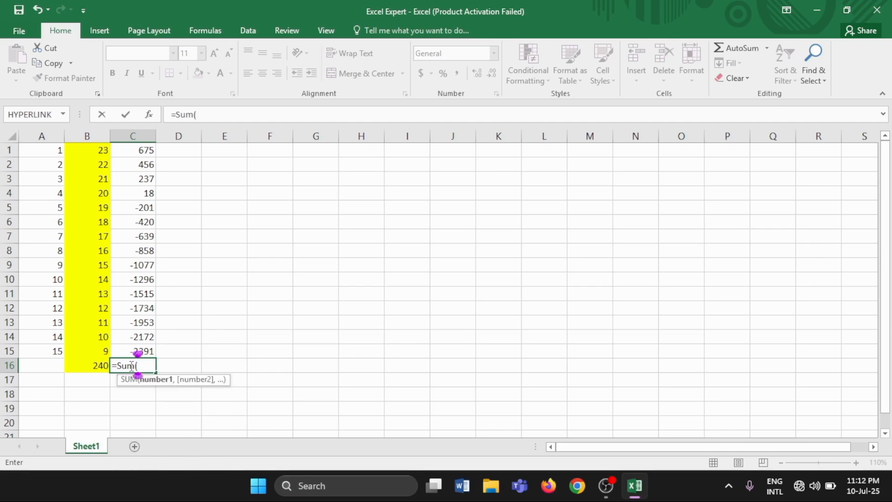
click(146, 151)
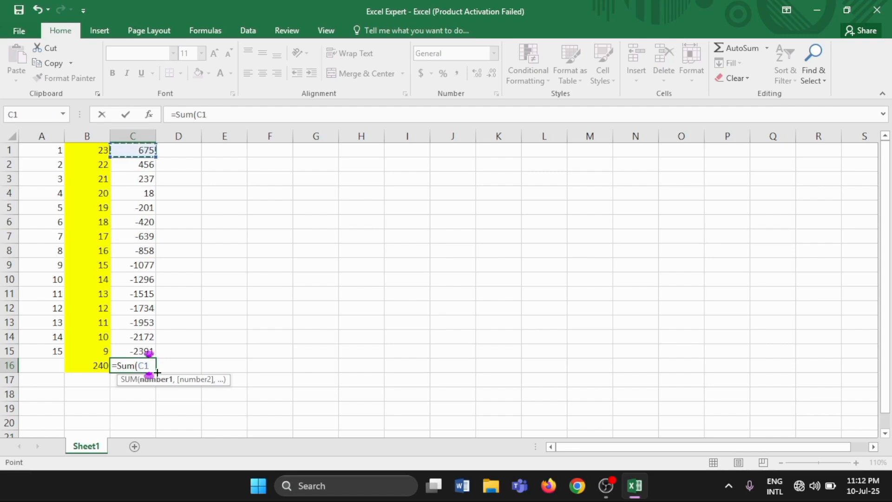
text(-)
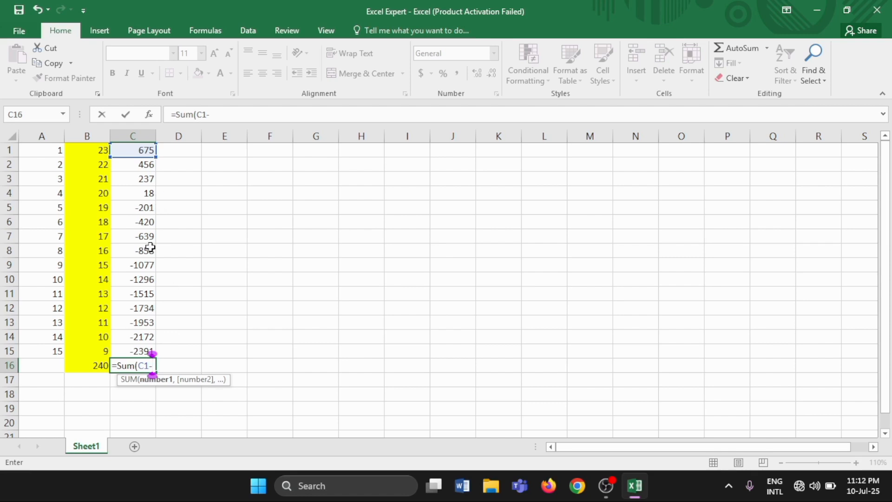
click(146, 179)
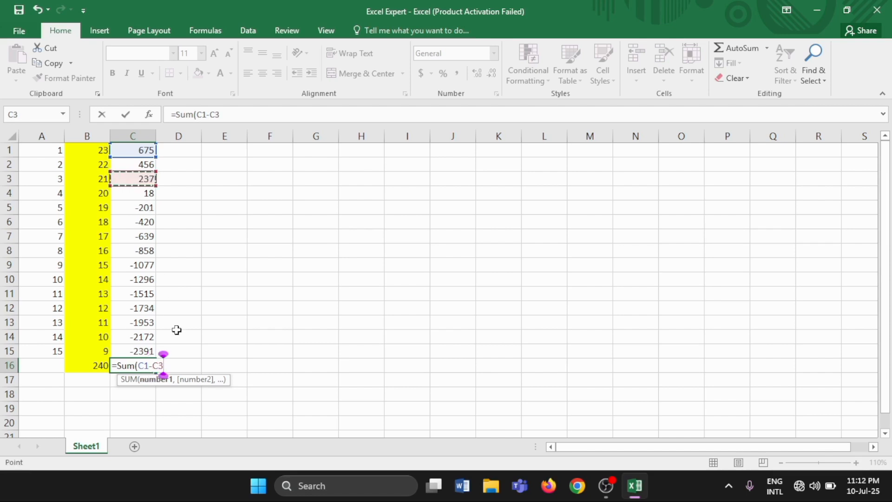
text())
key(Return)
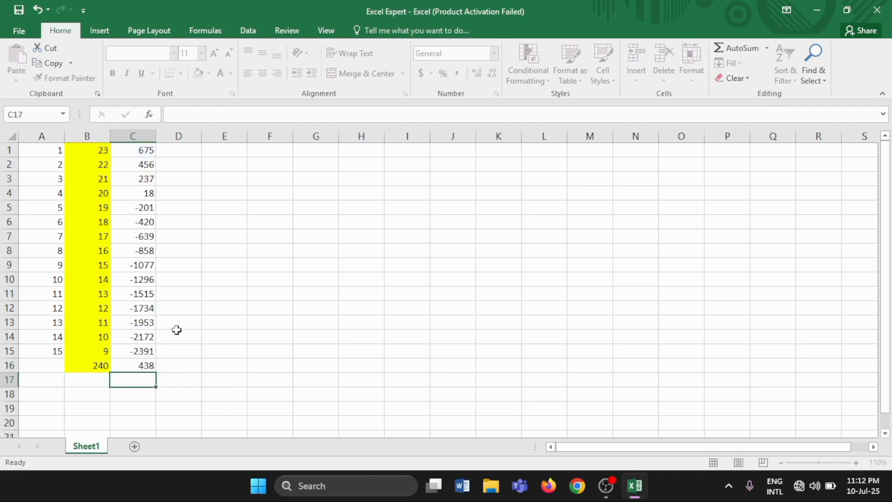
click(130, 365)
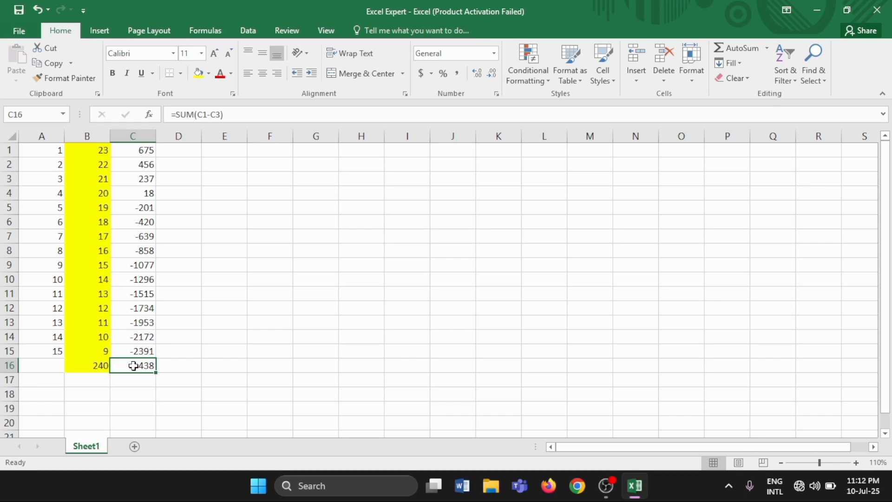
Apply the standard light green fill to cells C1:C16, including the formula result.
click(127, 150)
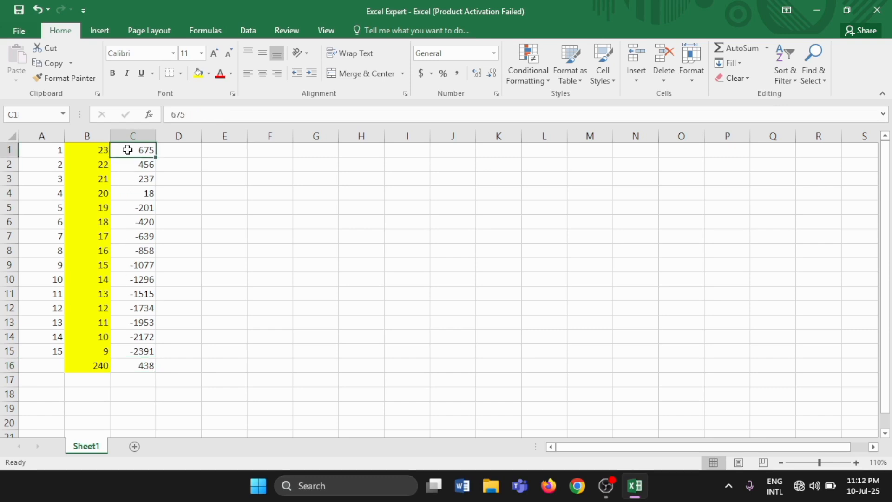
drag(128, 150, 140, 366)
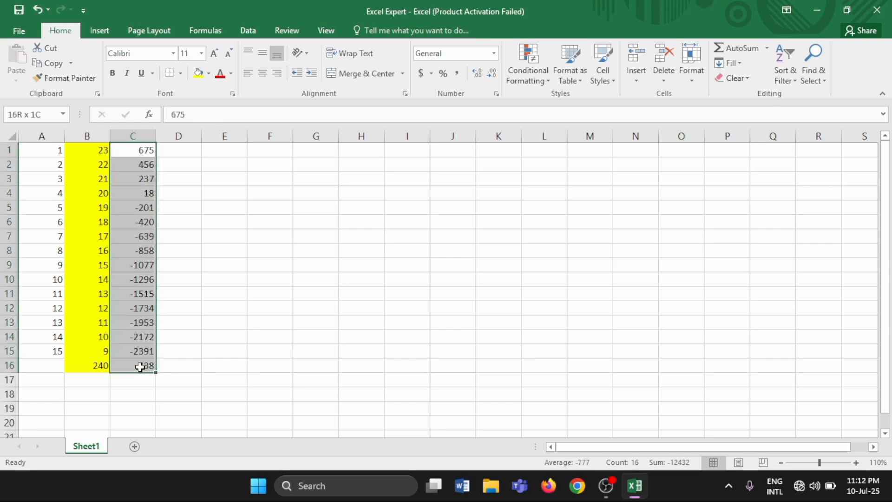
click(209, 74)
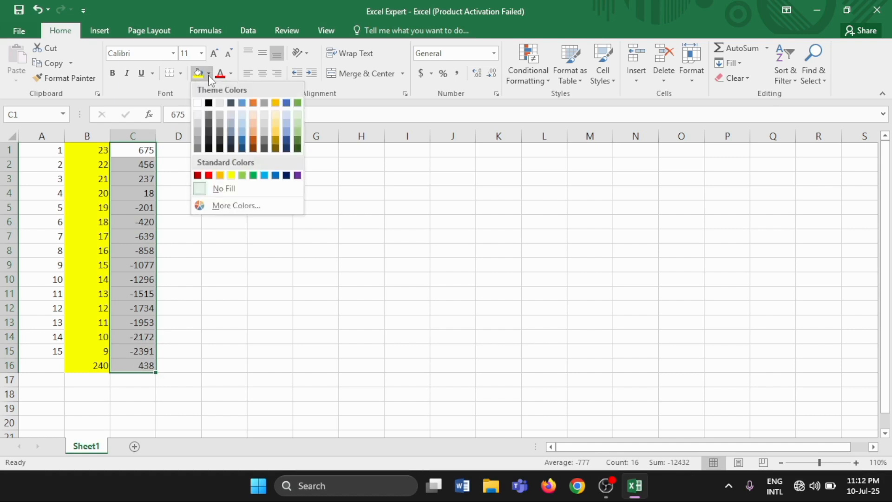
click(242, 176)
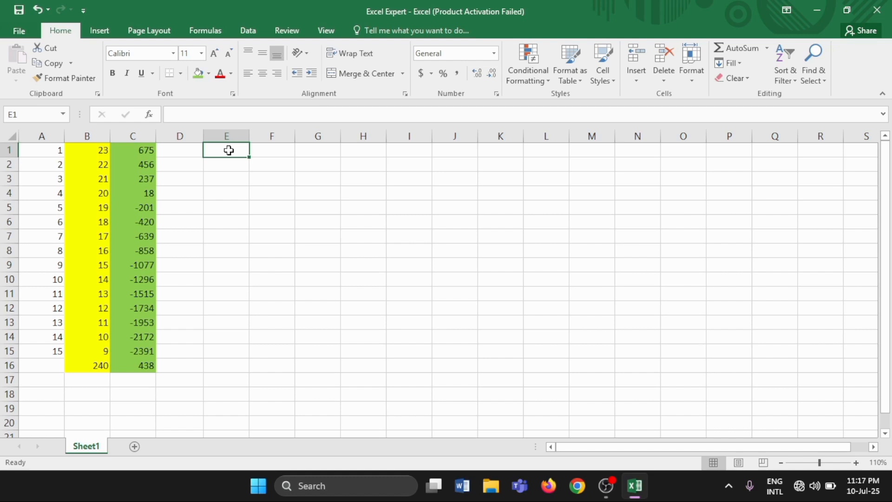
Enter 345 in E1 and 987 in E2, and extend the series down column E to row 15.
text(345)
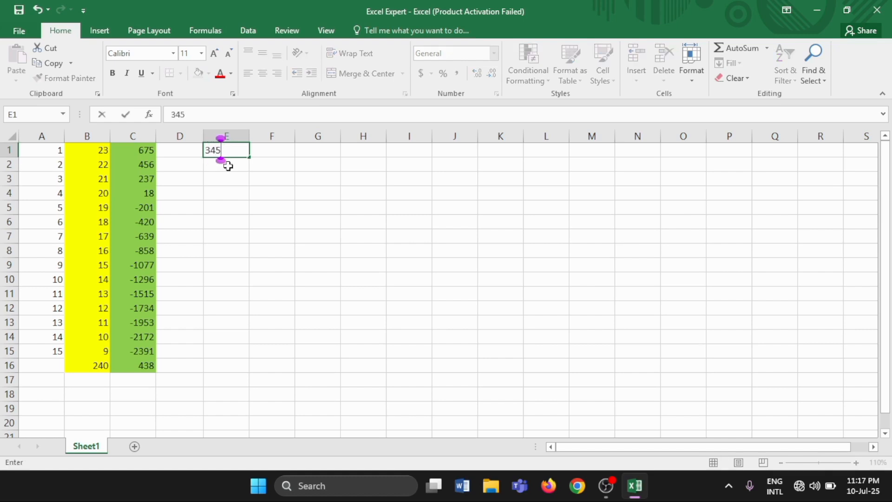
key(Return)
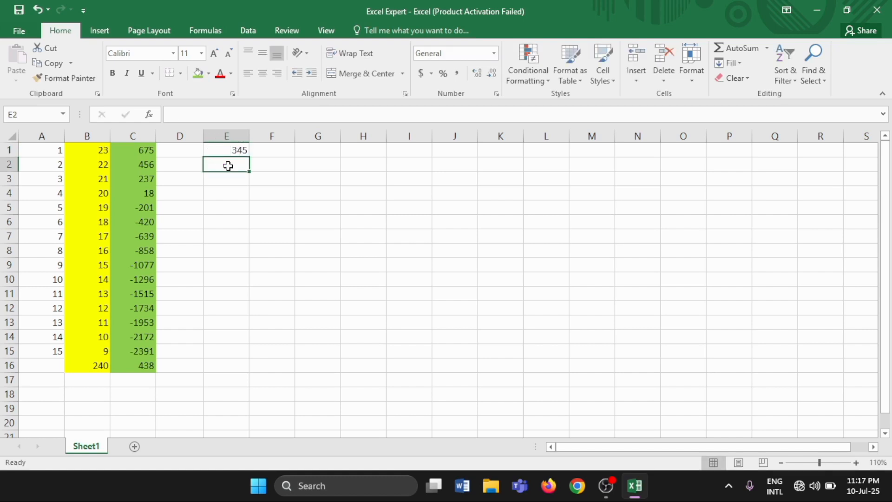
double_click(228, 166)
text(987)
click(225, 176)
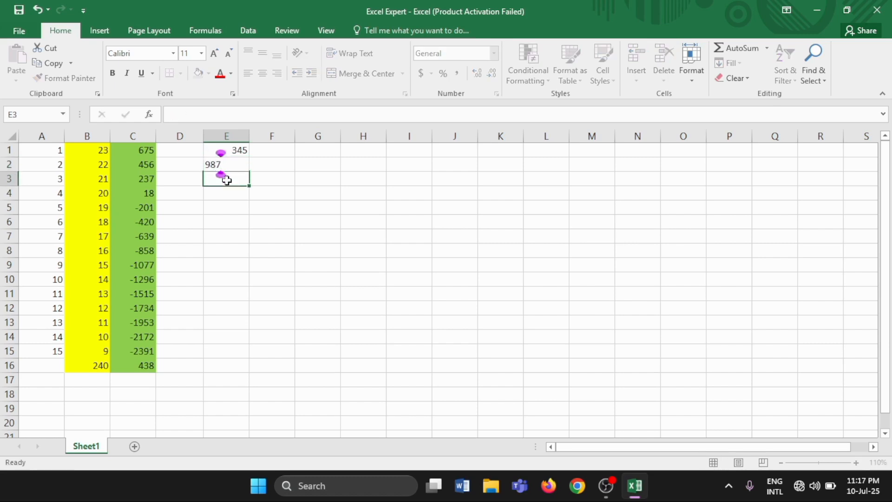
drag(225, 150, 226, 166)
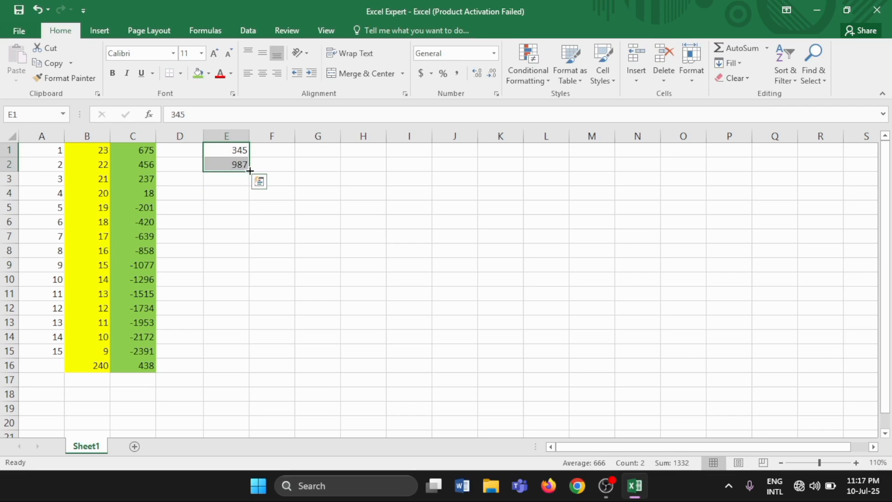
drag(250, 171, 239, 355)
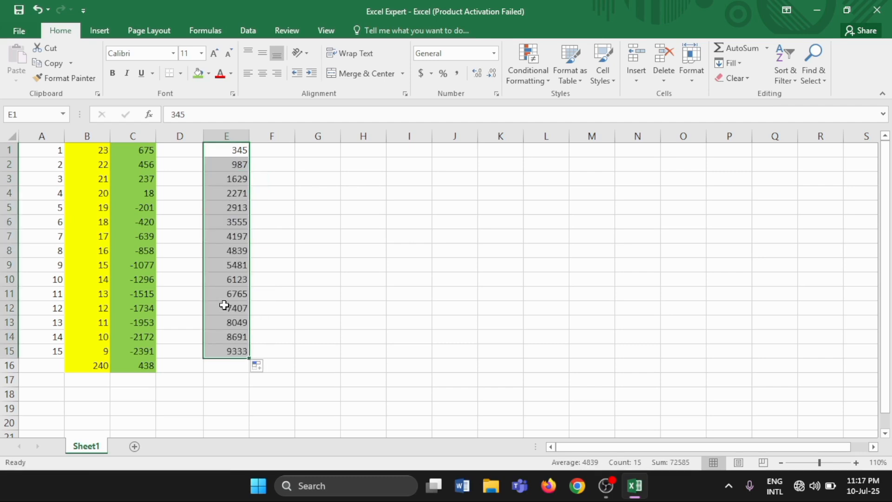
Enter a SUM formula in E16 that multiplies E1 by E2, =SUM(E1*E2).
click(229, 366)
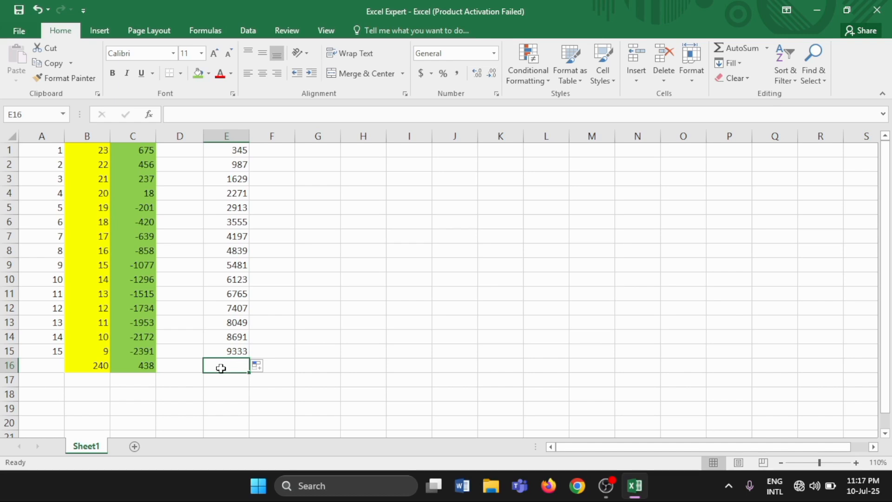
text(=)
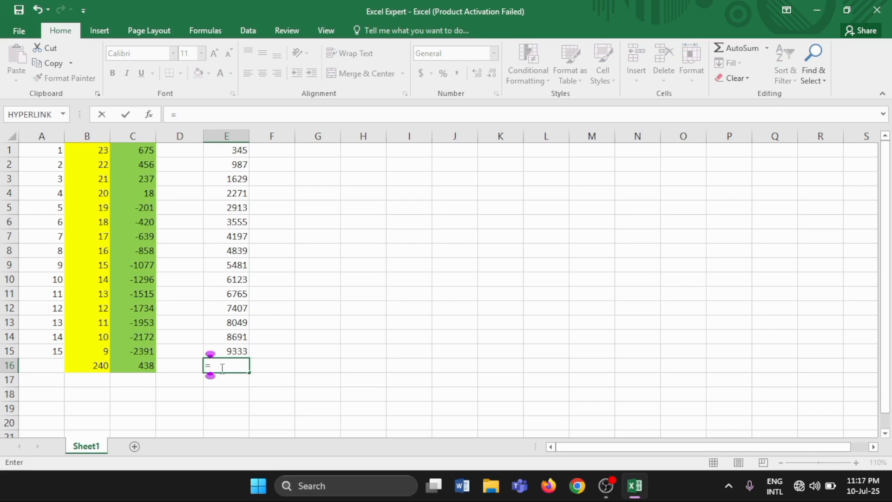
text(S)
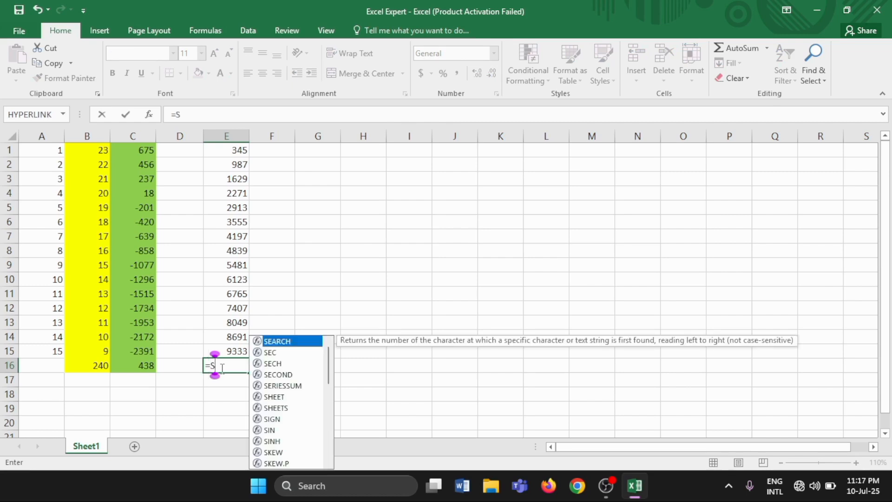
text(um)
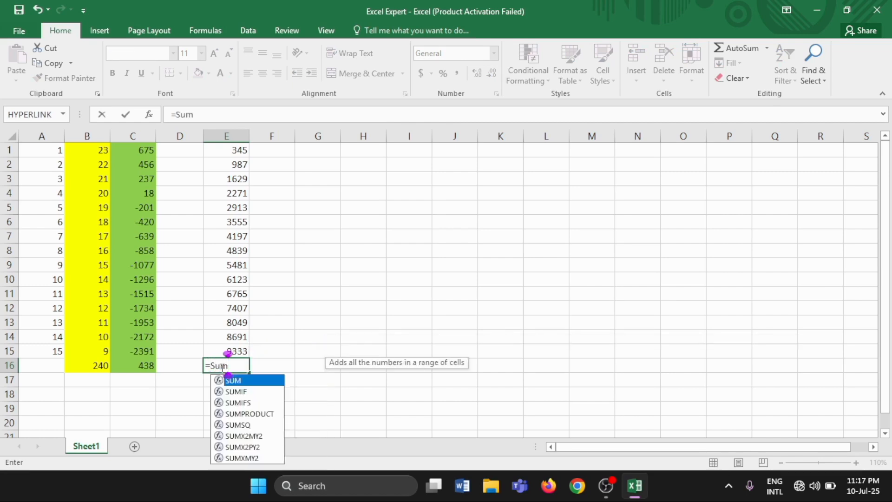
text(()
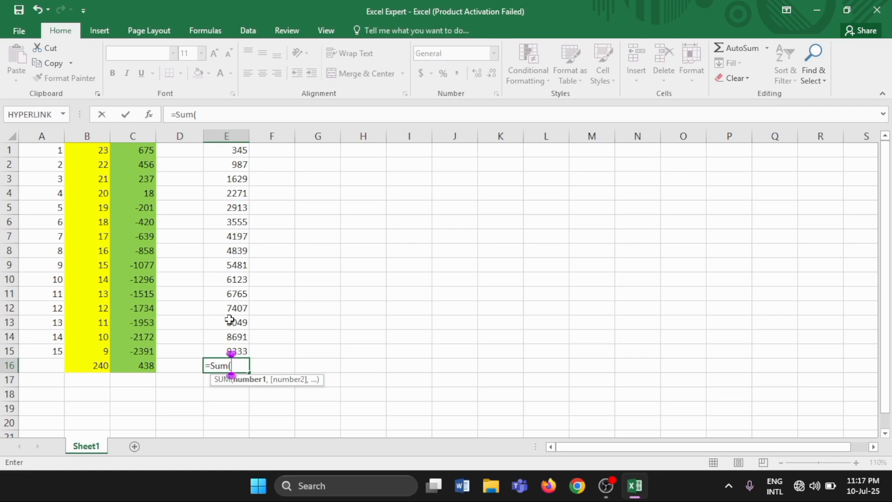
click(239, 151)
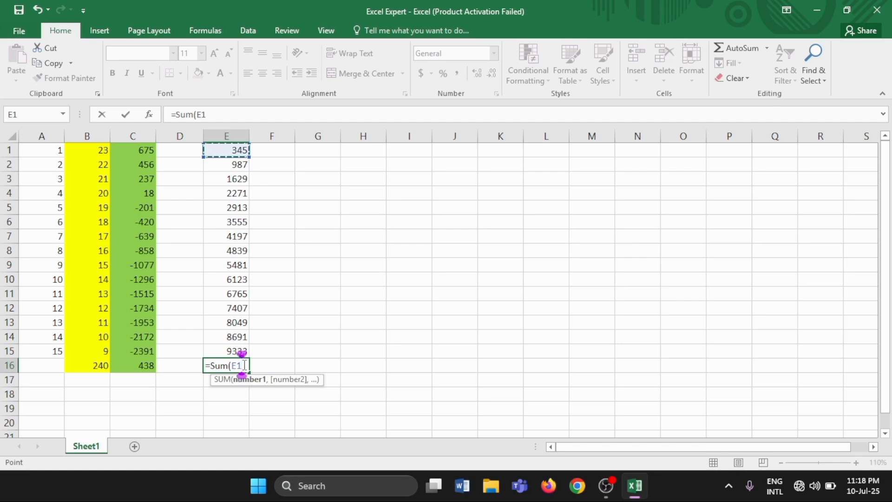
text(*)
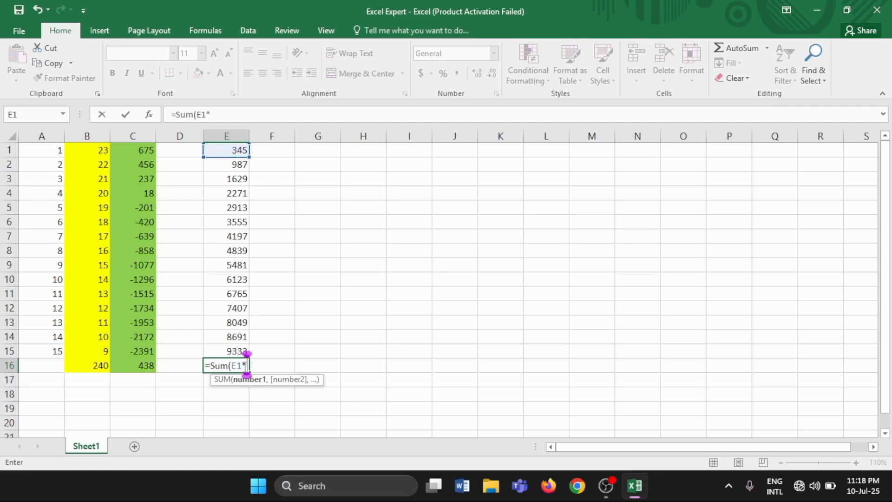
click(230, 166)
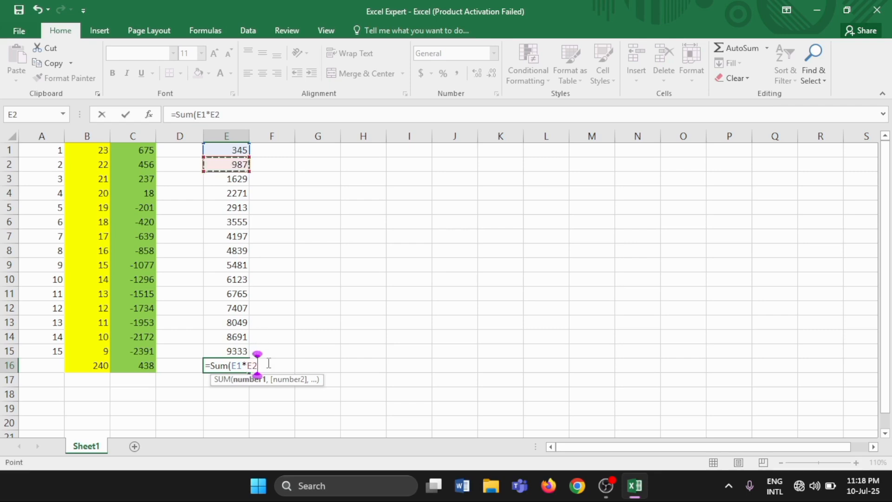
text())
key(Return)
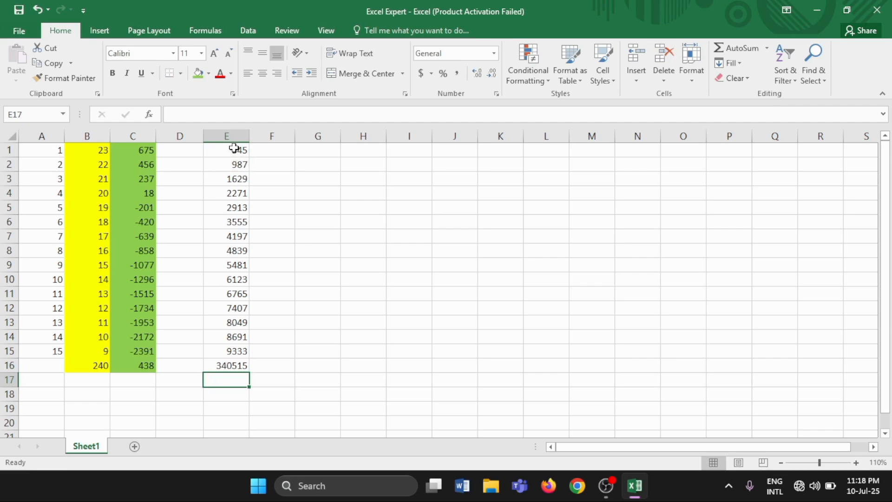
click(214, 363)
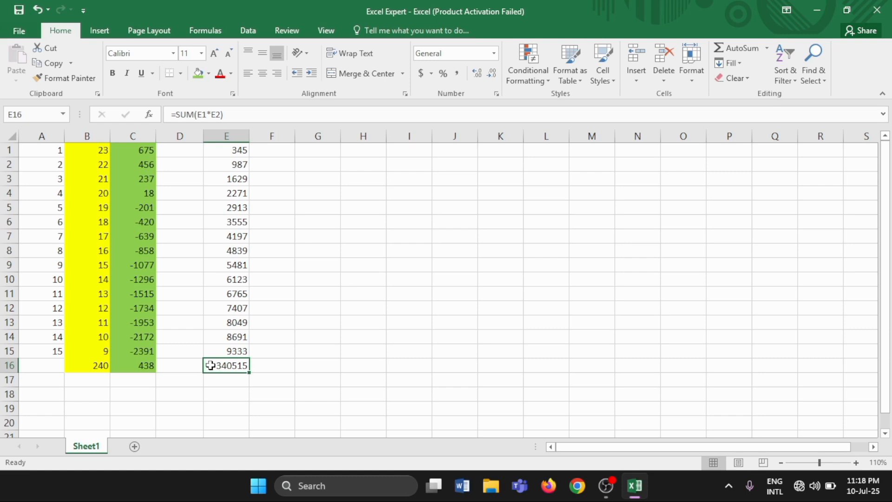
Enter a SUM formula in E17 that multiplies cells E1 through E6 together, =SUM(E1*E2*E3*E4*E5*E6).
click(218, 380)
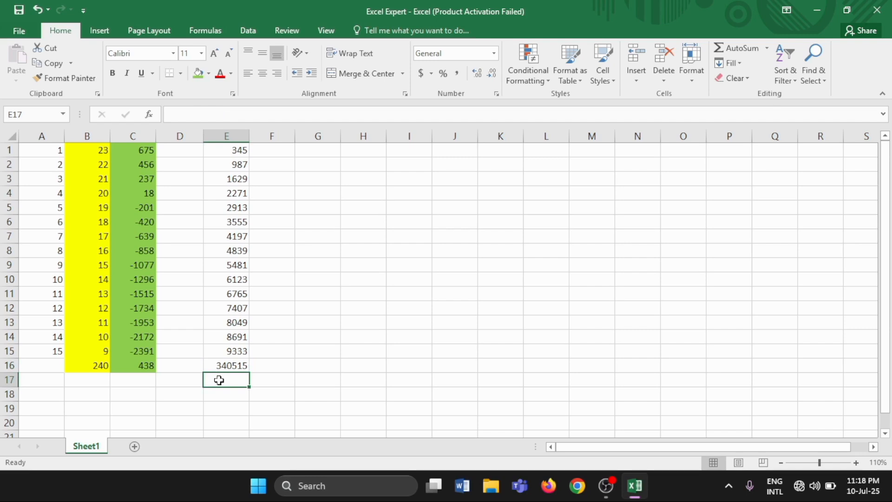
text(=)
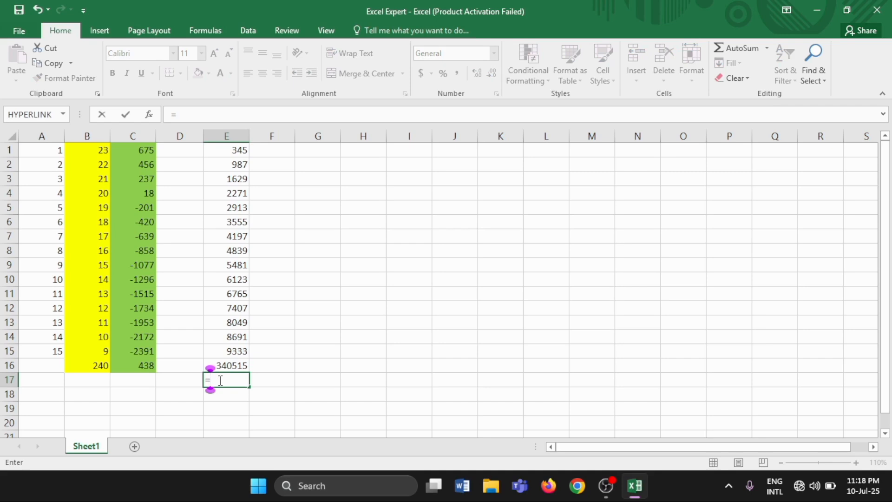
text(S)
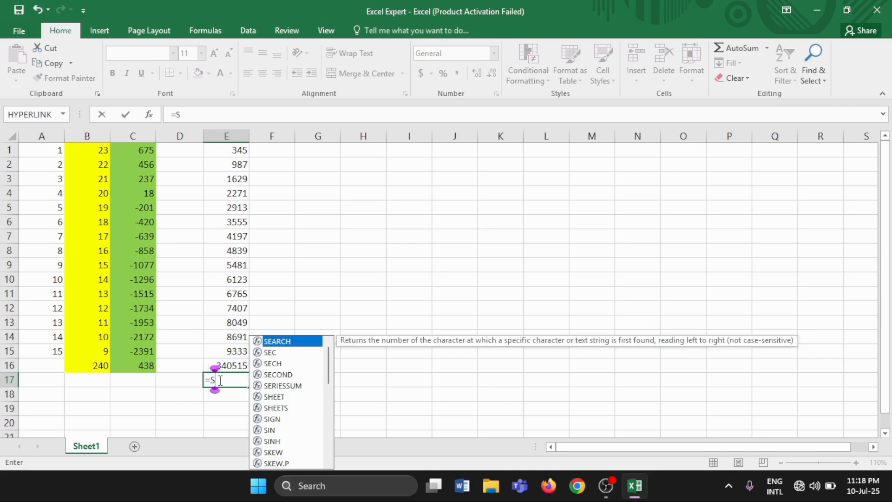
text(um)
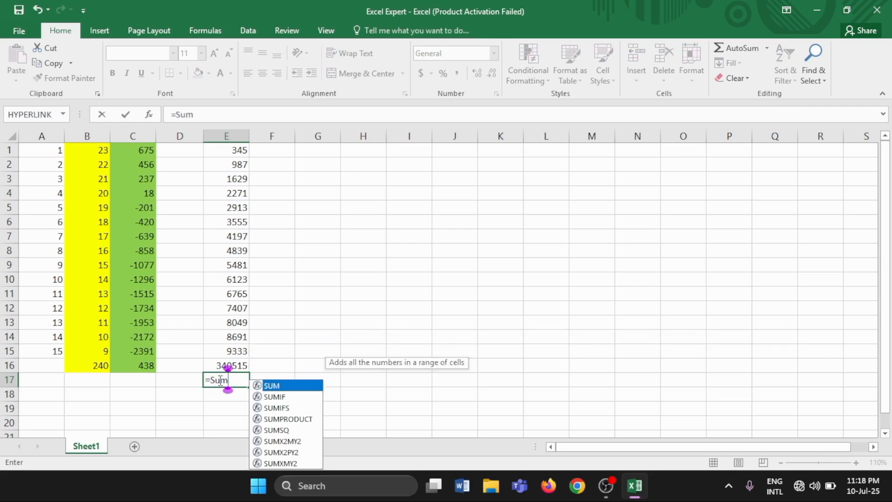
text(()
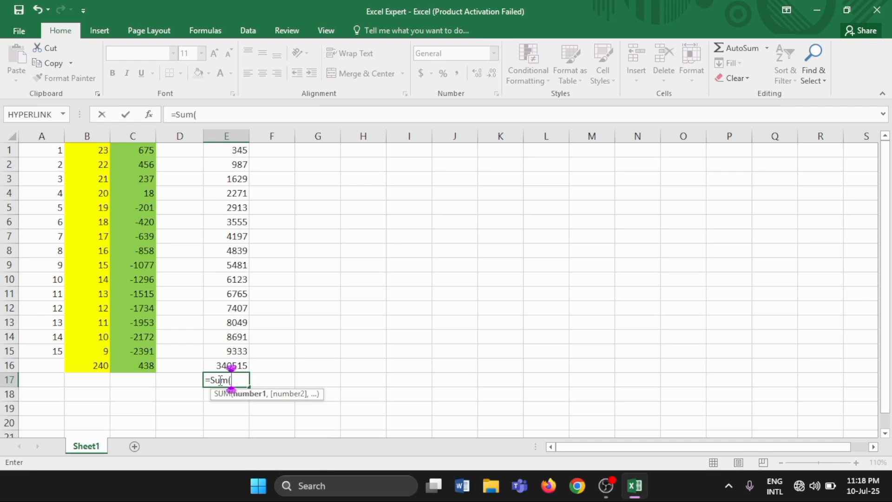
click(237, 150)
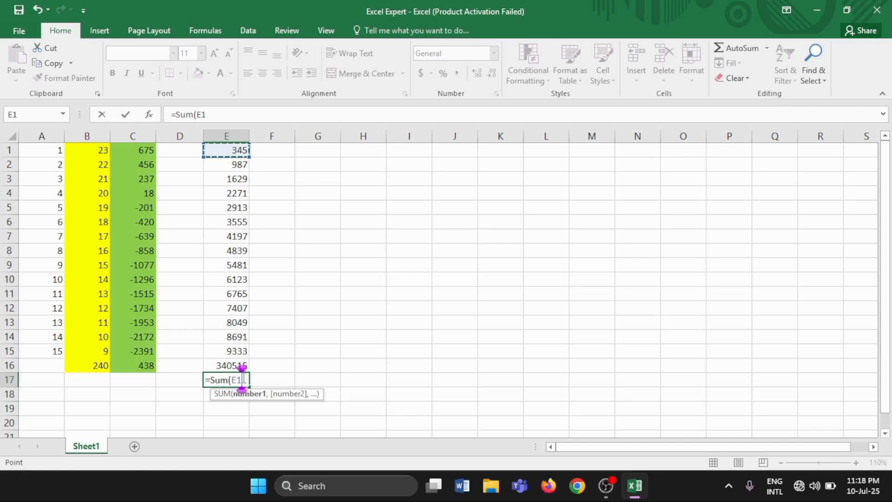
text(*)
click(234, 166)
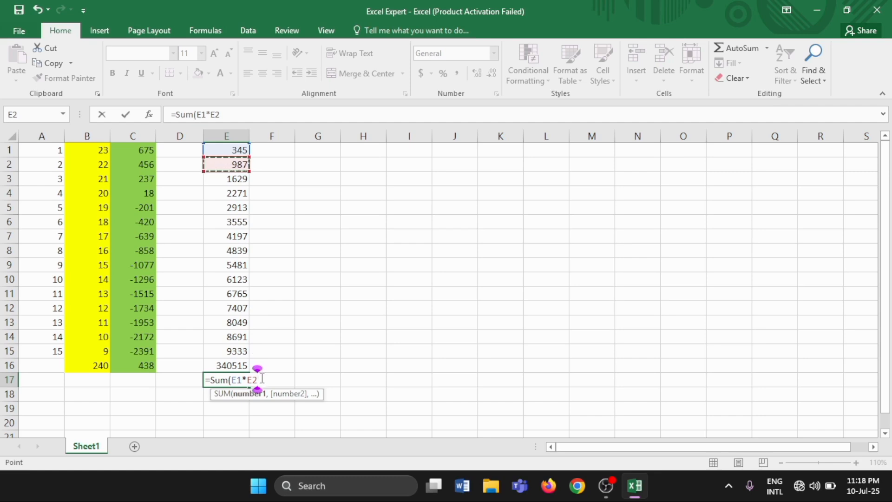
text(*)
click(231, 177)
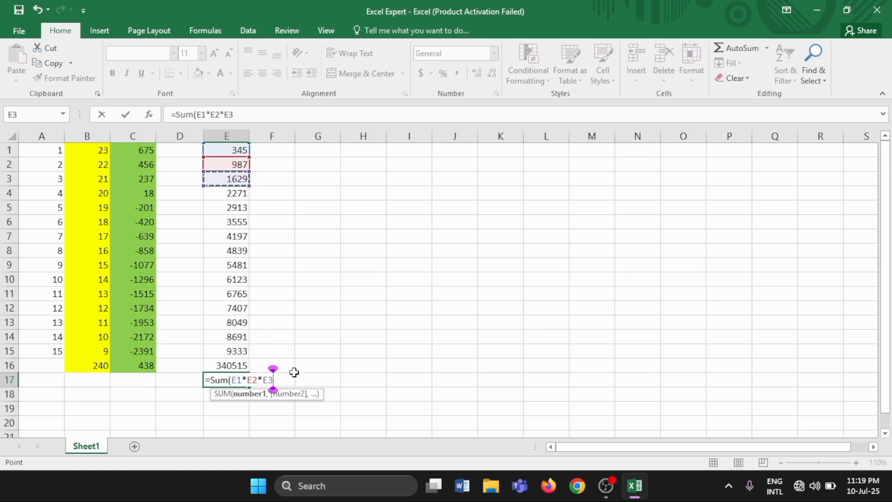
text(*)
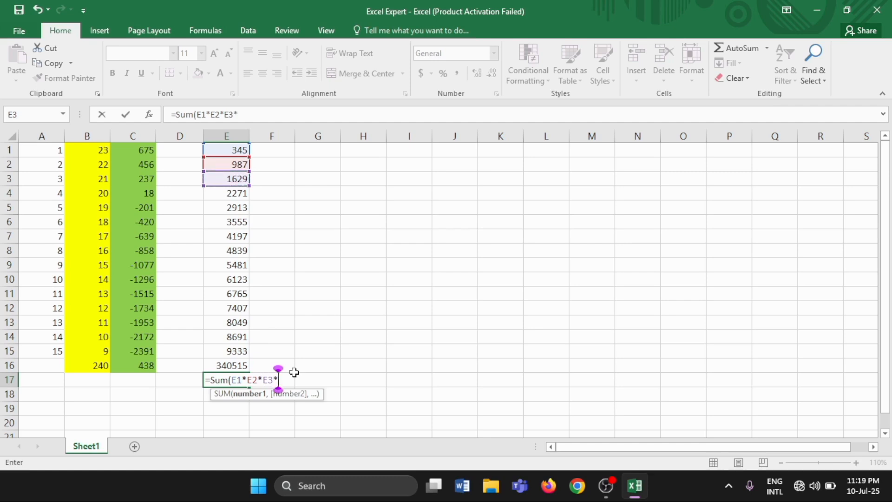
click(236, 193)
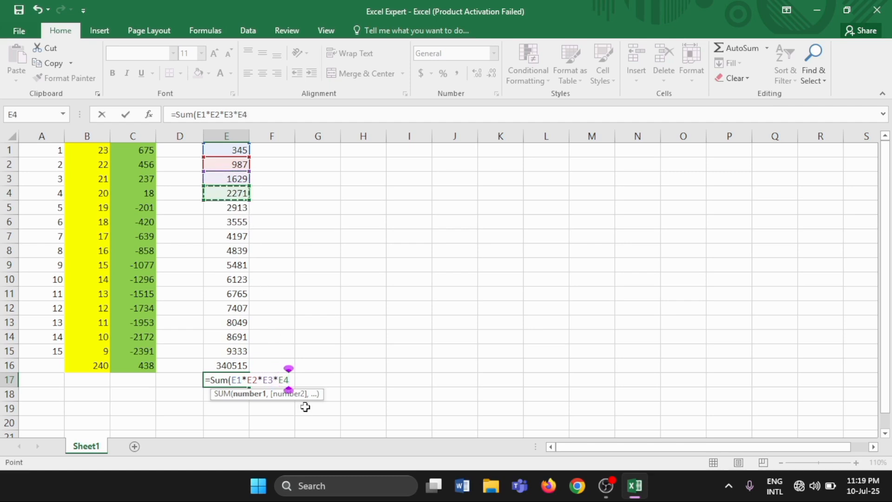
text(*)
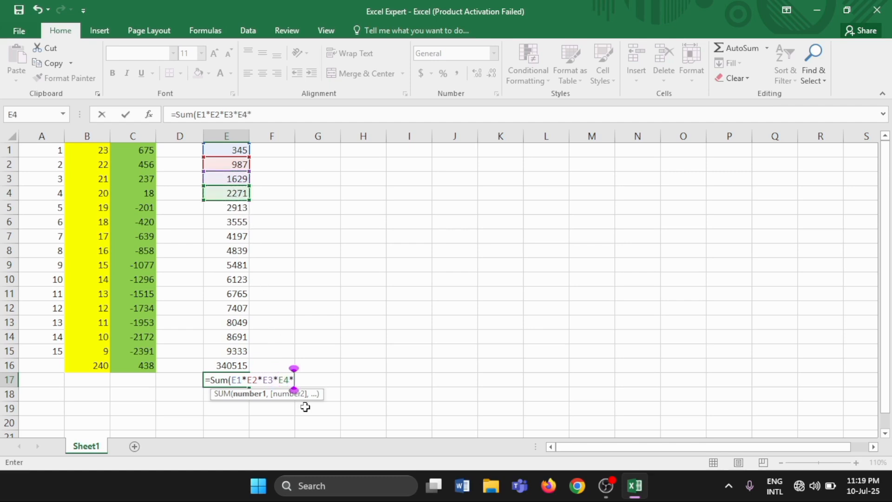
click(233, 207)
text(*)
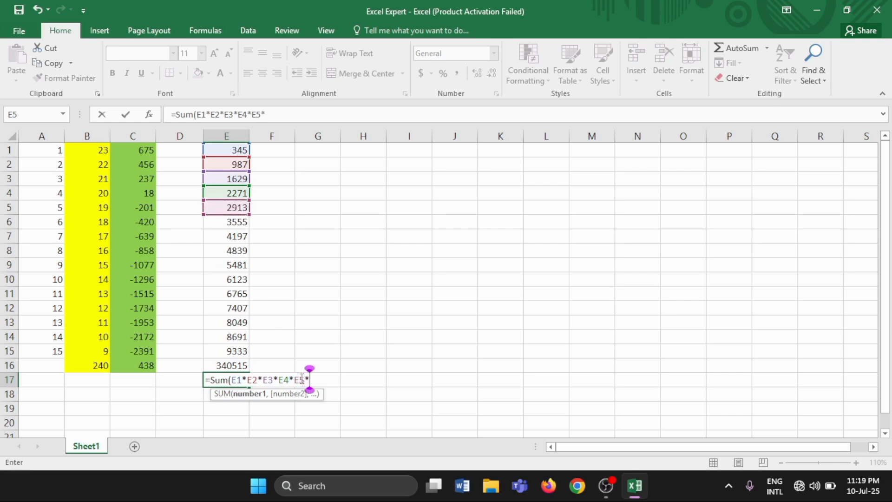
click(236, 228)
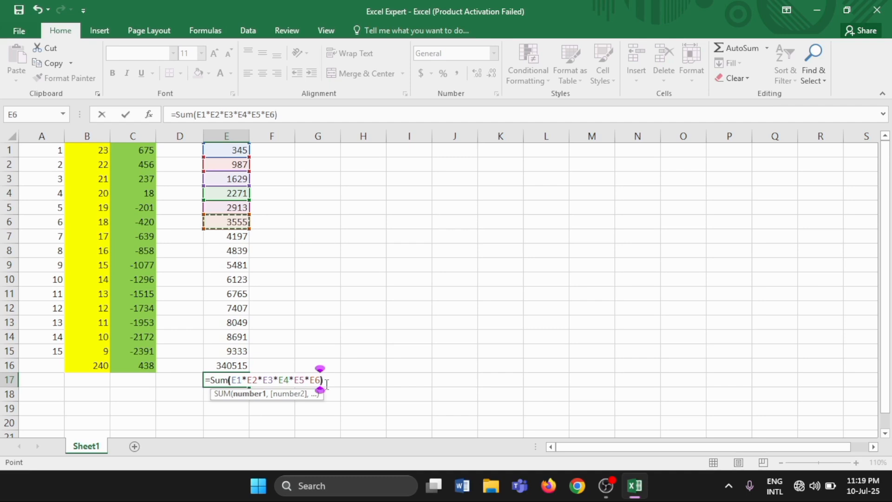
text())
key(Return)
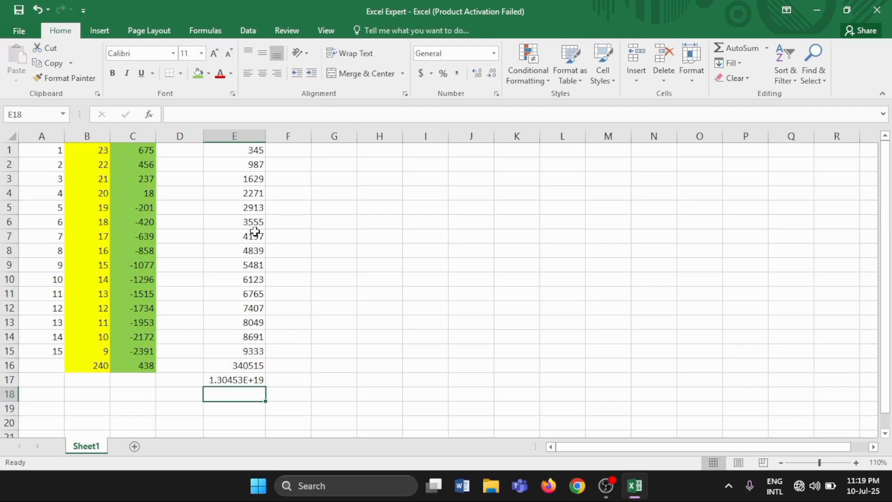
click(208, 383)
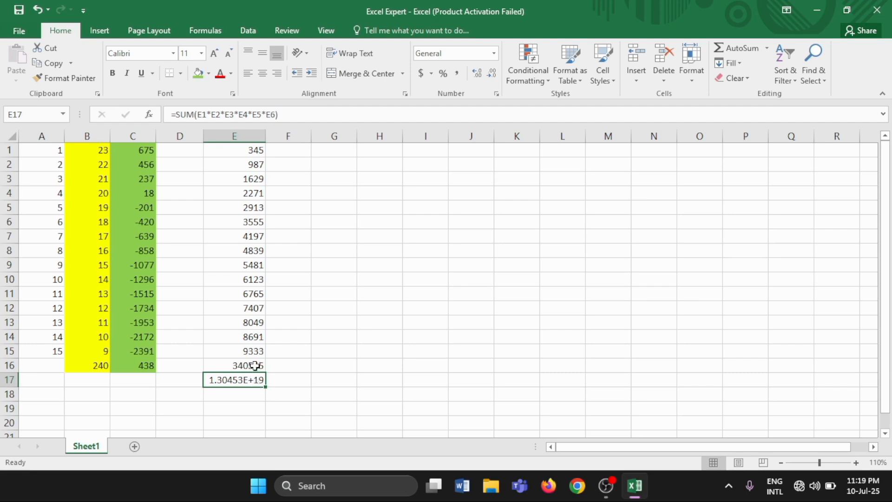
Apply the standard blue fill to cells E1:E17, including both multiplication results.
click(231, 152)
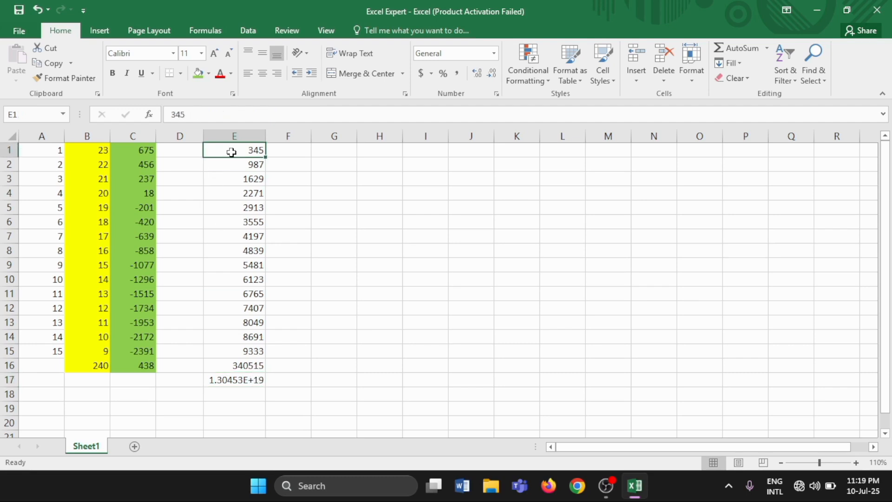
drag(231, 153, 244, 375)
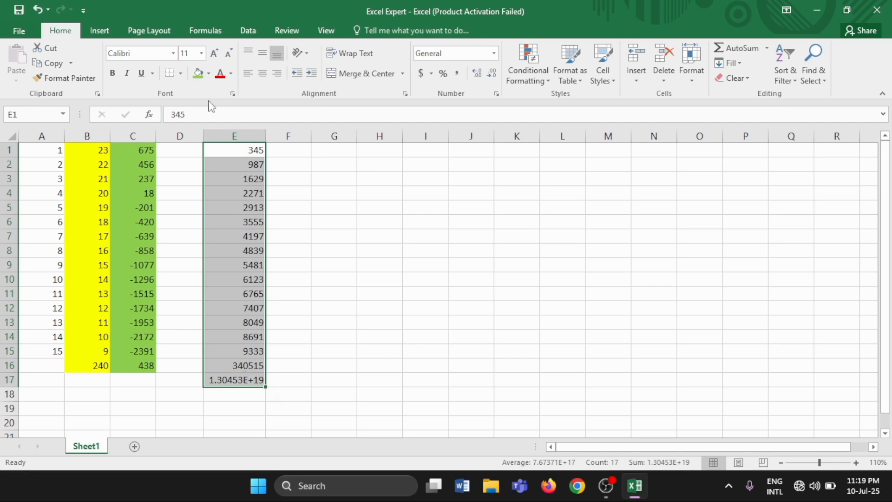
click(211, 74)
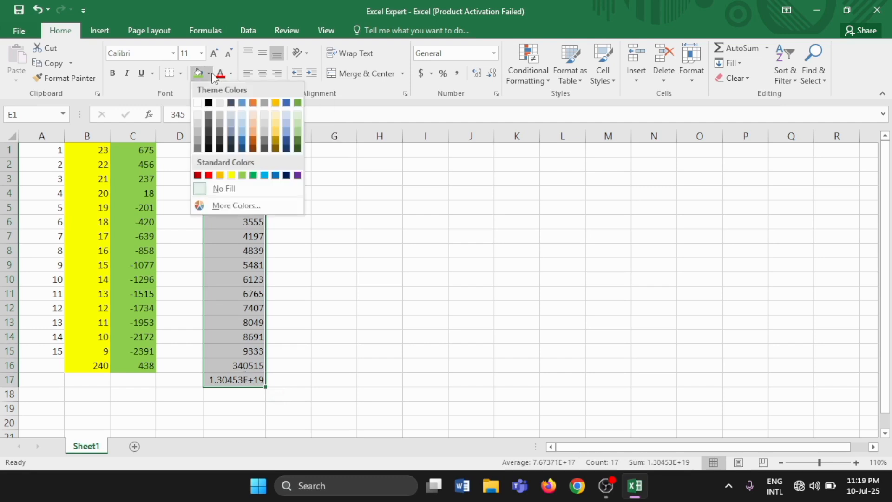
click(277, 176)
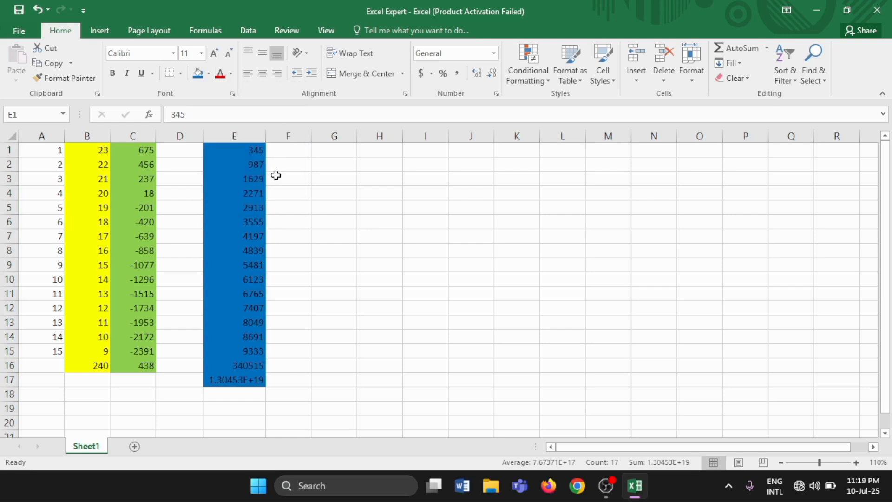
Enter 456 in F1 and 786 in F2, and extend the series down column F to row 15.
click(290, 154)
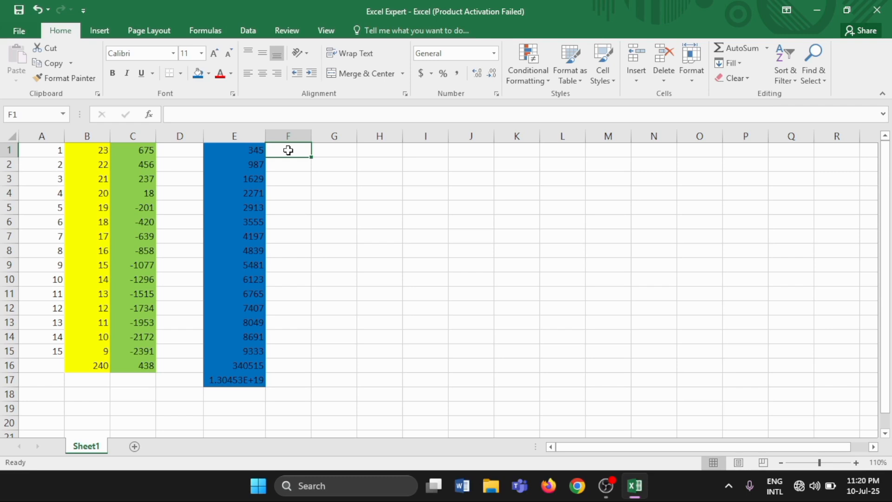
text(456)
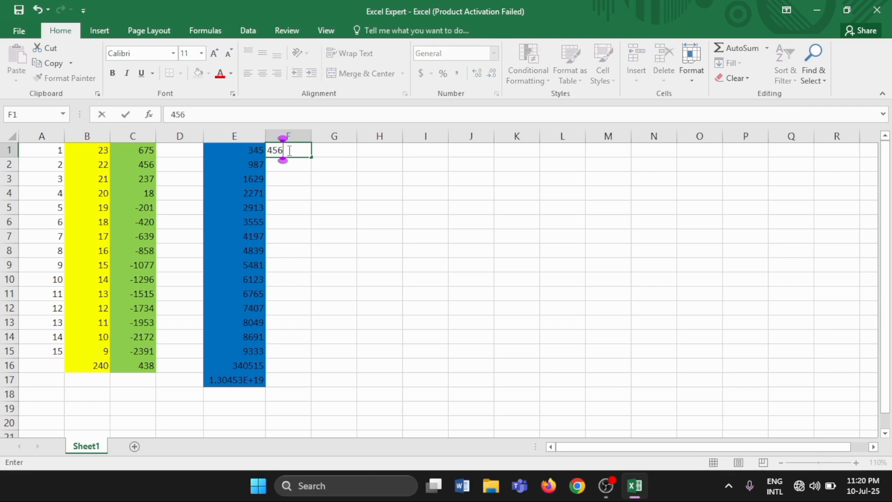
key(Return)
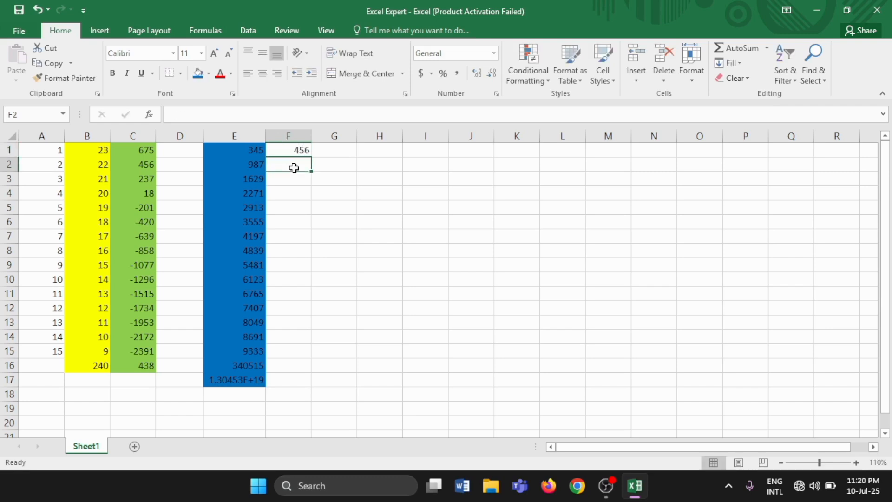
text(786)
key(Return)
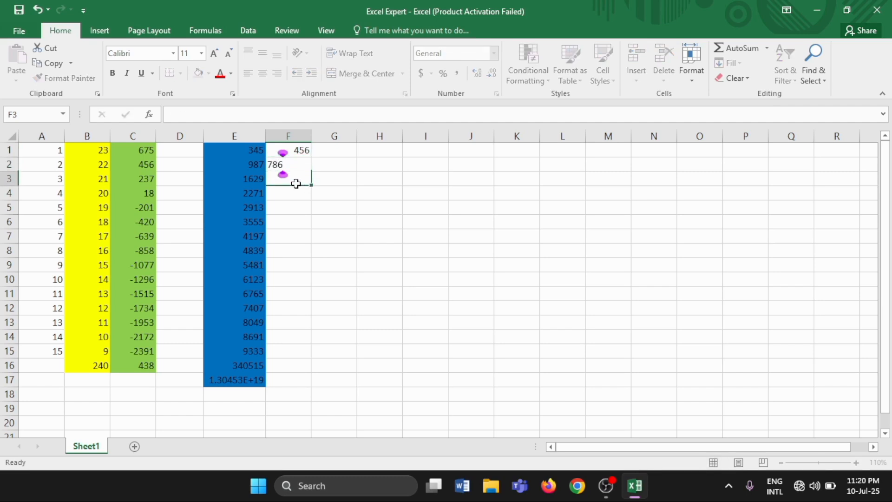
drag(286, 148, 294, 166)
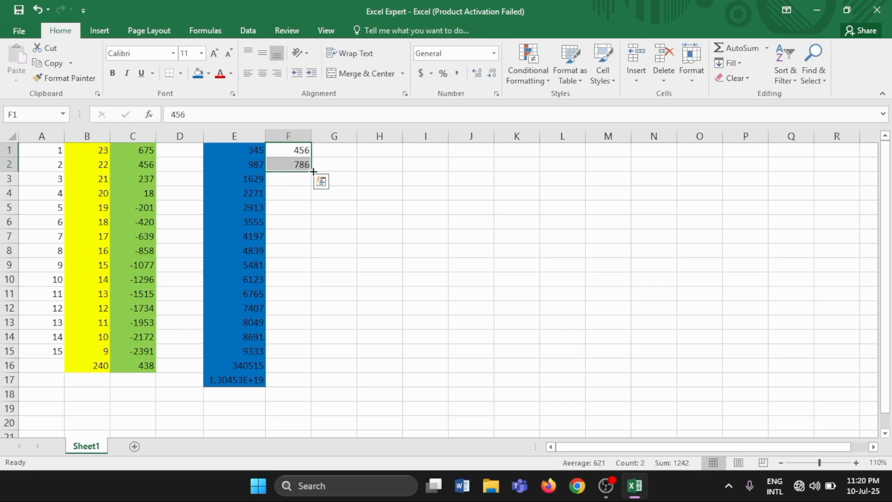
drag(313, 172, 307, 354)
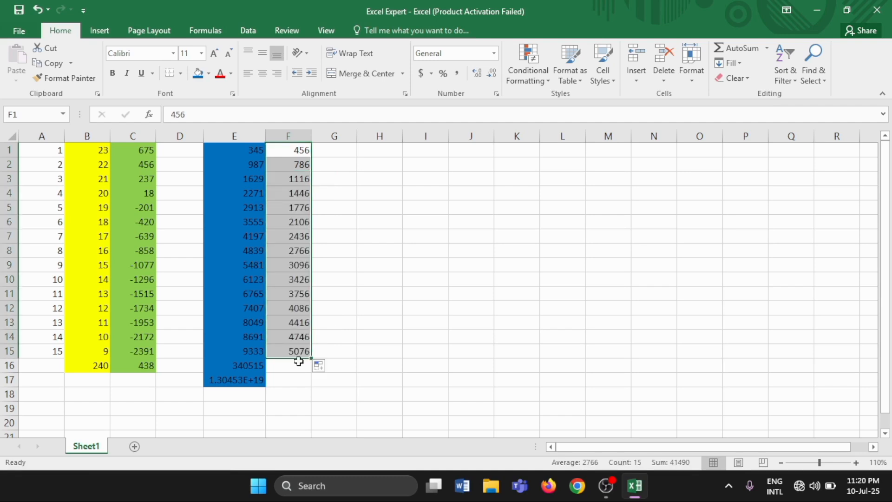
Enter a SUM formula in F16 that divides F15 by F1, =SUM(F15/F1).
click(296, 370)
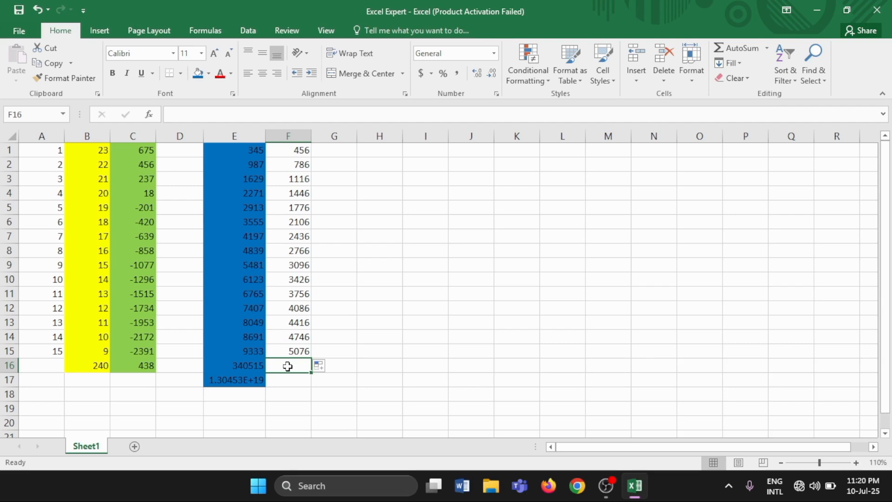
text(=)
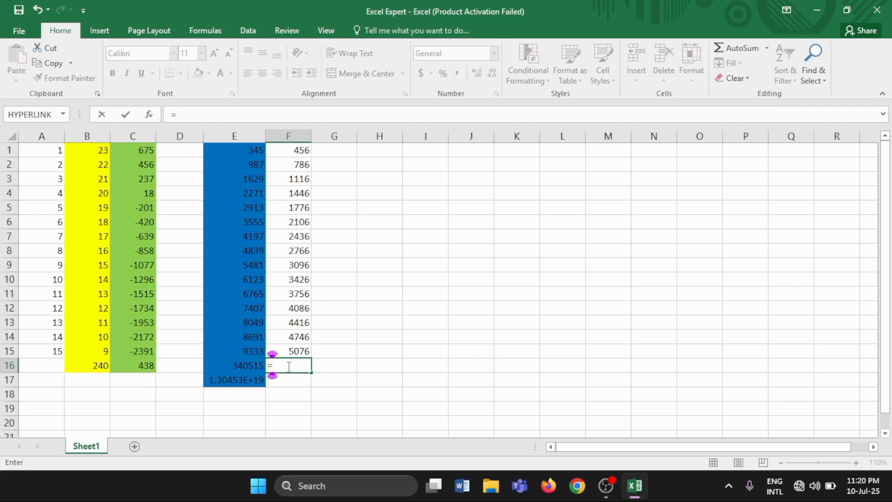
text(Sum)
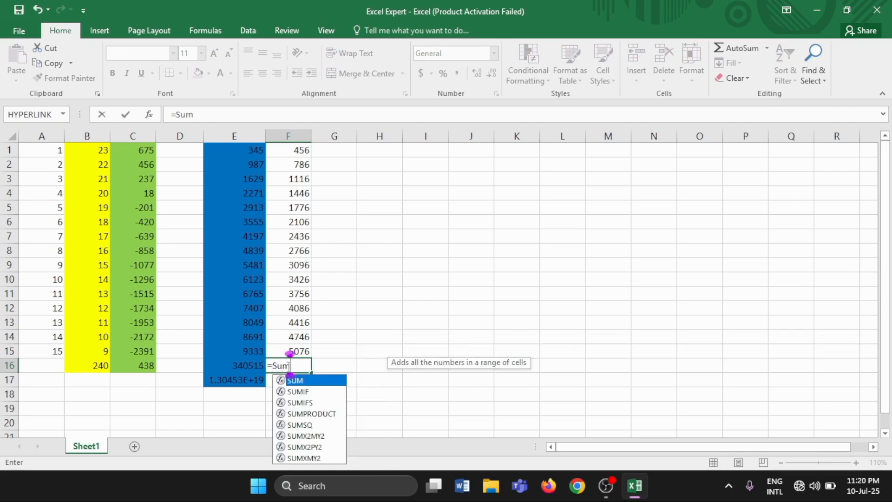
text(()
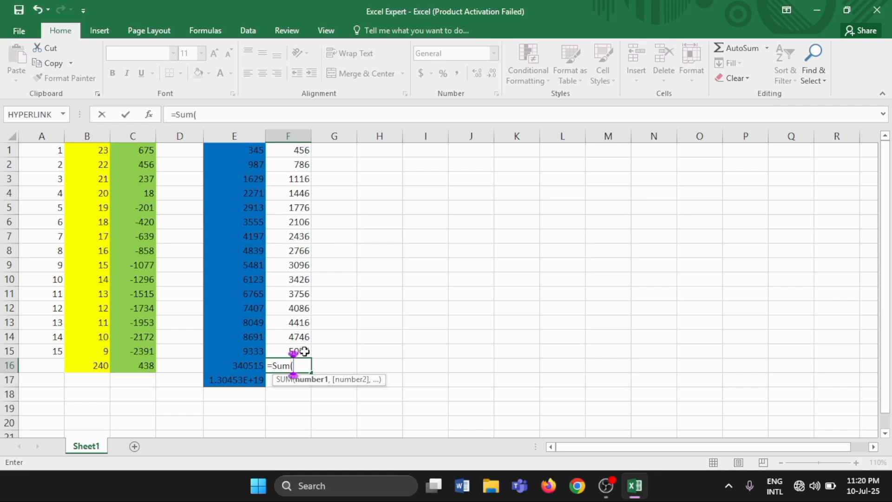
click(304, 351)
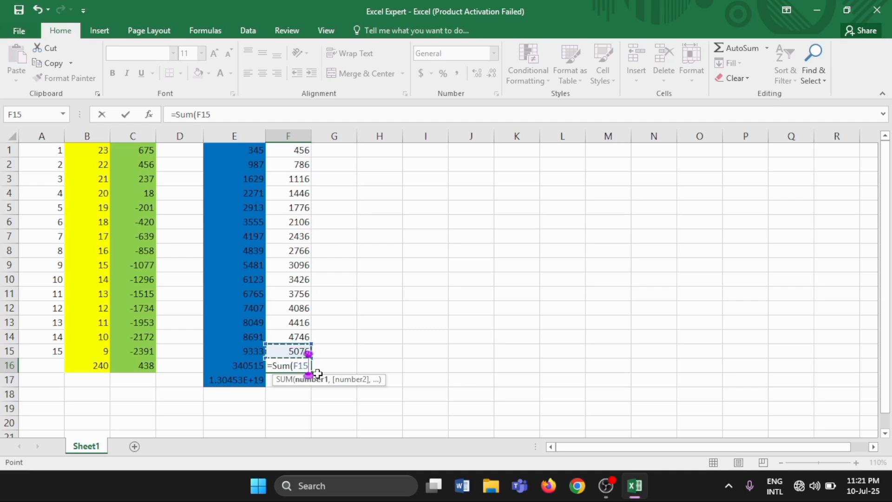
text(/)
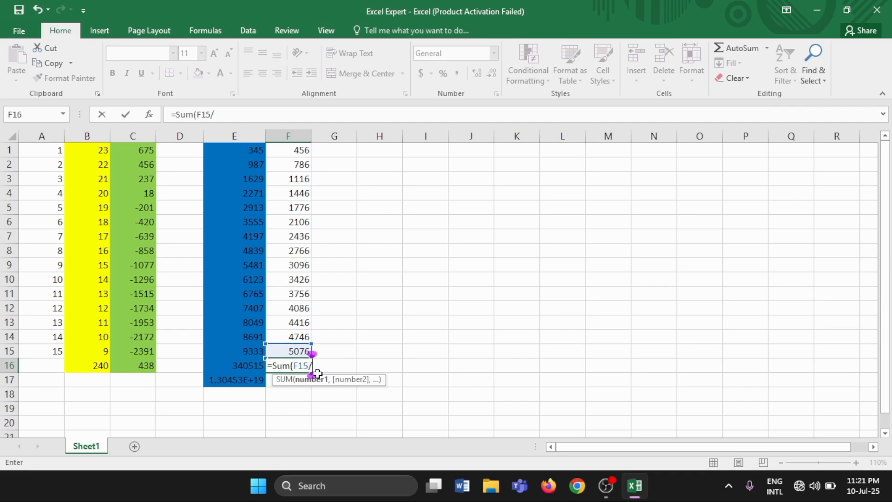
click(303, 153)
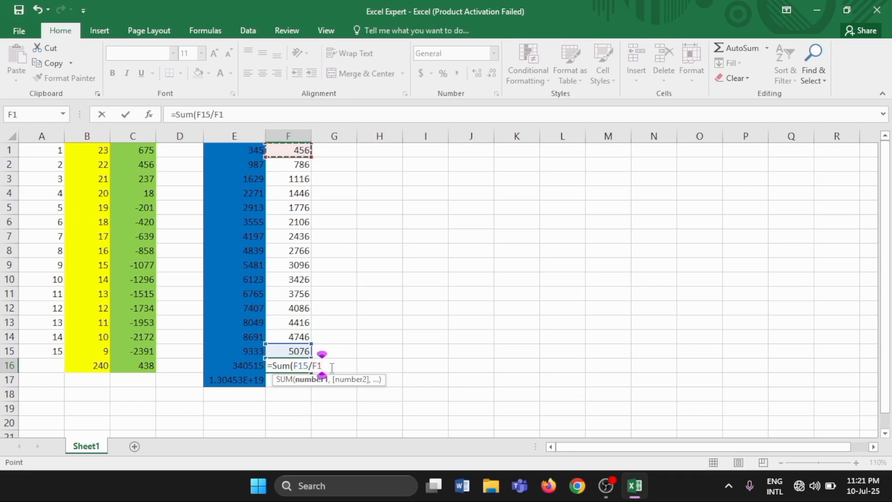
text())
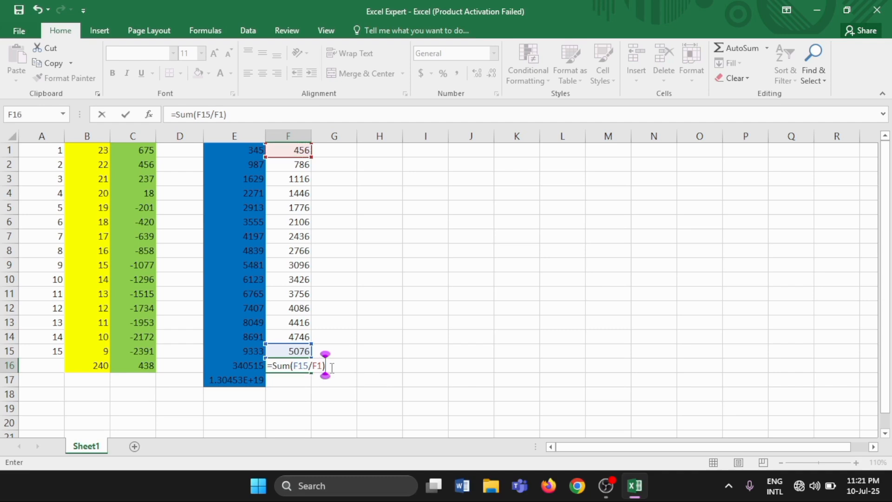
key(Return)
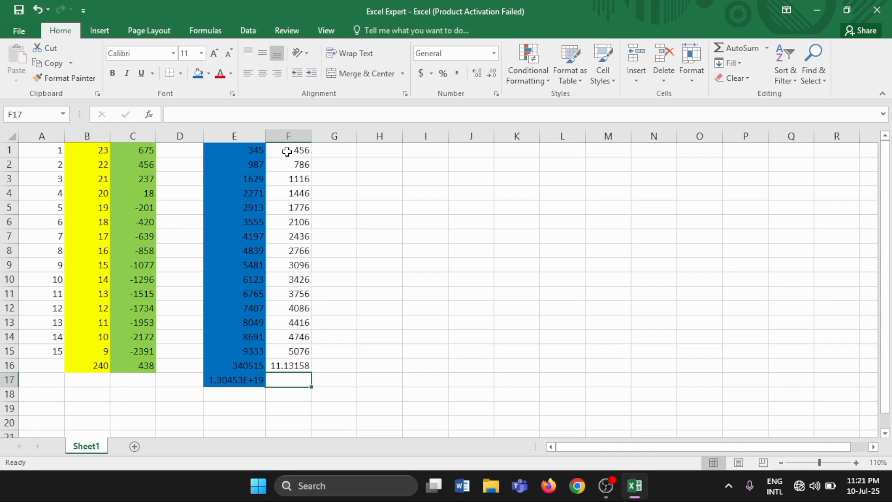
Apply the standard dark blue fill to cells F1:F16, including the division result.
drag(286, 151, 299, 364)
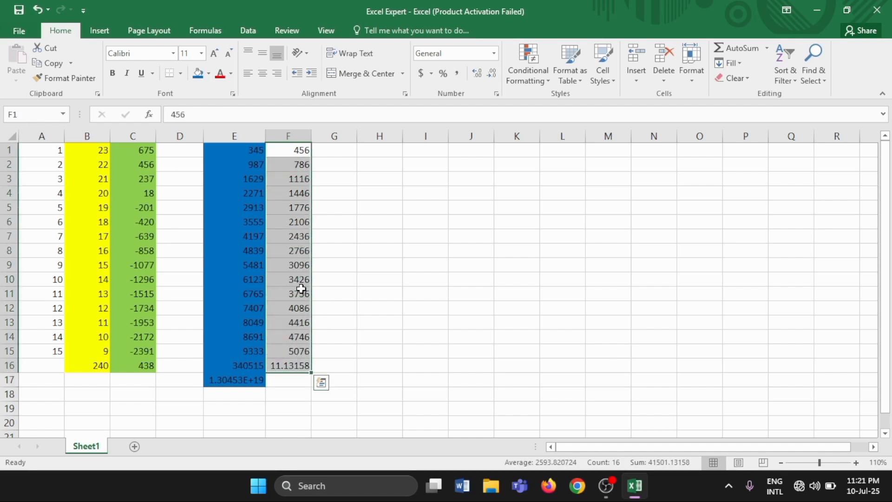
click(208, 74)
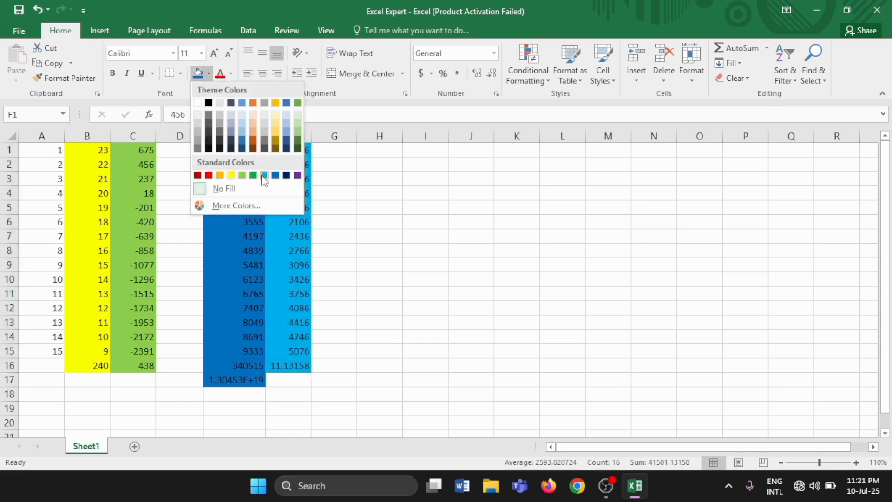
click(287, 175)
click(377, 275)
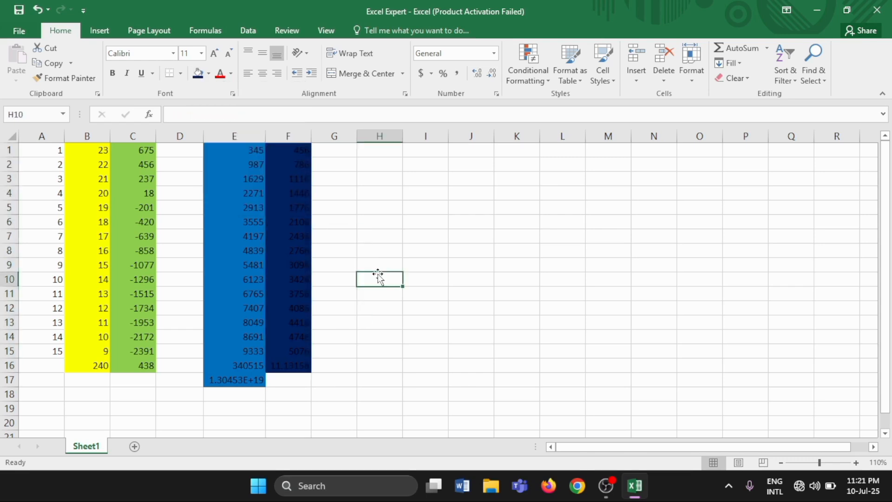
Enter the date 10-07-2025 in cell G1.
click(338, 151)
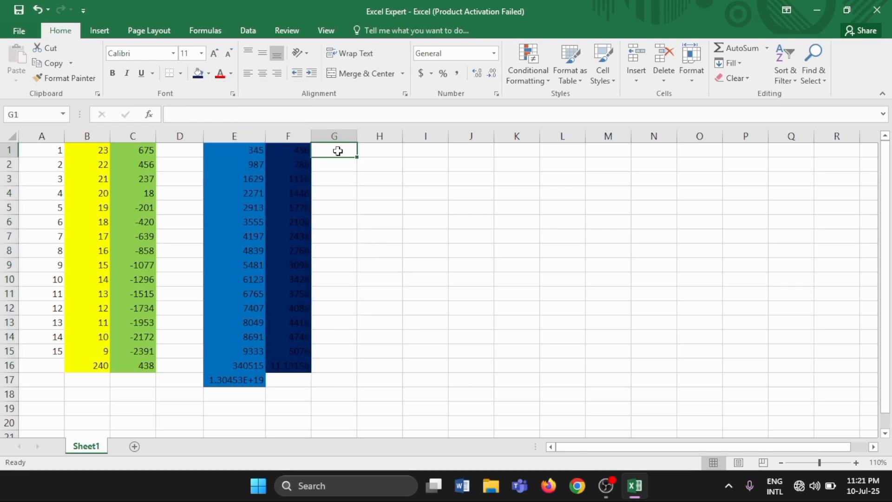
double_click(339, 151)
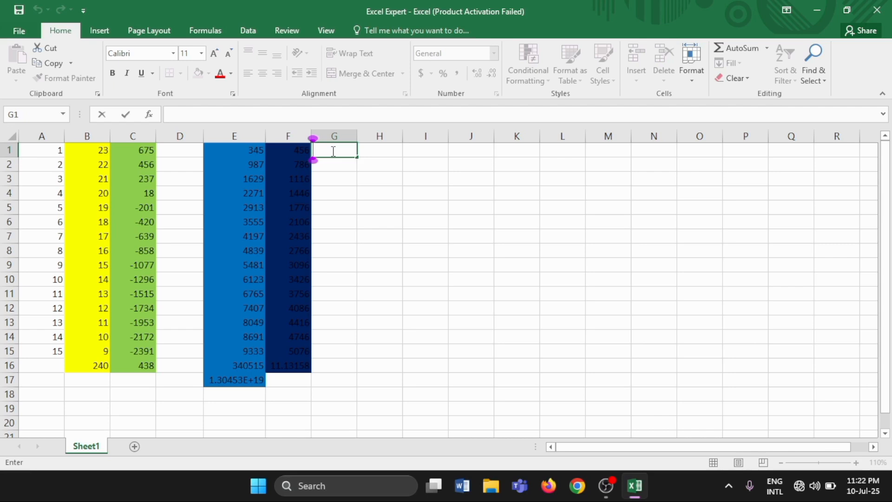
text(10-07-202)
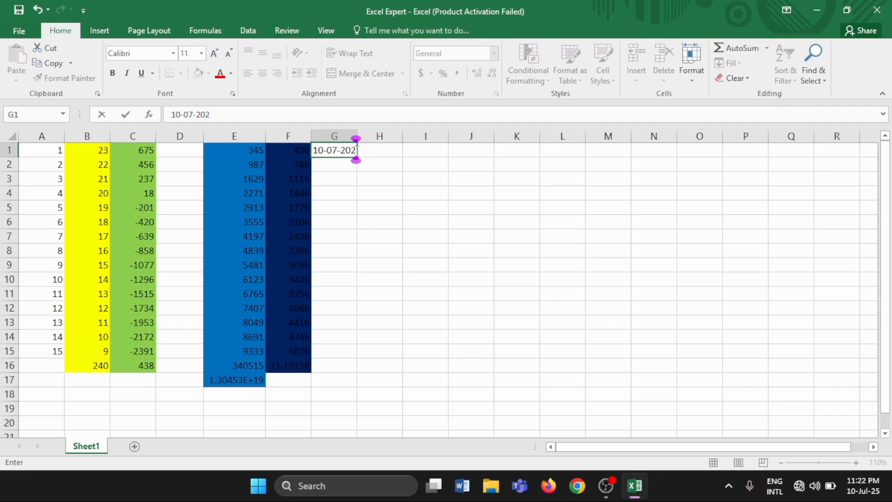
text(5)
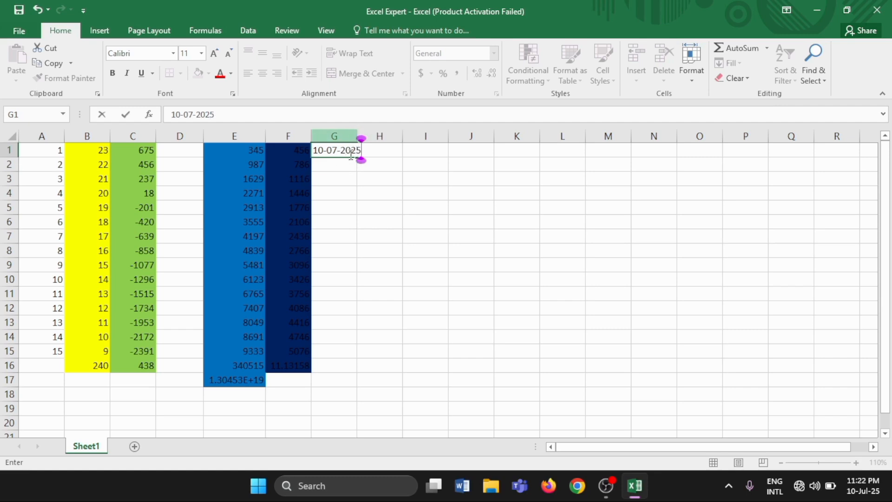
Enter the date 11-07-2025 in cell G2 as the second value of the date series.
click(343, 164)
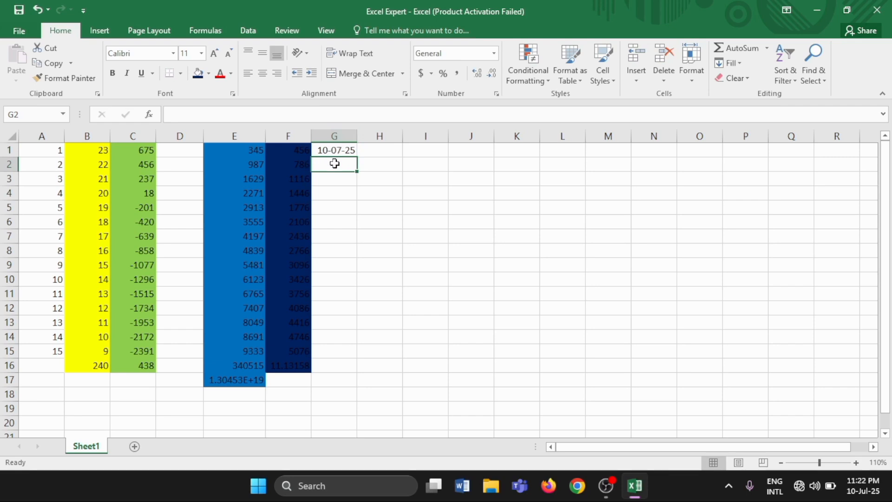
text(11)
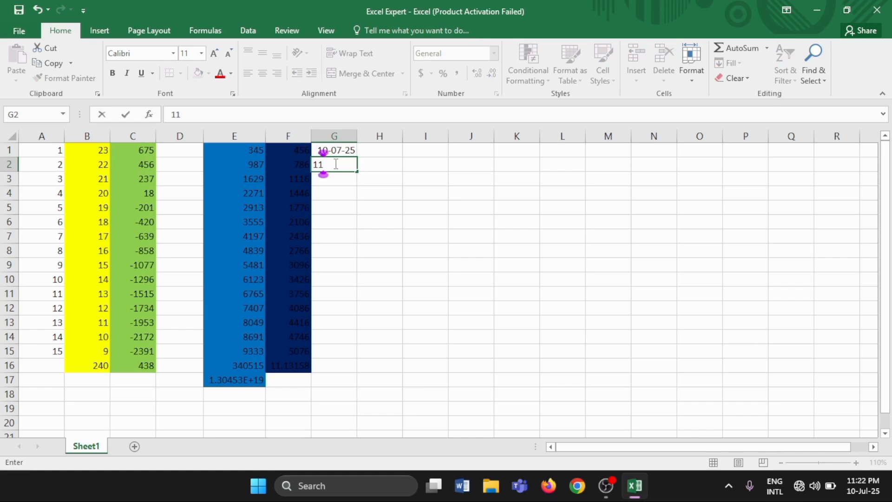
text(-07-2025)
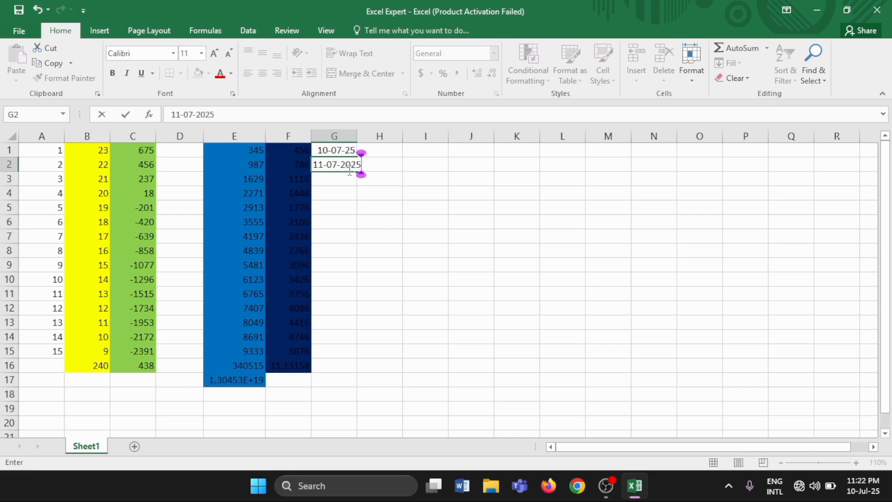
key(Return)
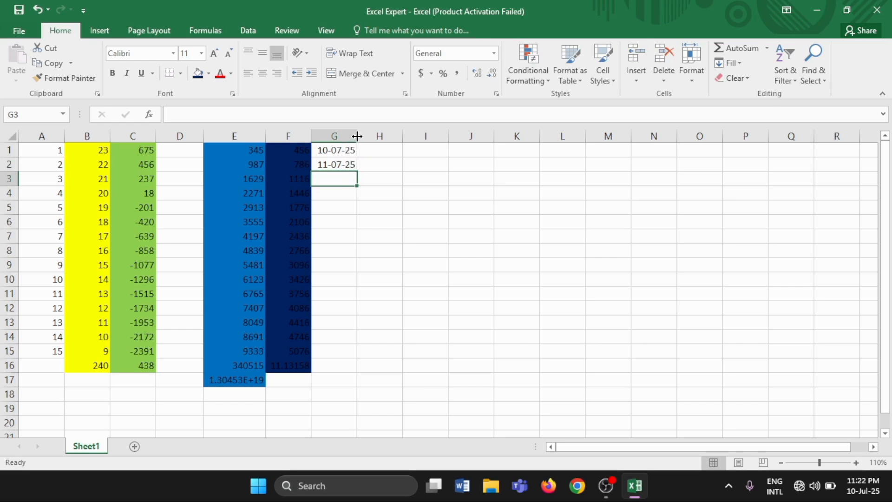
Widen column G slightly and extend the date series from G1:G2 down to row 17.
drag(357, 136, 357, 136)
drag(360, 136, 372, 135)
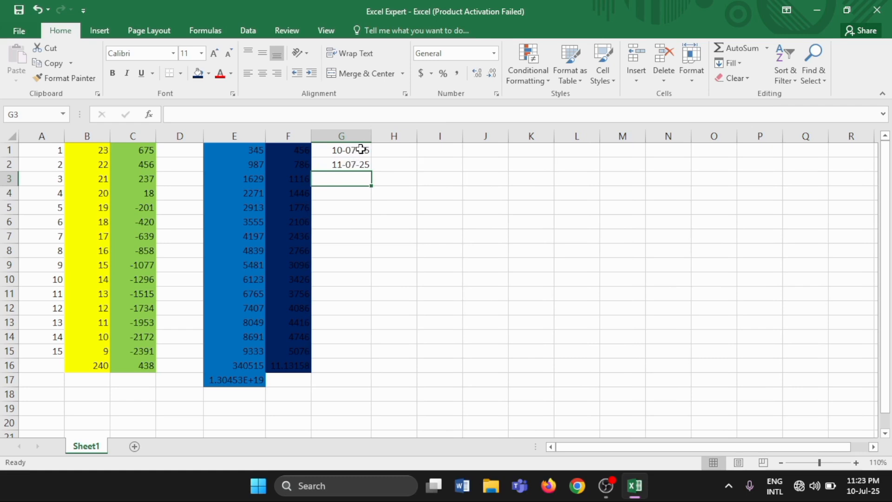
click(333, 148)
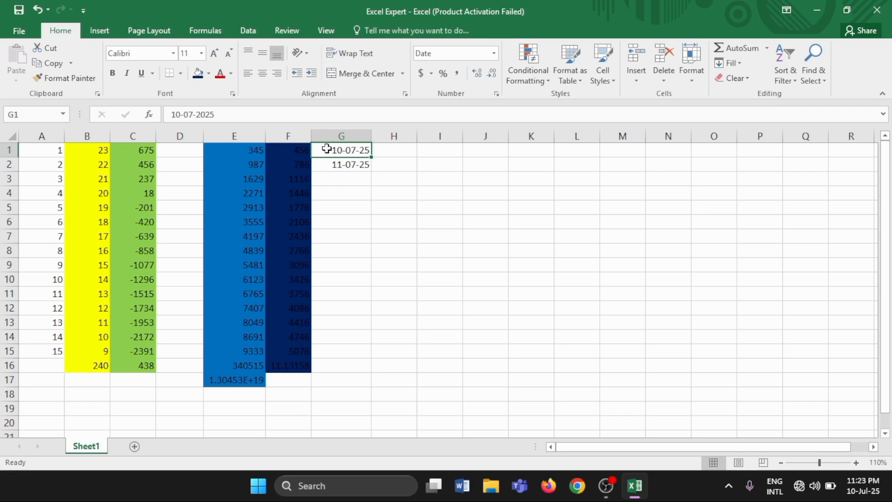
drag(327, 148, 342, 164)
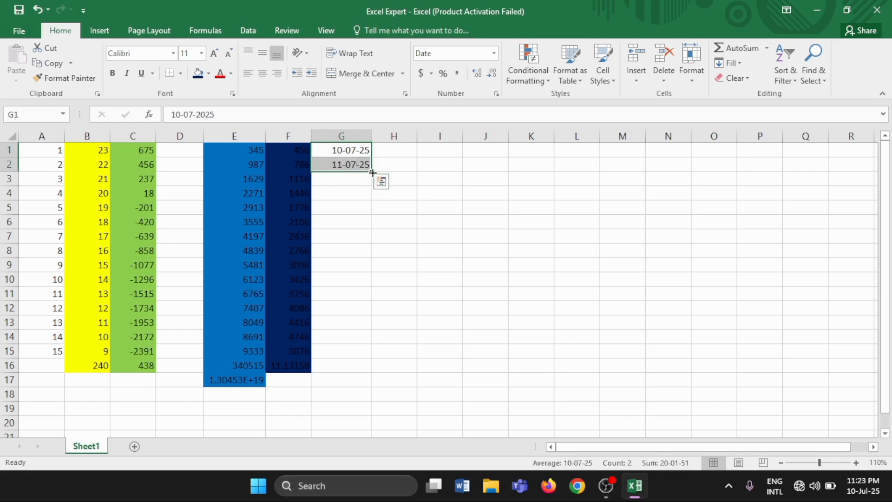
drag(373, 172, 367, 386)
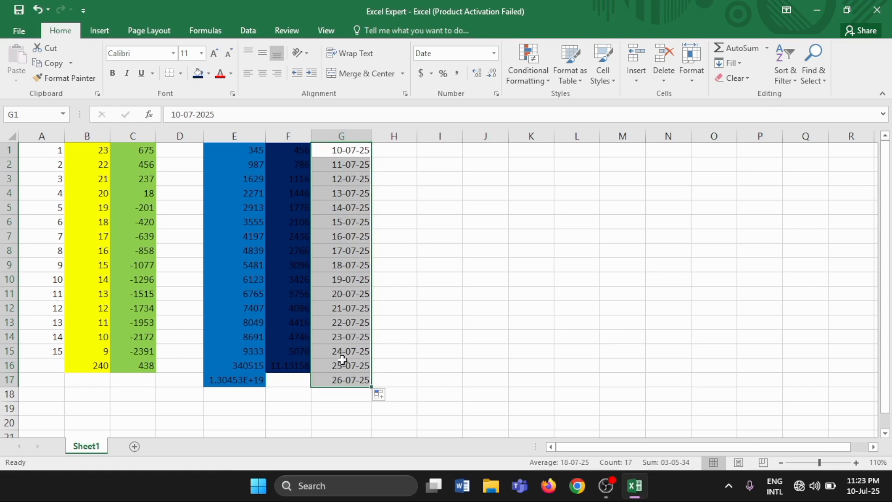
Apply the standard purple fill to the dates in G1:G17.
click(209, 74)
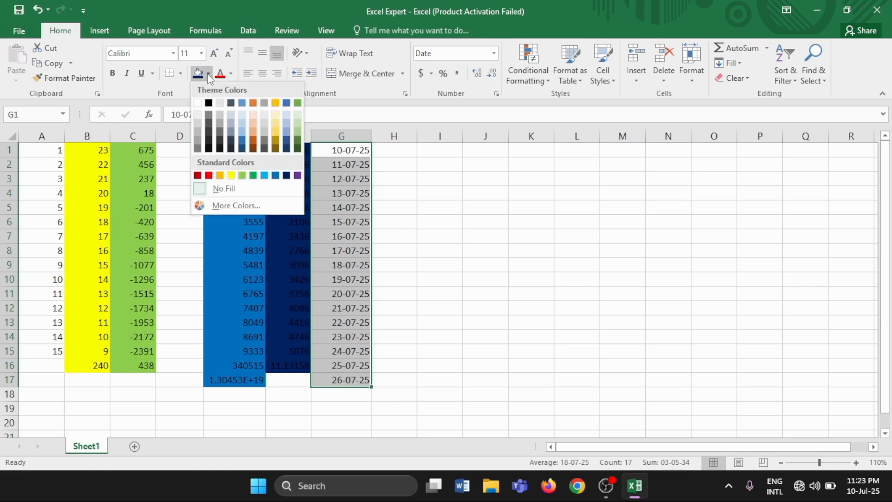
click(297, 176)
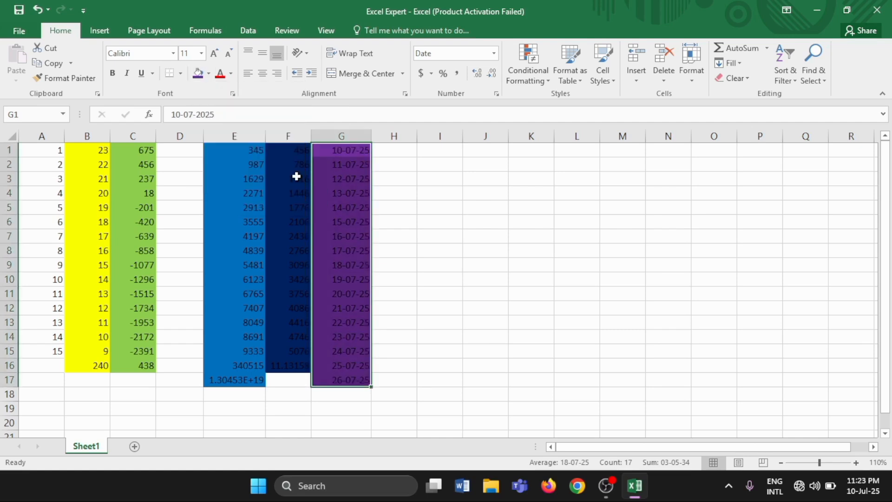
click(381, 157)
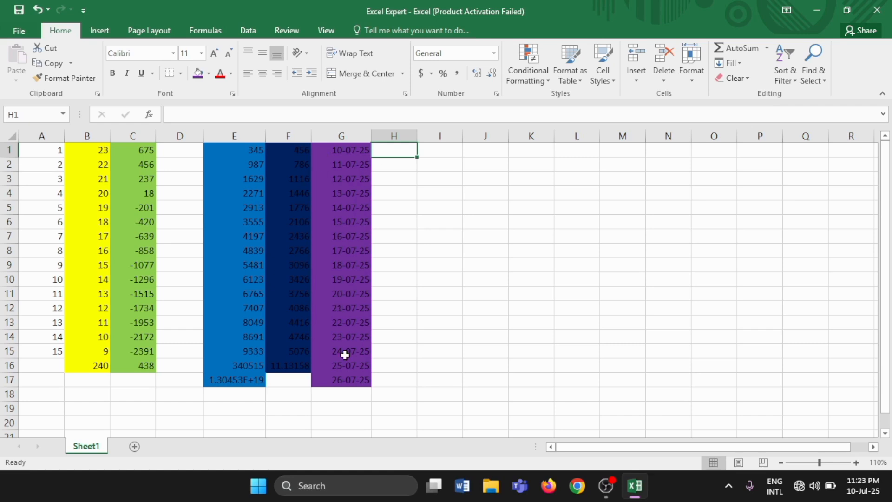
click(330, 154)
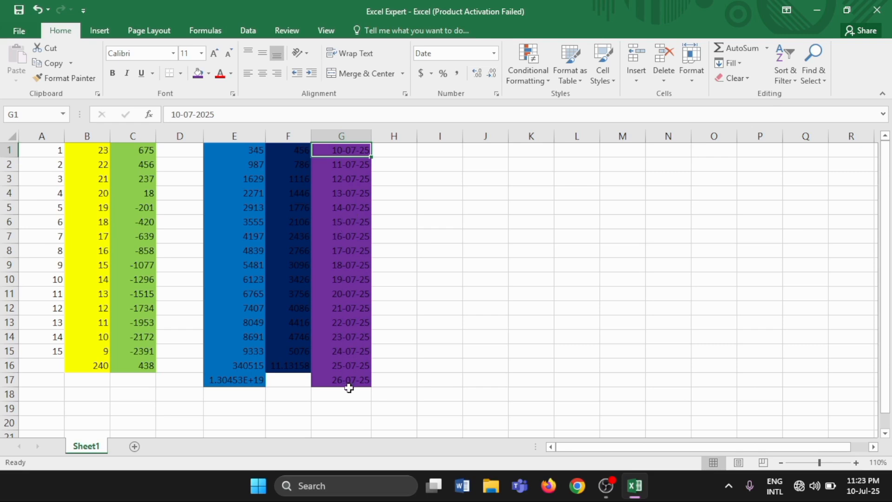
click(329, 382)
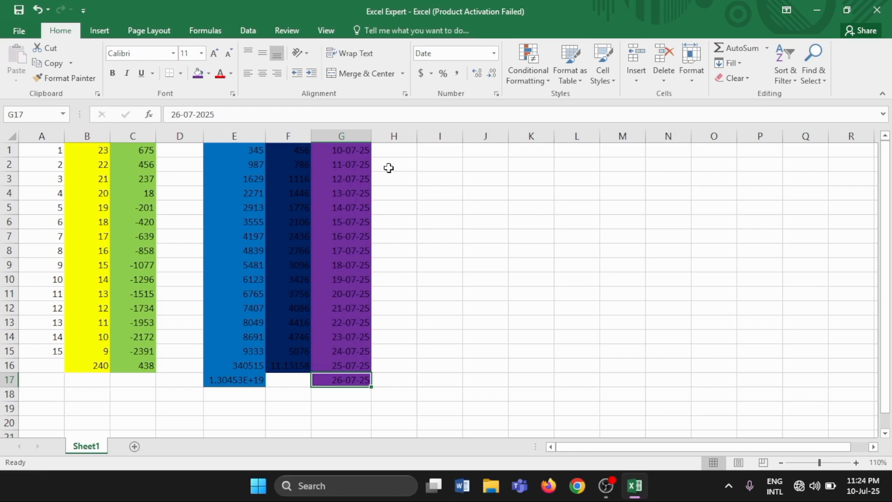
Enter Saturday in H1, extend the weekday series down to row 17, and widen column H to fit the day names.
click(389, 152)
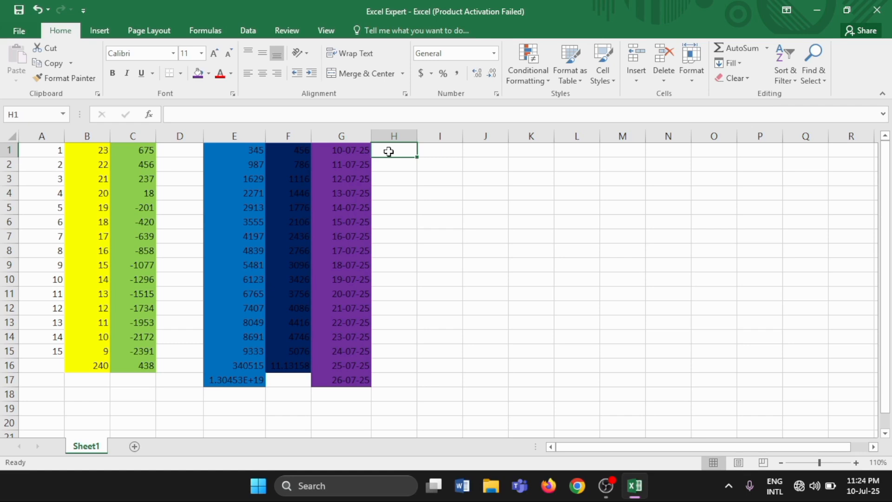
text(Satu)
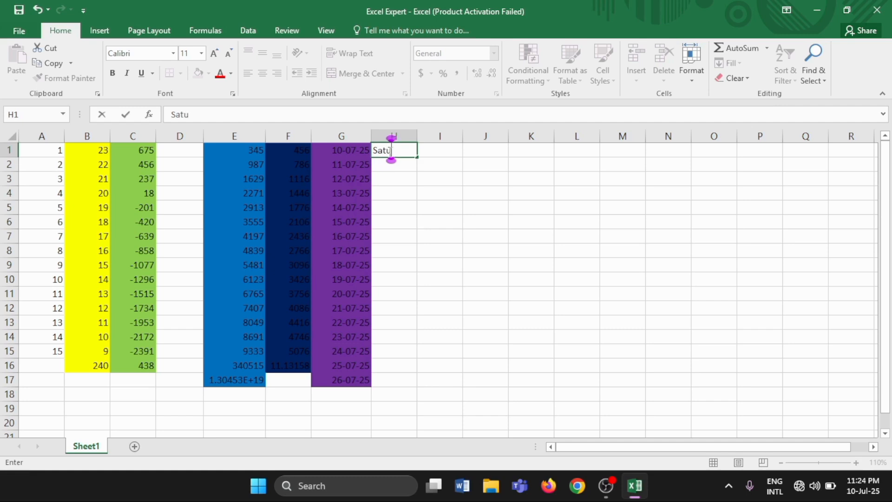
text(rda)
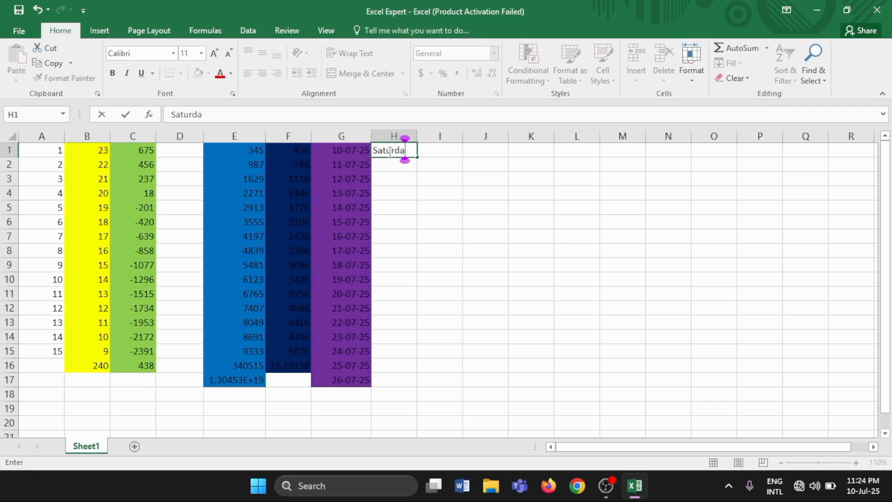
text(y)
drag(416, 157, 419, 388)
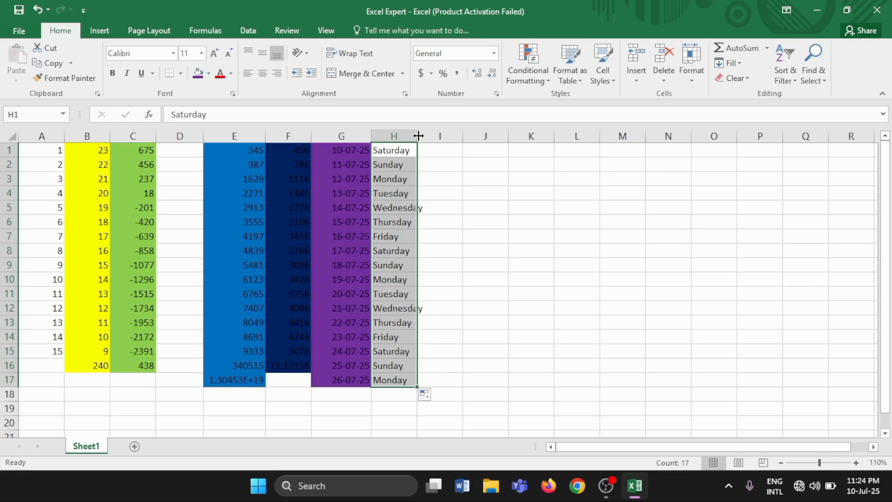
drag(418, 135, 429, 135)
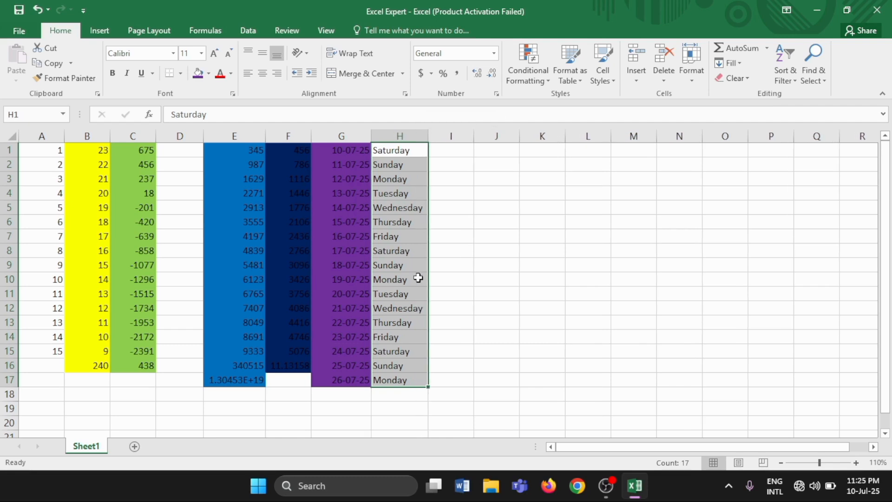
click(439, 383)
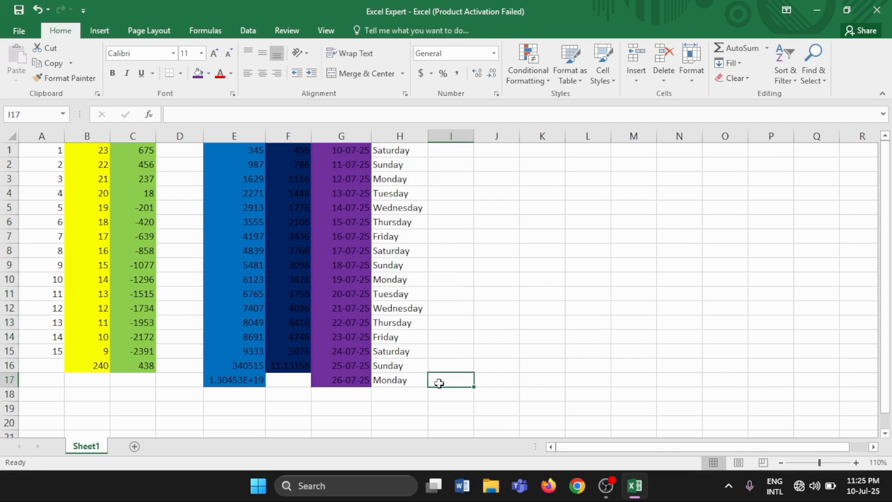
click(398, 390)
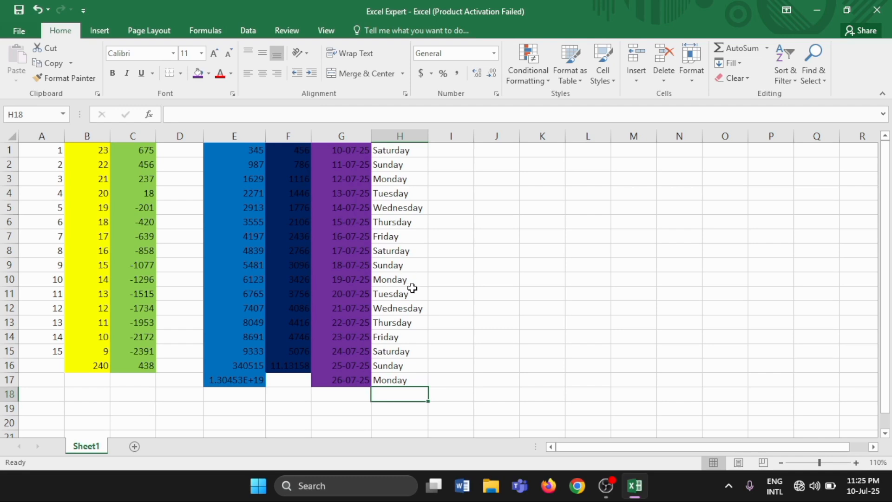
Apply the gold theme fill to the weekday names in H1:H17.
click(381, 150)
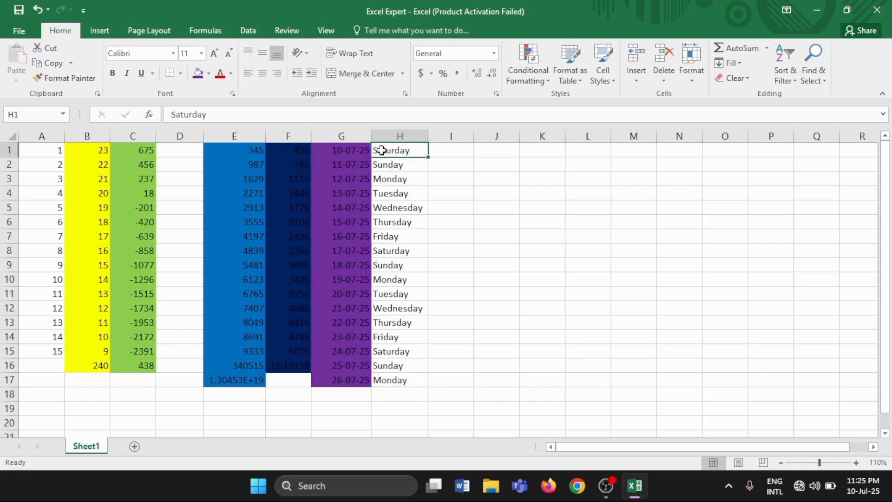
drag(416, 153, 410, 382)
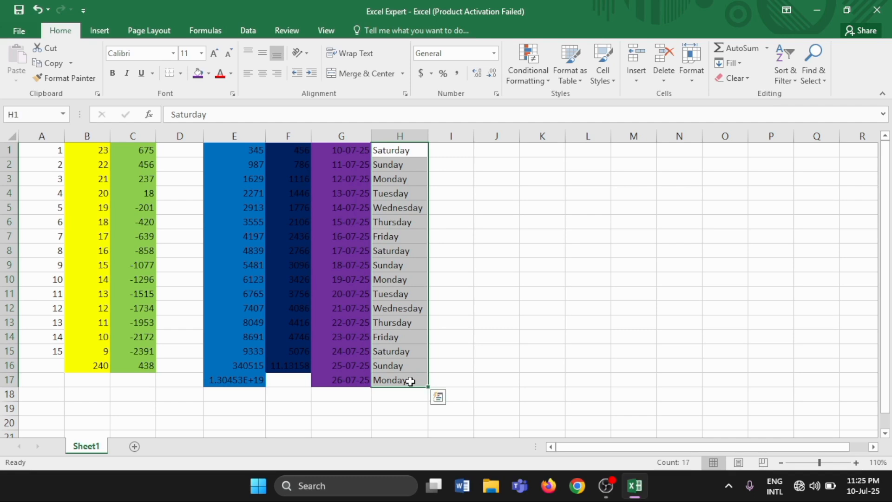
click(209, 74)
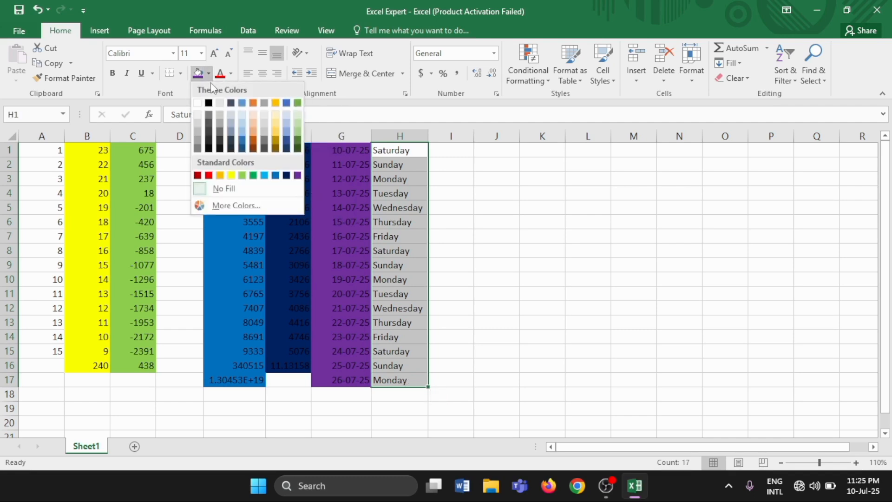
click(276, 102)
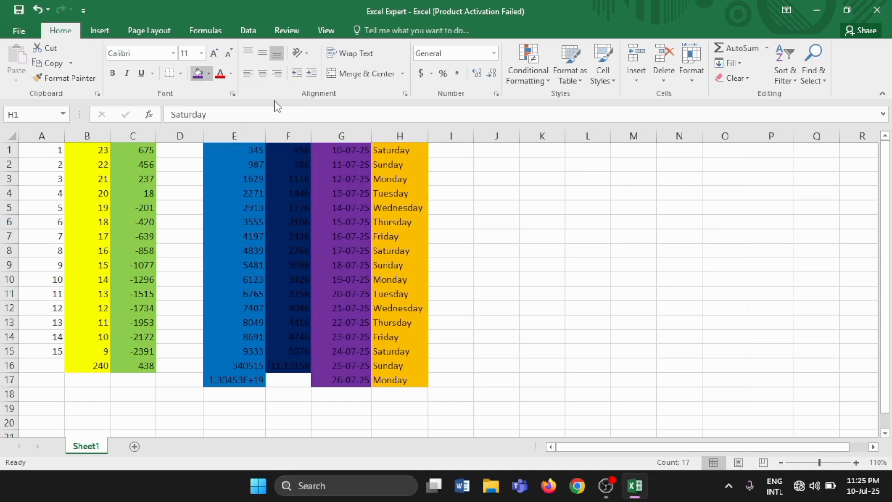
click(455, 384)
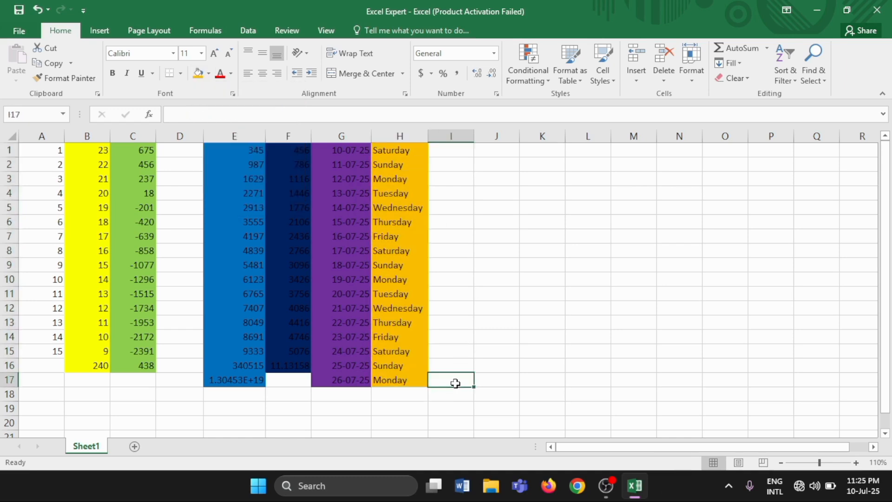
Enter January in I1 and extend the month series down to row 17.
click(449, 154)
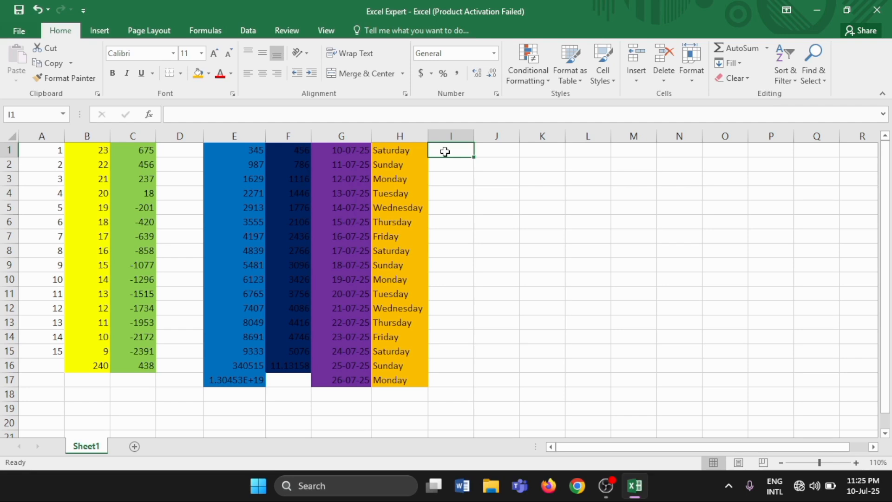
text(J)
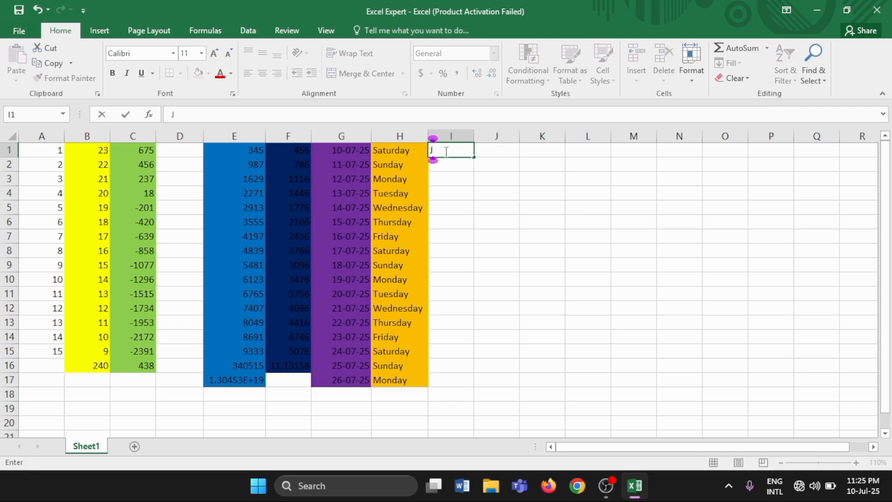
text(anu)
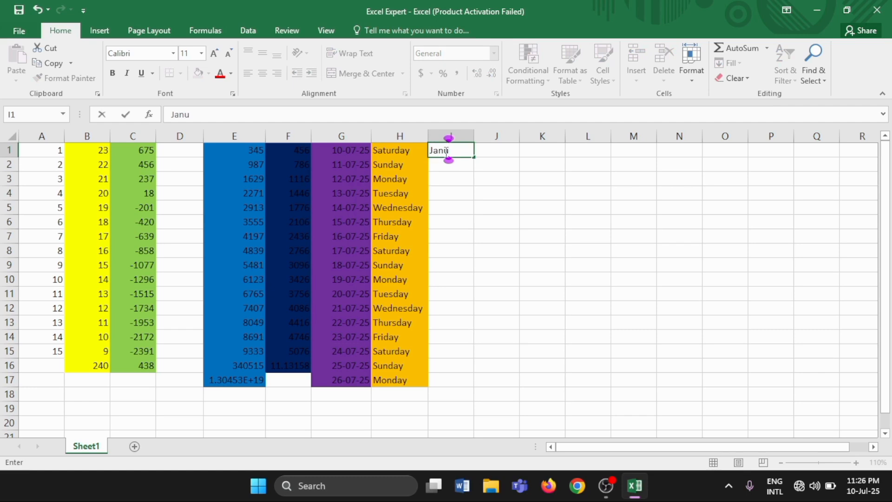
text(ary)
click(458, 169)
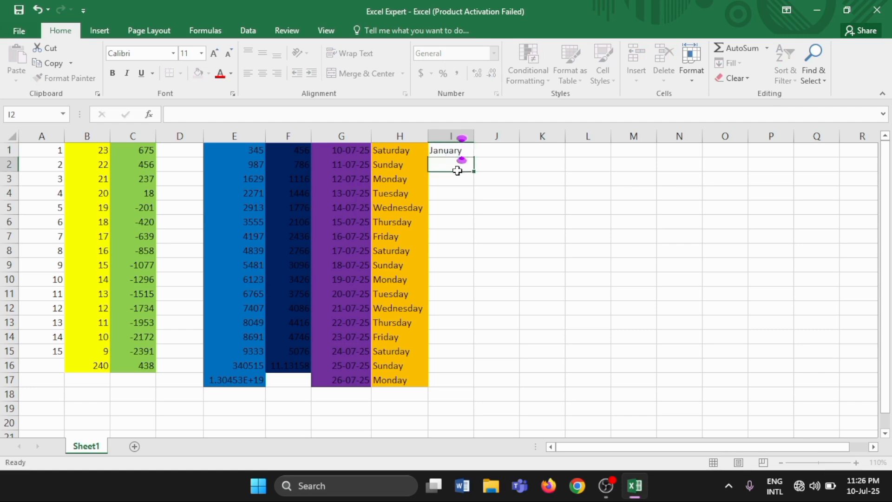
click(460, 154)
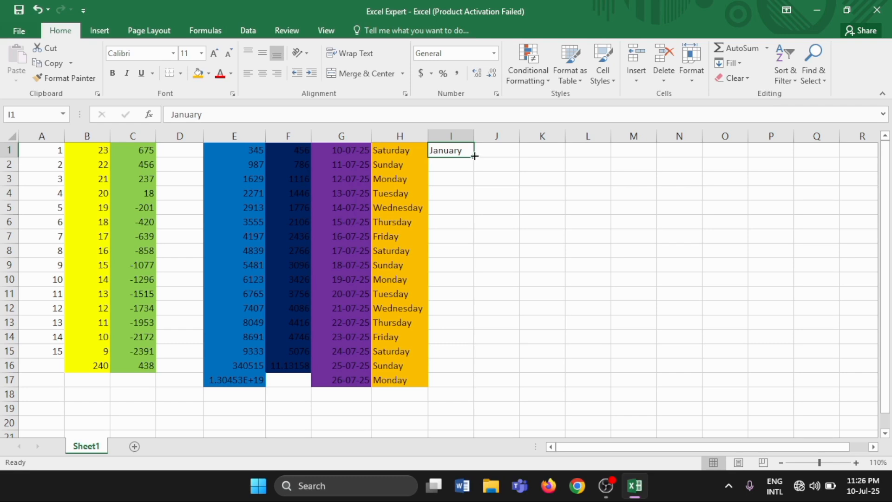
drag(474, 157, 475, 388)
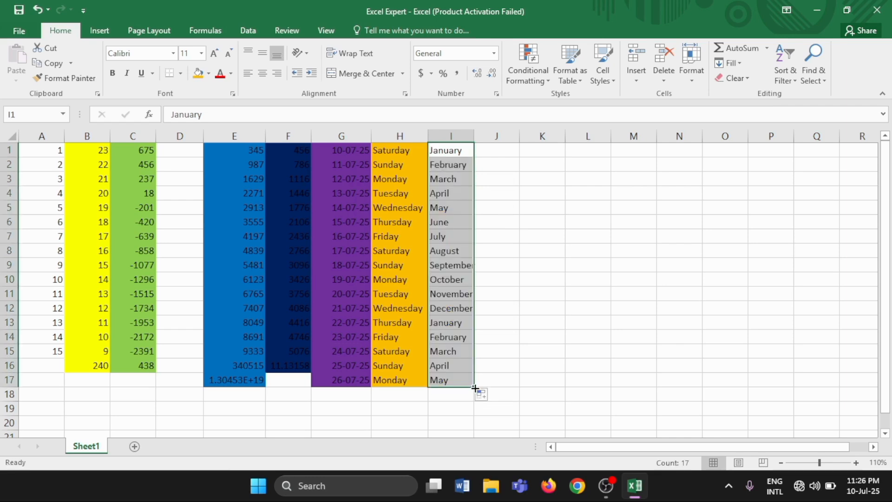
click(478, 382)
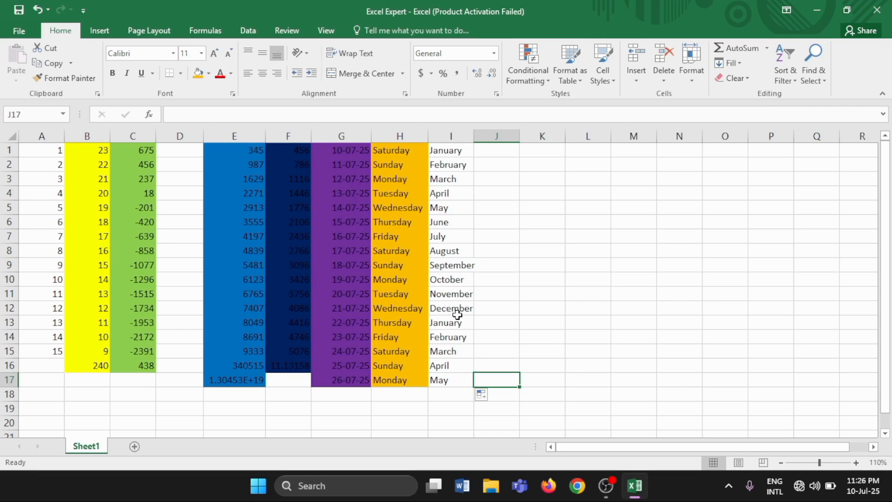
click(459, 386)
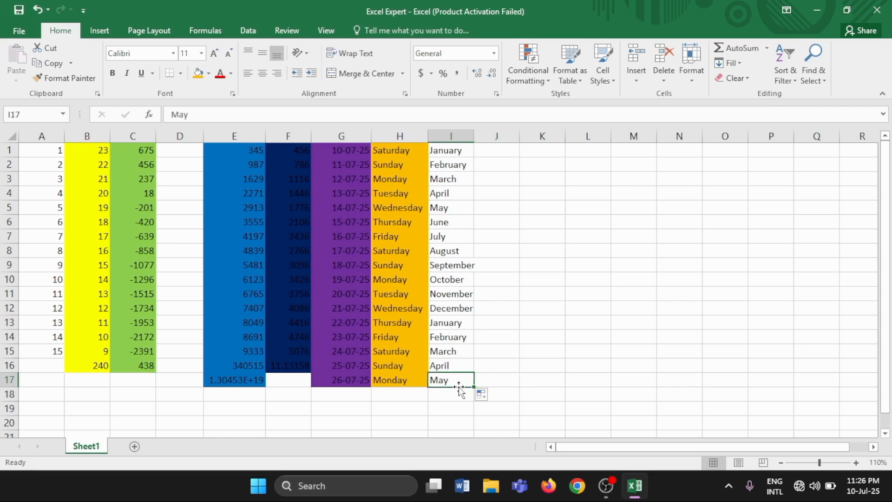
Apply the dark orange theme fill to the month names in I1:I17.
double_click(466, 151)
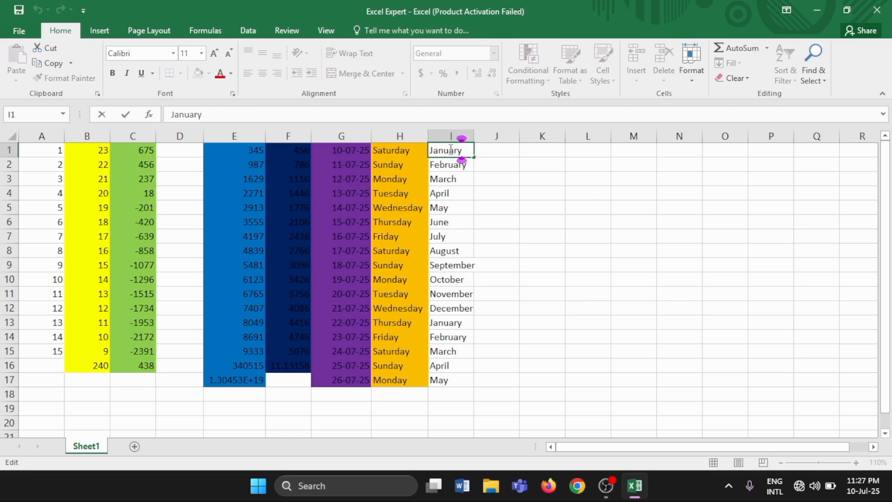
click(460, 165)
click(453, 153)
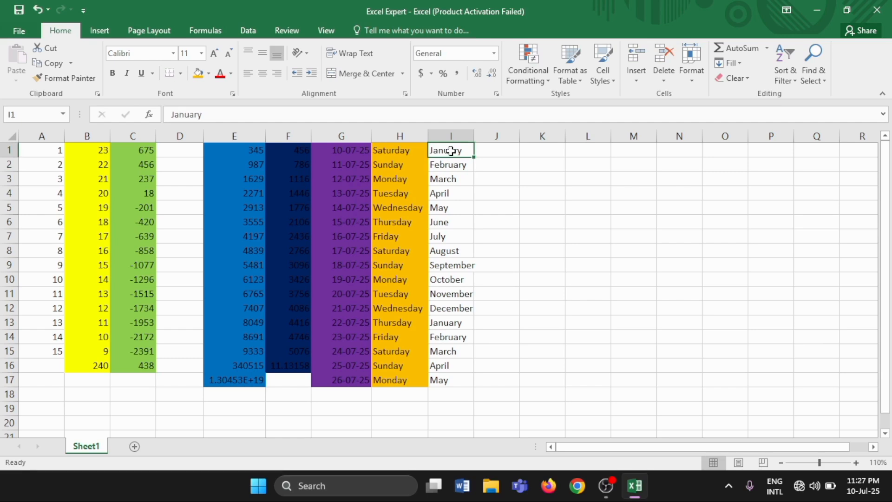
drag(452, 154, 468, 380)
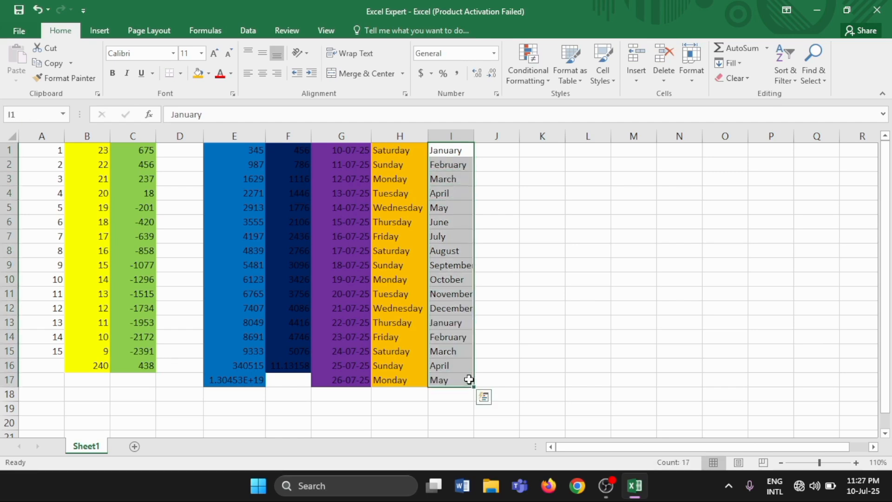
click(210, 75)
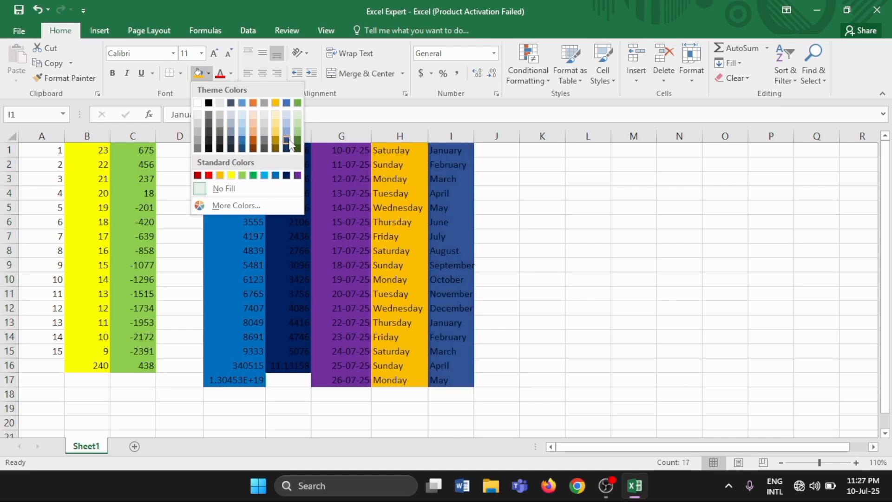
click(252, 141)
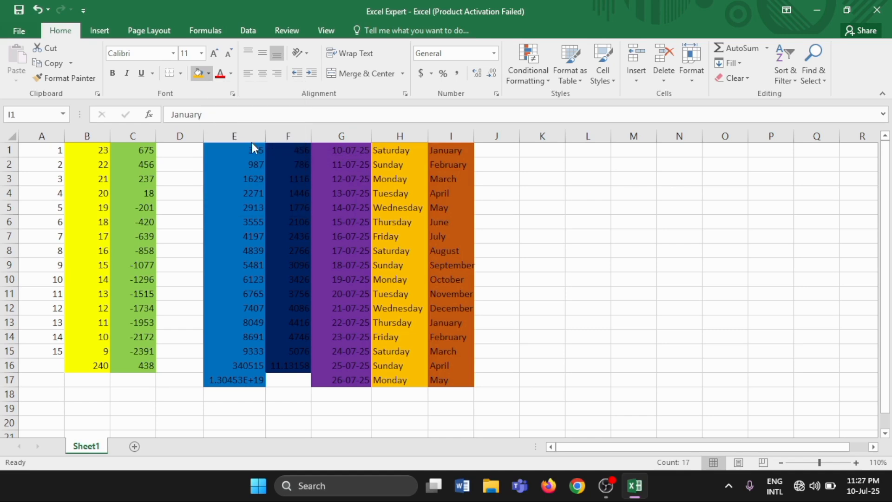
click(502, 382)
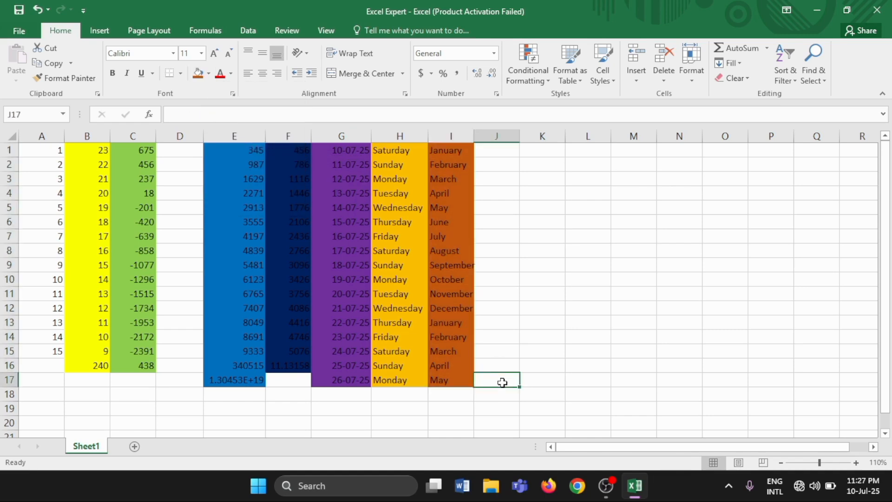
Enter the years 2000 in K1 and 2001 in K2.
click(505, 155)
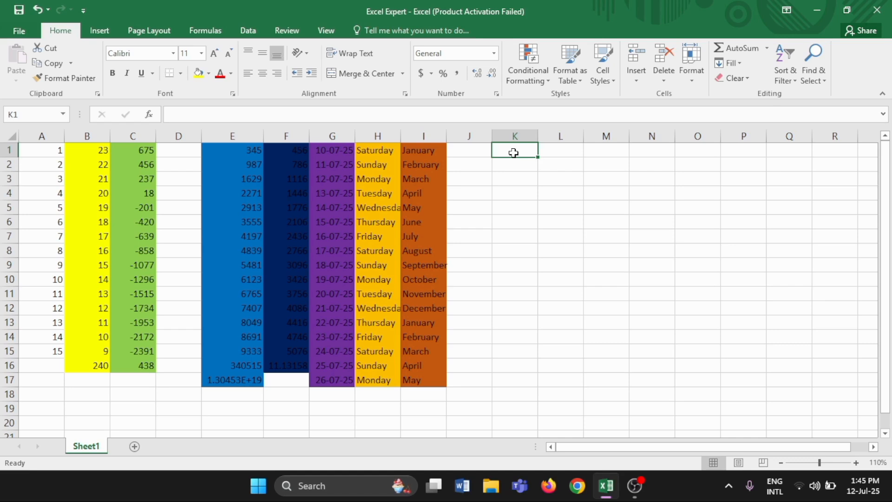
text(20)
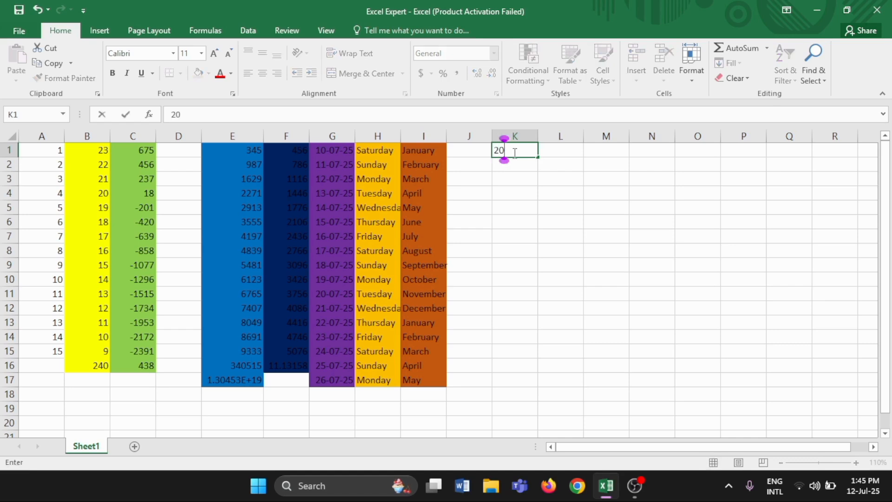
text(00)
click(511, 162)
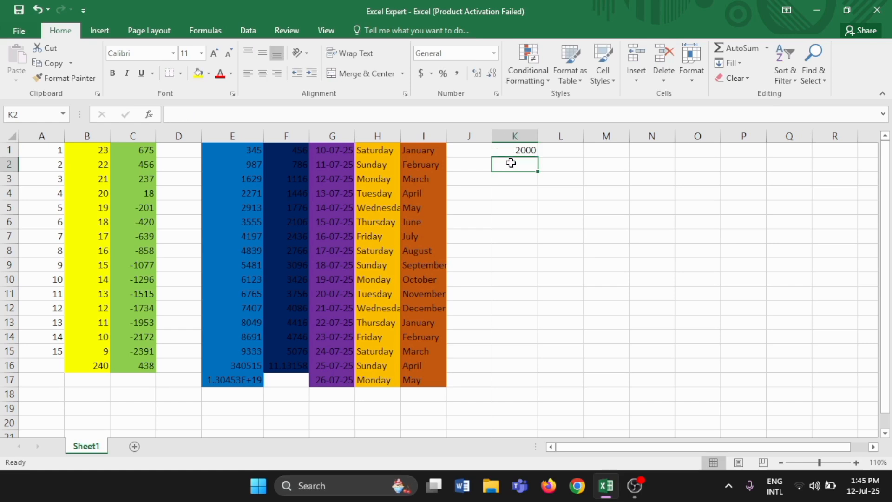
text(20)
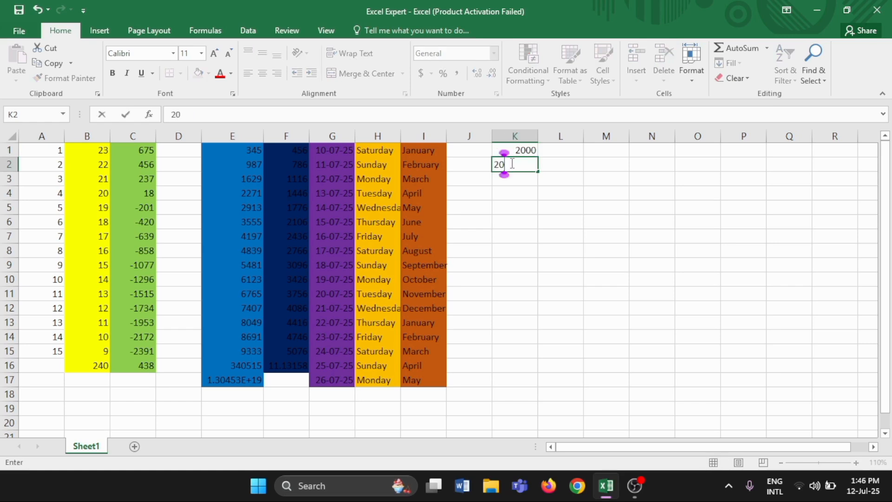
text(01)
key(Return)
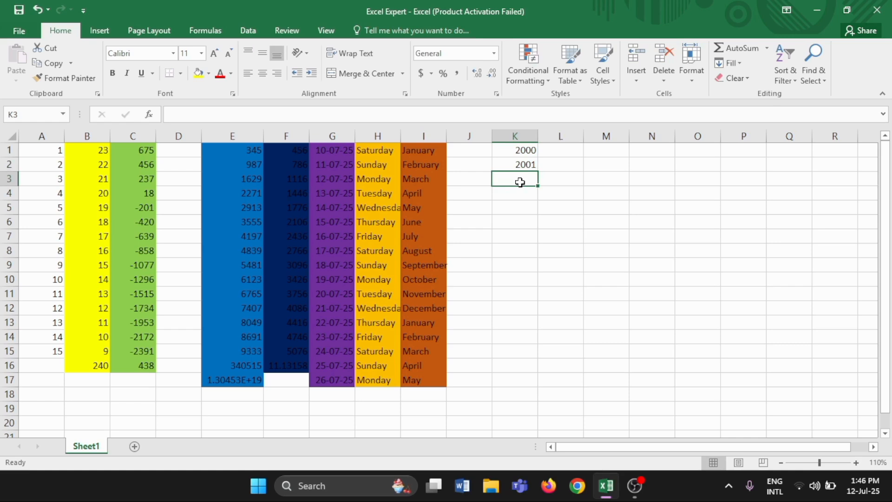
Extend the year series from K1:K2 down to row 16 and make the years bold.
click(509, 151)
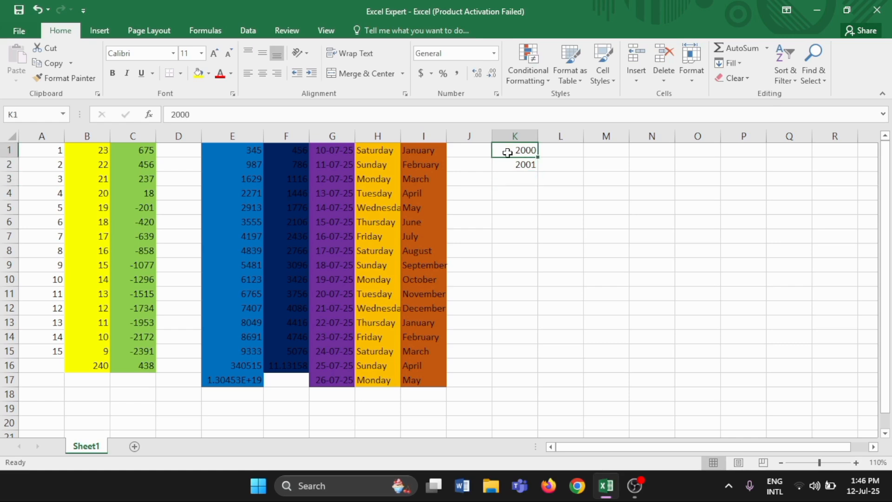
drag(507, 152, 511, 166)
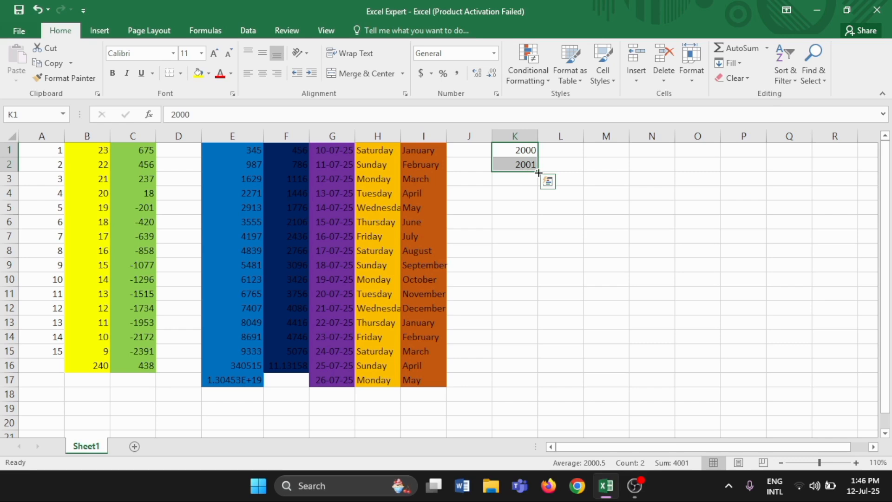
drag(538, 173, 536, 350)
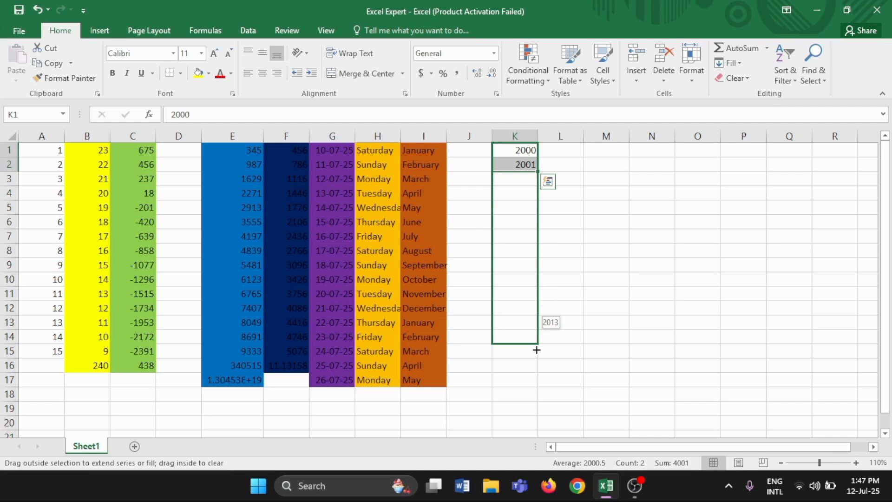
drag(537, 350, 536, 369)
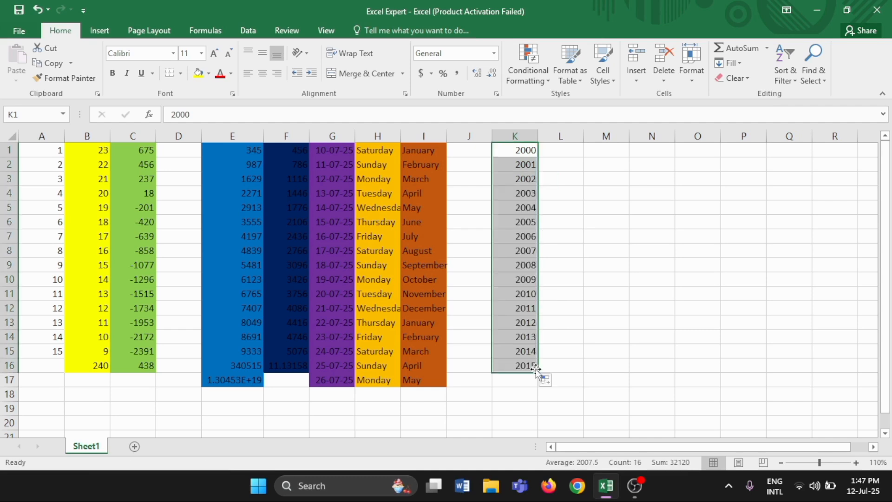
click(113, 74)
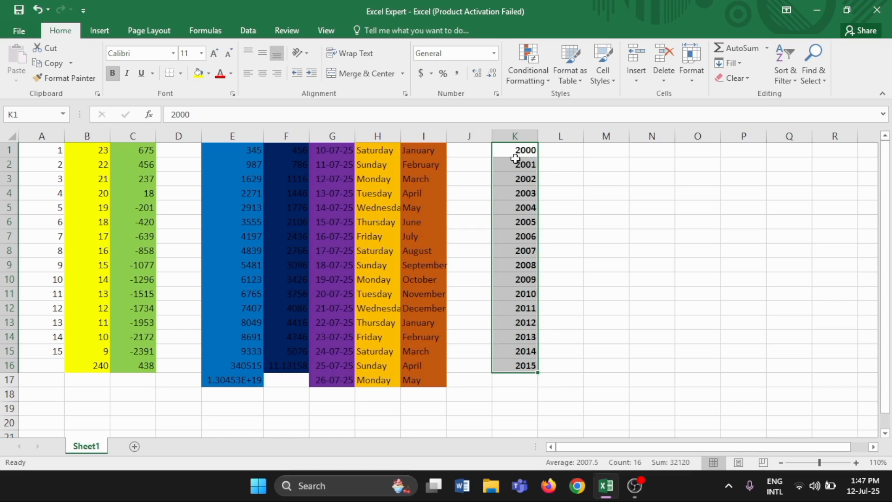
click(528, 378)
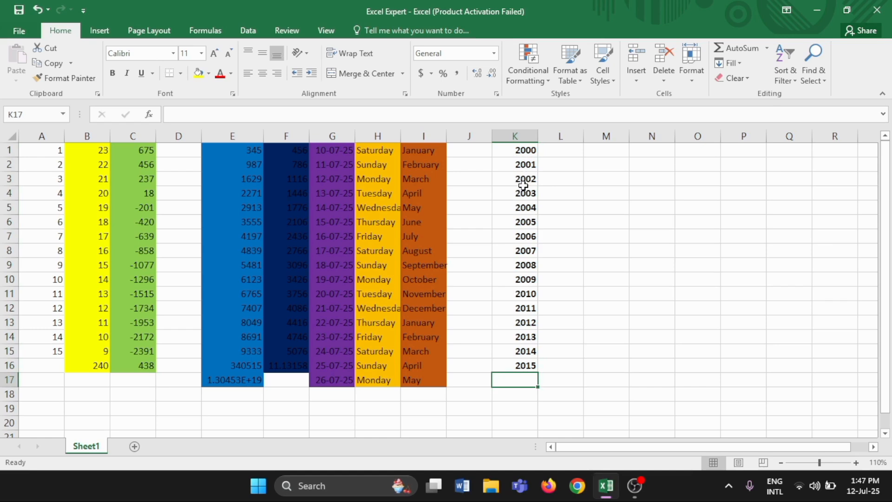
Apply a light gold theme fill to the years in K1:K16.
click(509, 151)
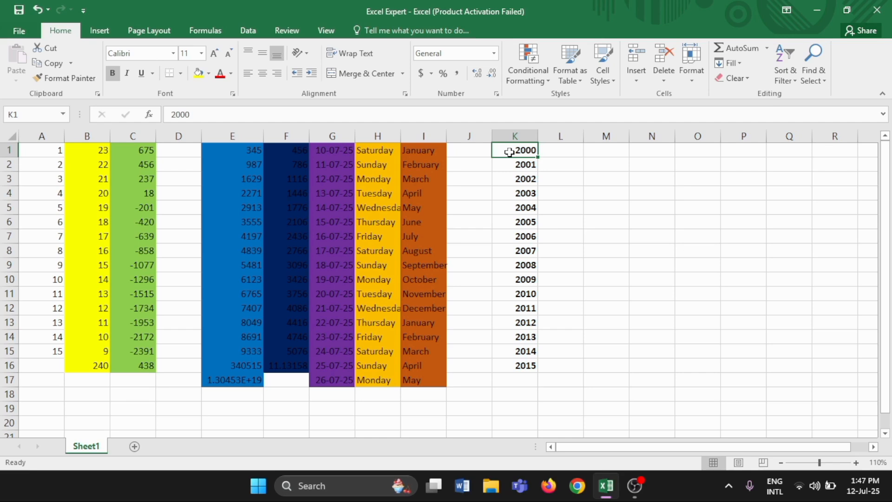
drag(510, 152, 533, 359)
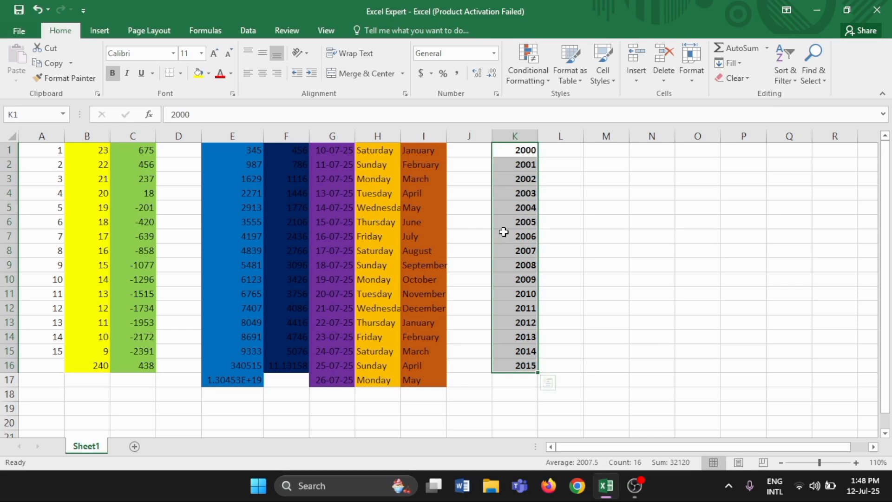
click(209, 73)
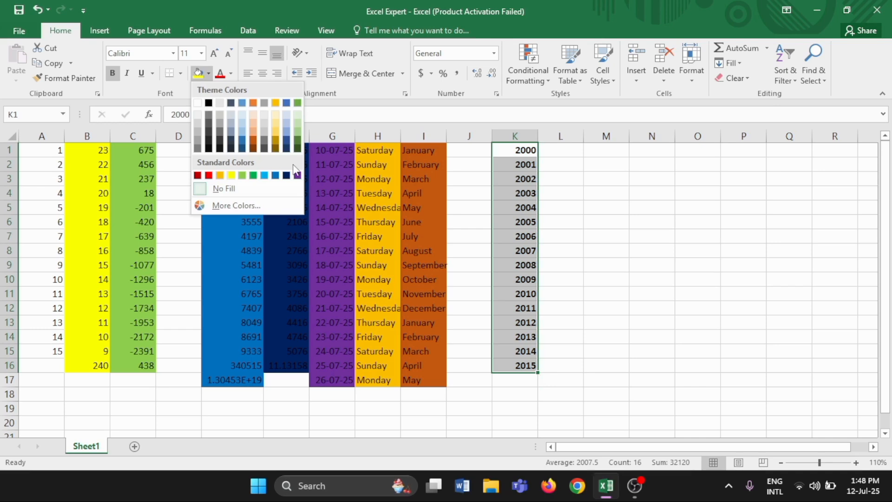
click(274, 128)
Enter 34 in L1 and 65 in L2 beside the first two years.
click(555, 157)
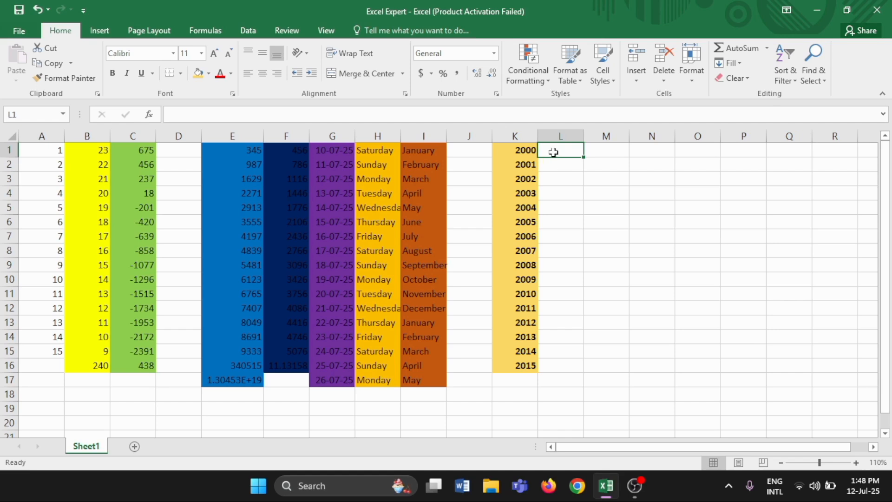
text(34)
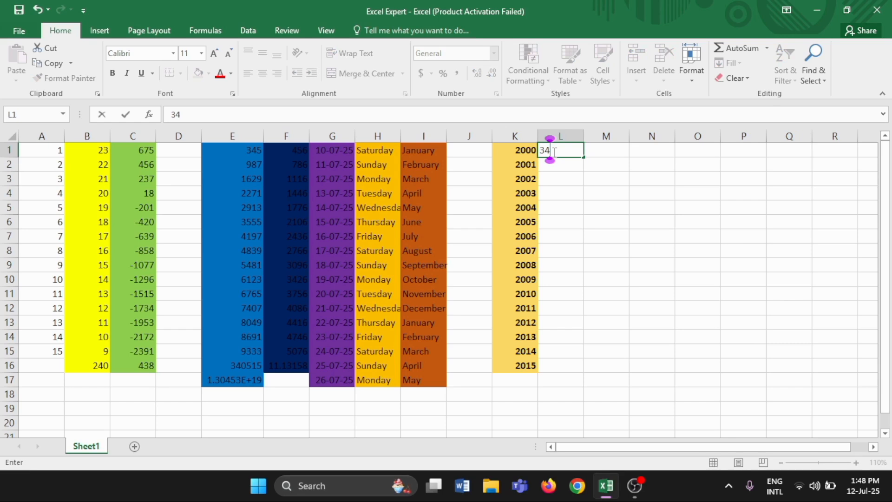
key(Return)
text(65)
key(Return)
Extend the number series from L1:L2 down to row 16 and make the numbers bold.
click(563, 150)
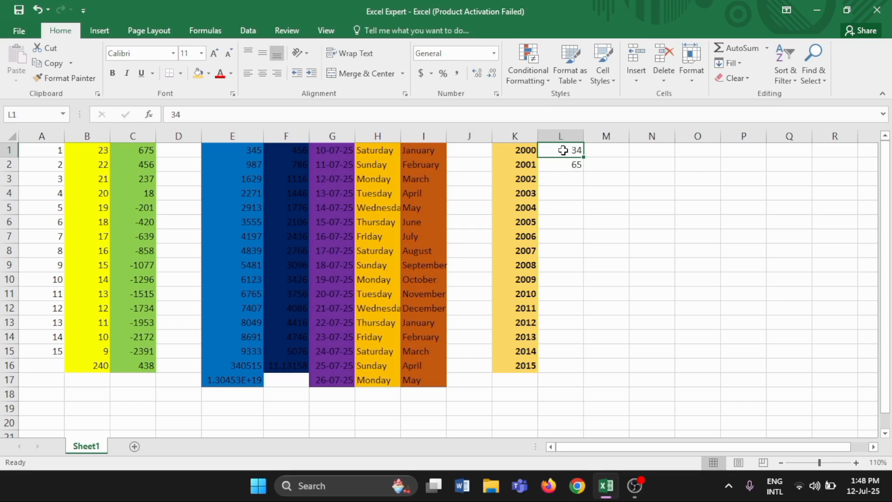
drag(563, 150, 571, 166)
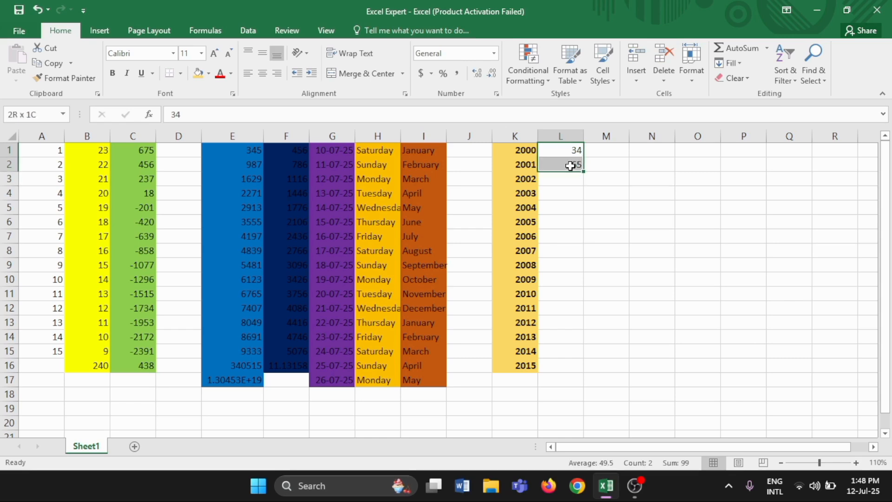
drag(570, 166, 576, 173)
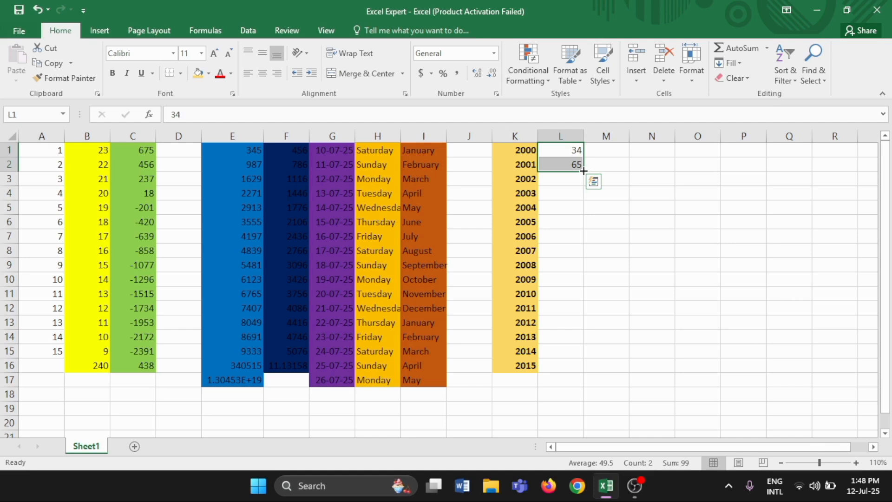
drag(583, 172, 581, 371)
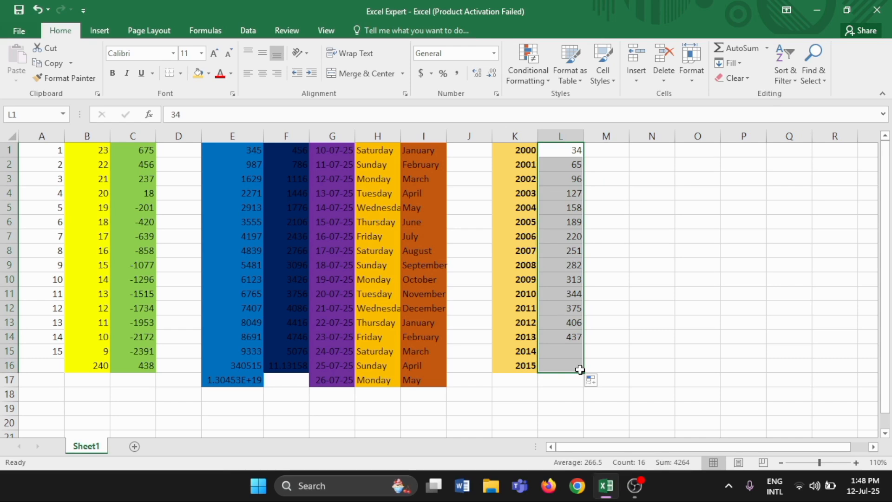
click(112, 74)
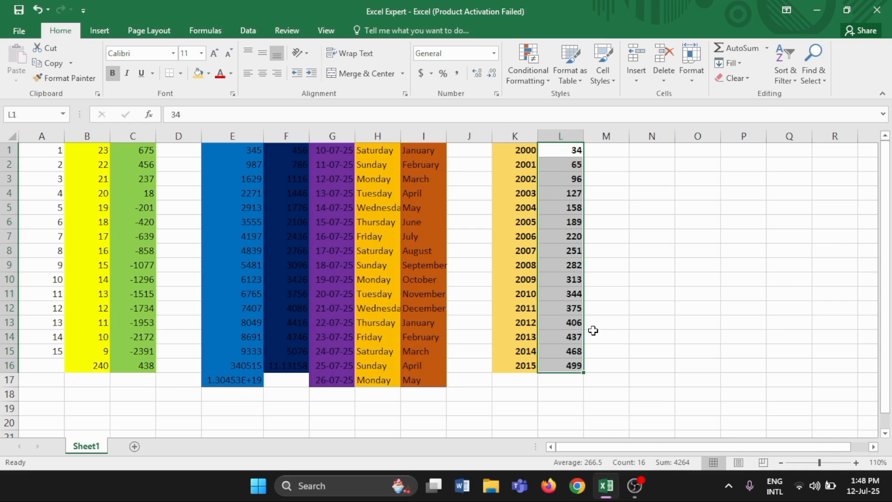
Calculate the average of L1:L16 in L17 with an AVERAGE formula.
click(572, 382)
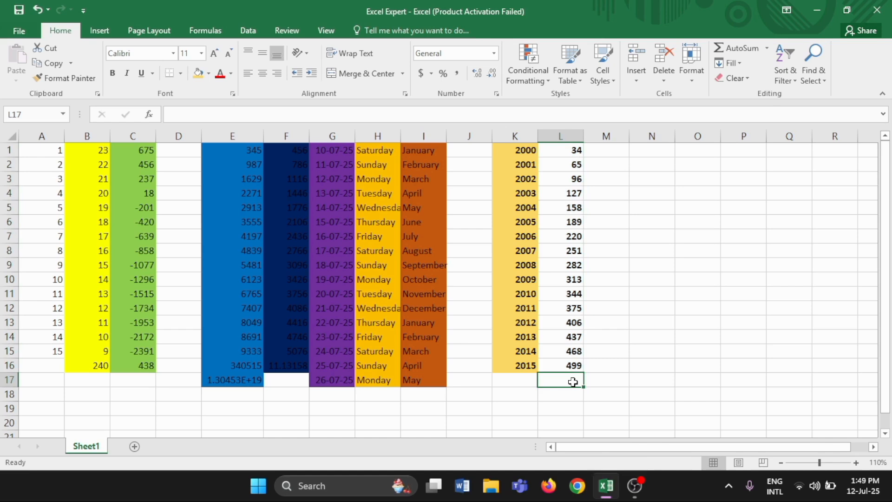
text(=)
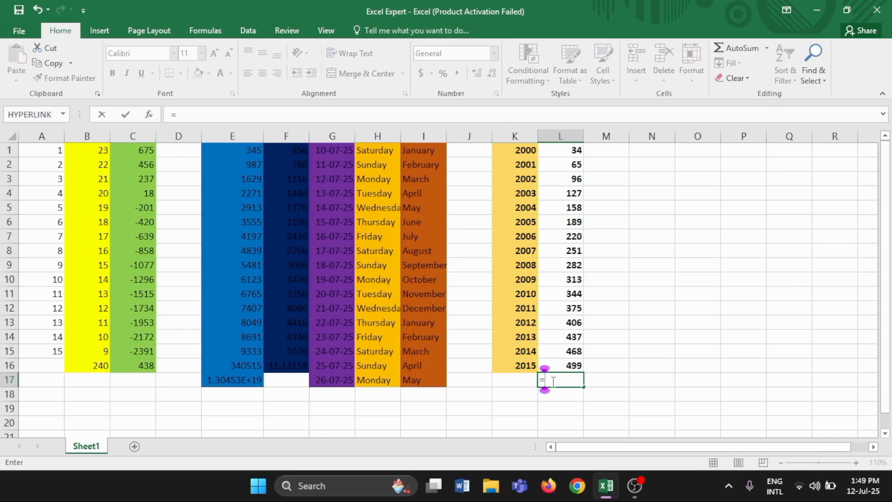
text(A)
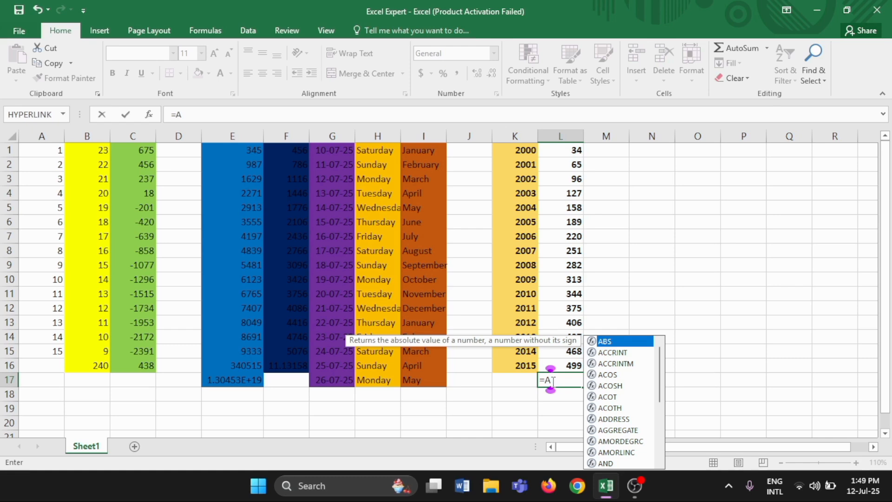
text(verage()
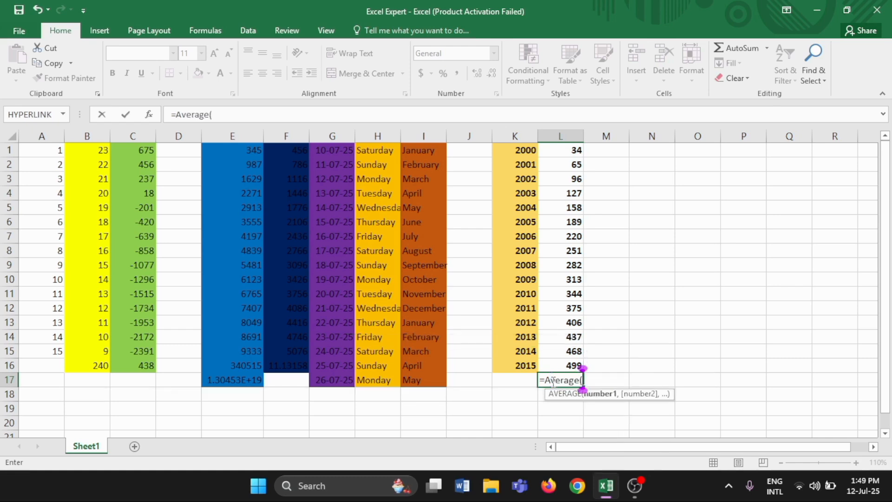
click(568, 154)
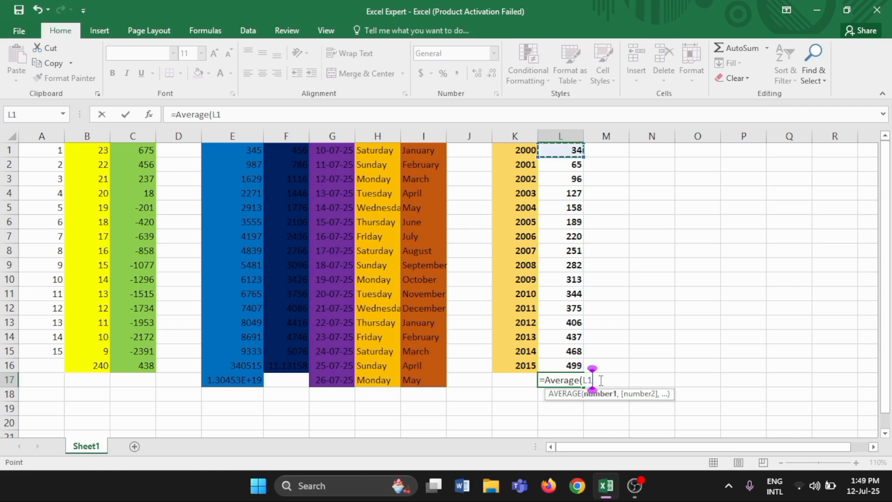
text(:)
key(Up)
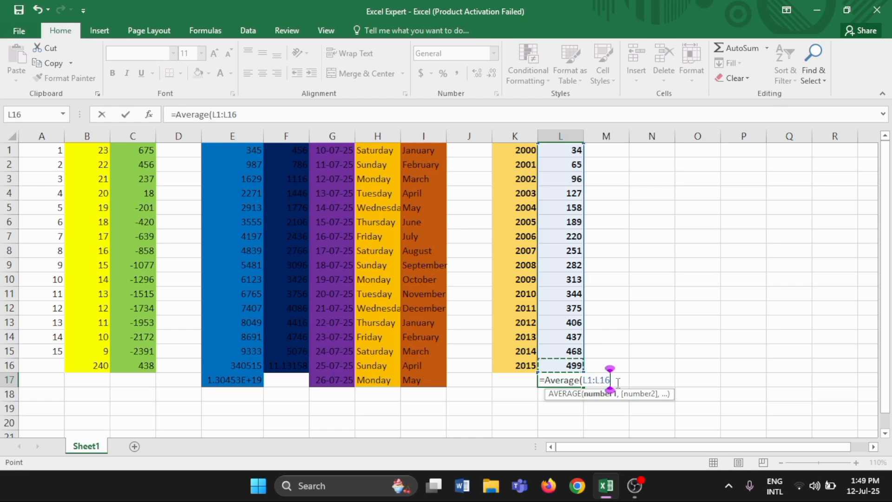
text())
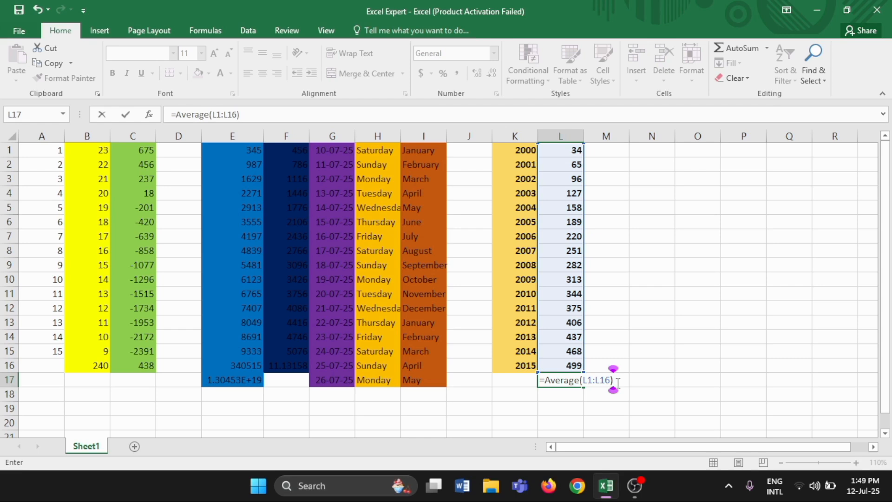
click(554, 380)
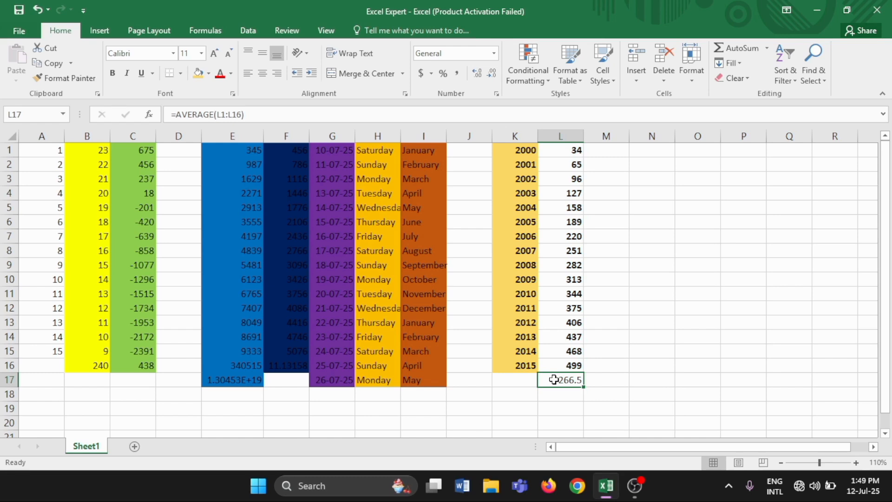
Apply a dark blue-gray theme fill to L1:L17, including the average.
drag(553, 379, 560, 150)
click(208, 74)
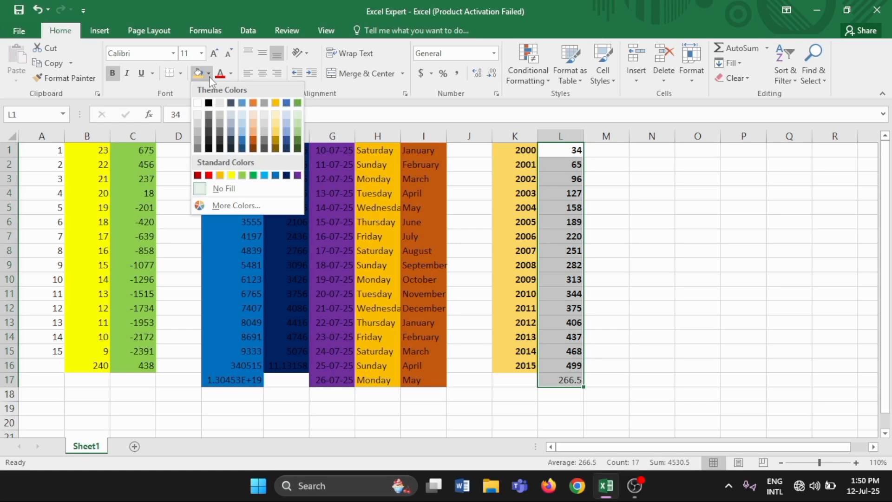
click(231, 103)
Enter 98 in M1 and 90 in M2, extend the series down to row 16, and make it bold.
click(612, 153)
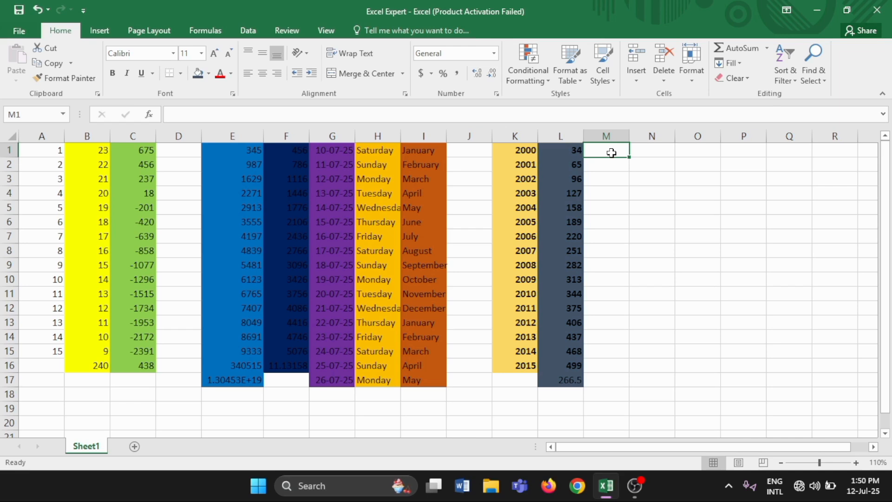
text(98 90)
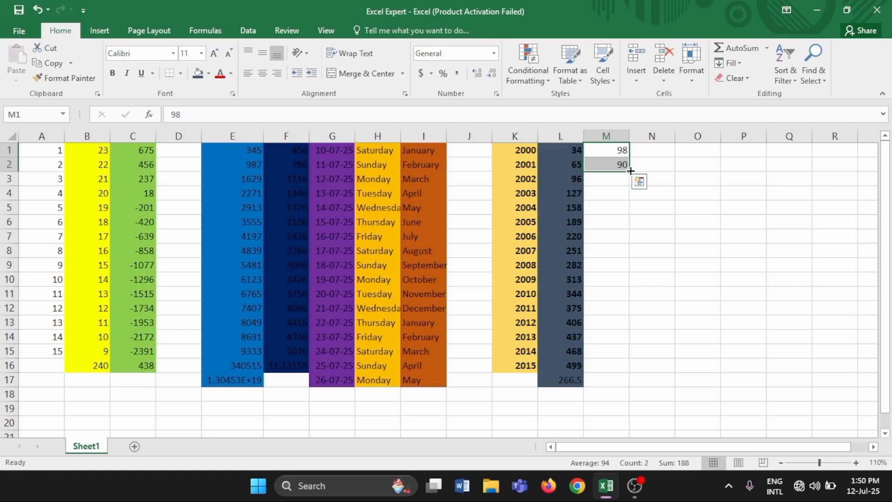
drag(630, 171, 629, 371)
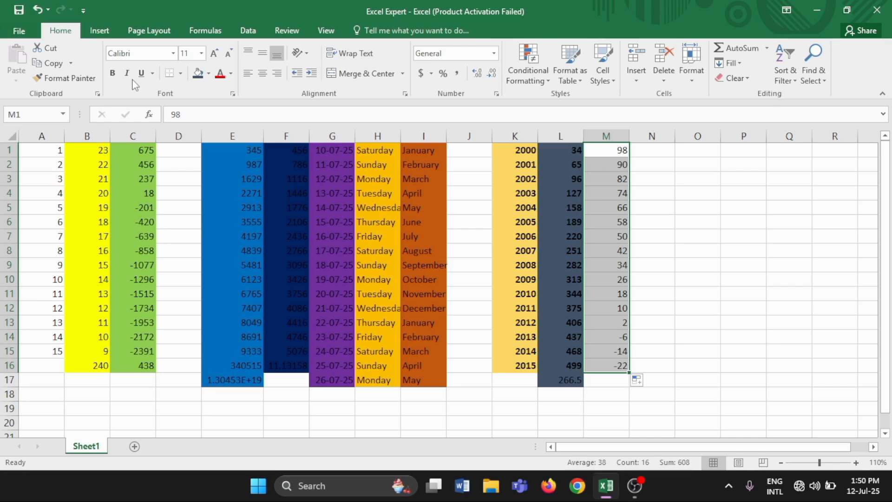
Find the smallest value of M1:M16 in M17 with a MIN formula.
click(612, 381)
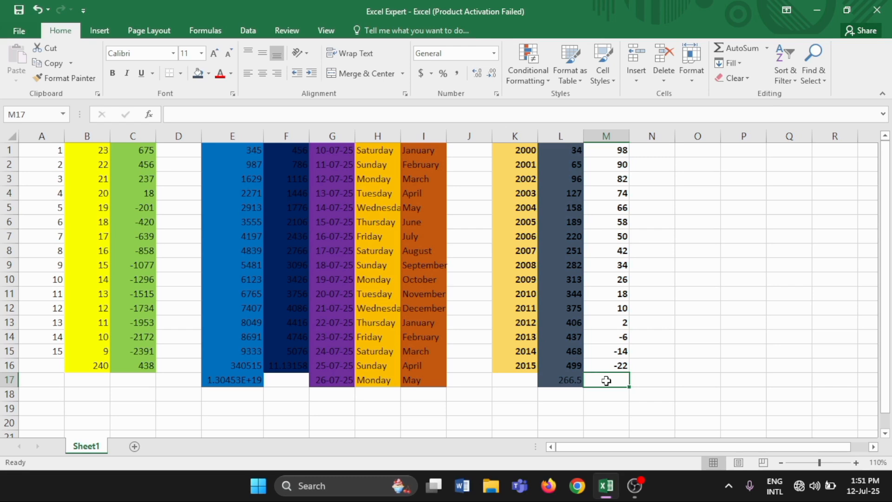
text(=Min)
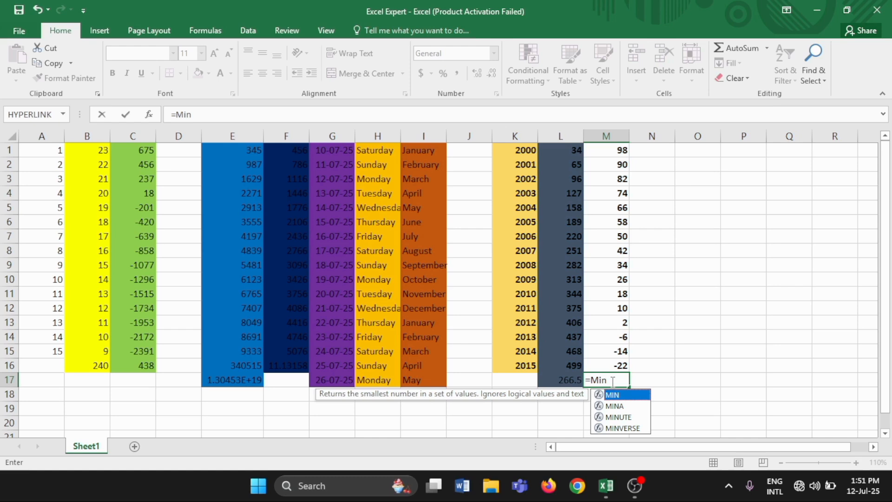
text(()
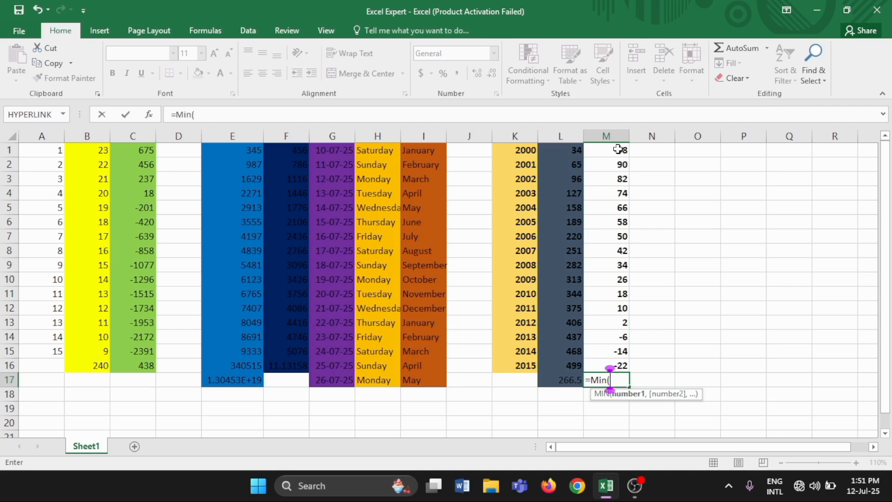
click(618, 150)
text(:)
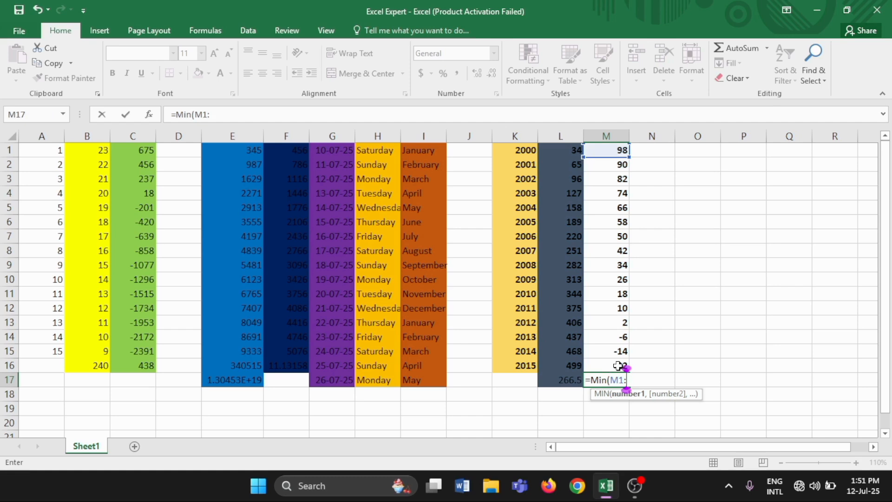
click(618, 366)
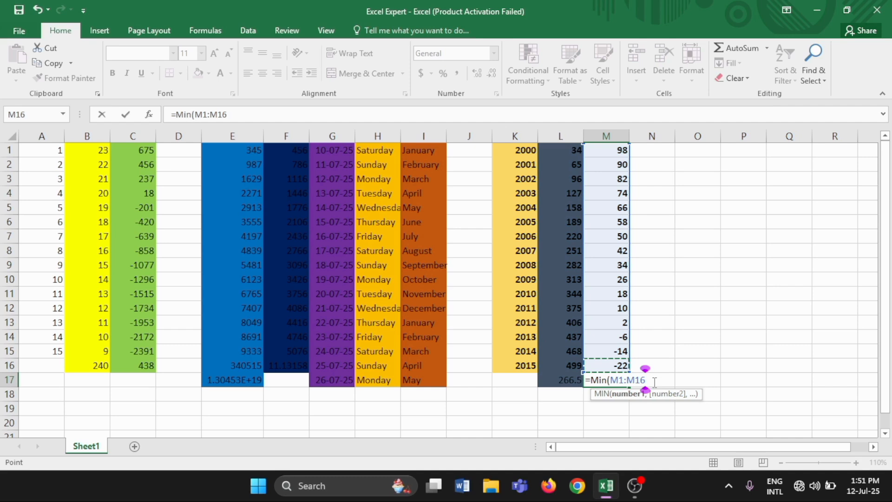
key(Return)
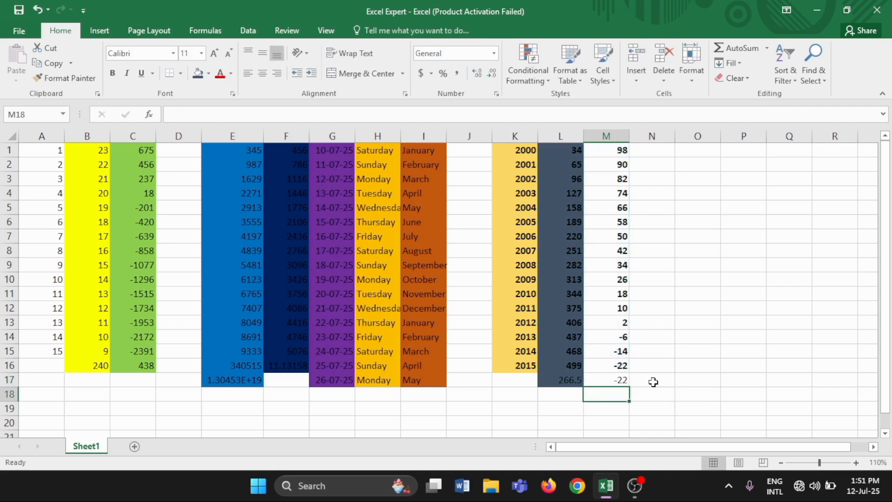
click(607, 382)
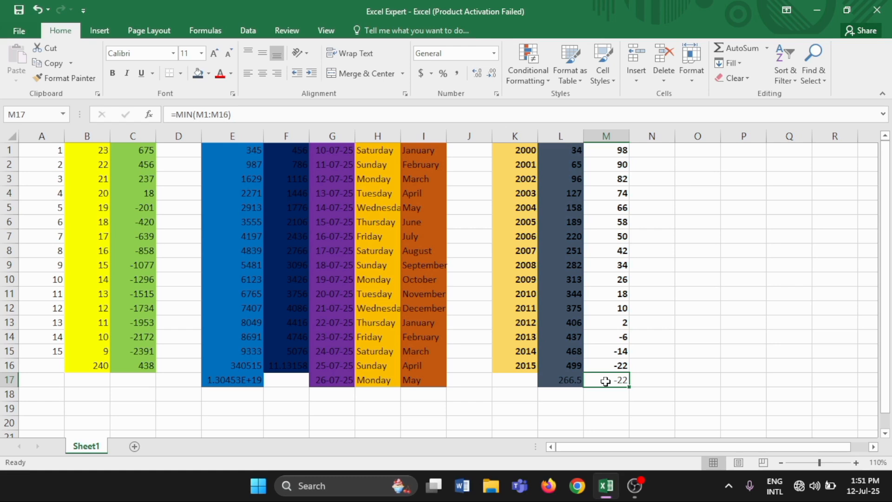
Apply a light blue theme fill to M1:M17.
click(606, 152)
key(ctrl+shift+Down)
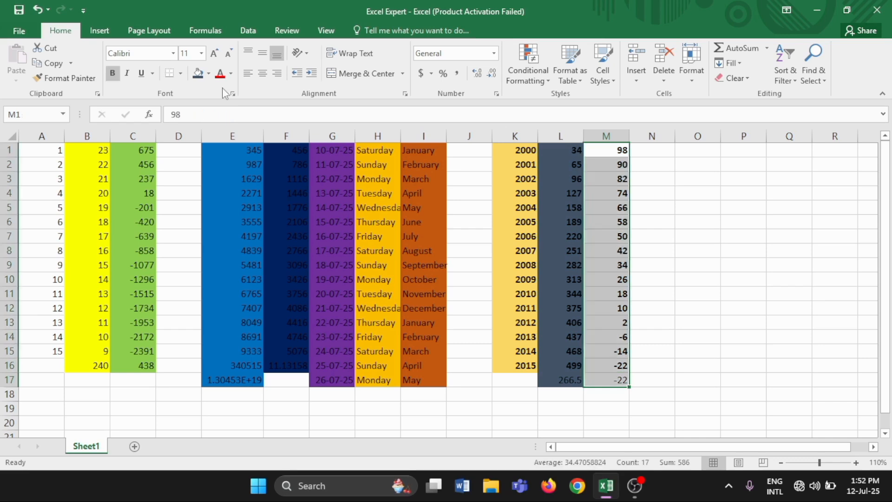
click(231, 74)
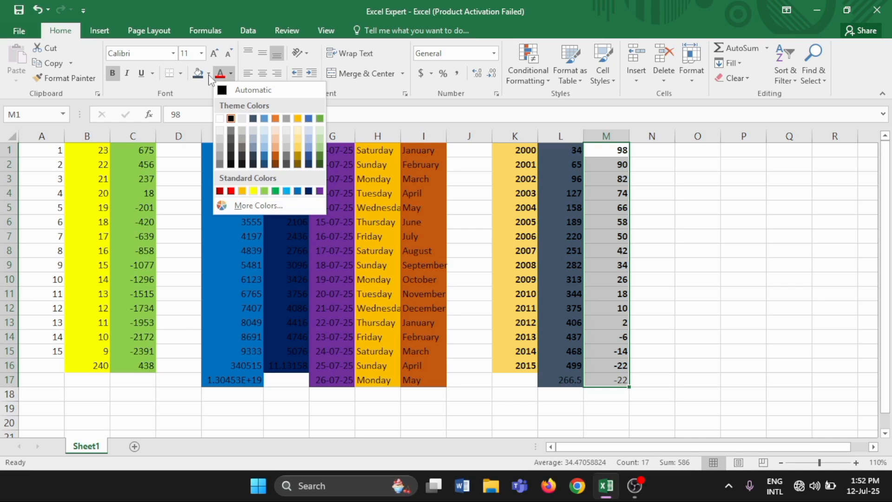
Enter 98, 34 and 93 in N1:N3, extend them down to row 16, and make the numbers bold.
click(643, 157)
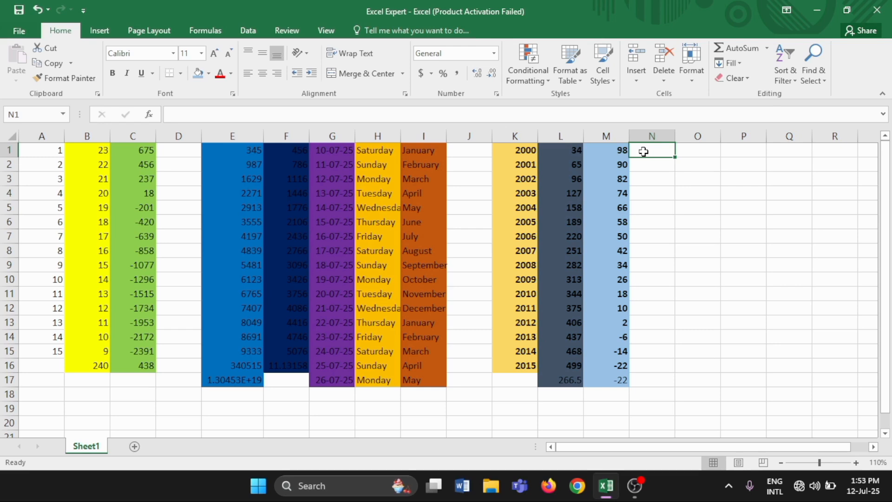
text(98)
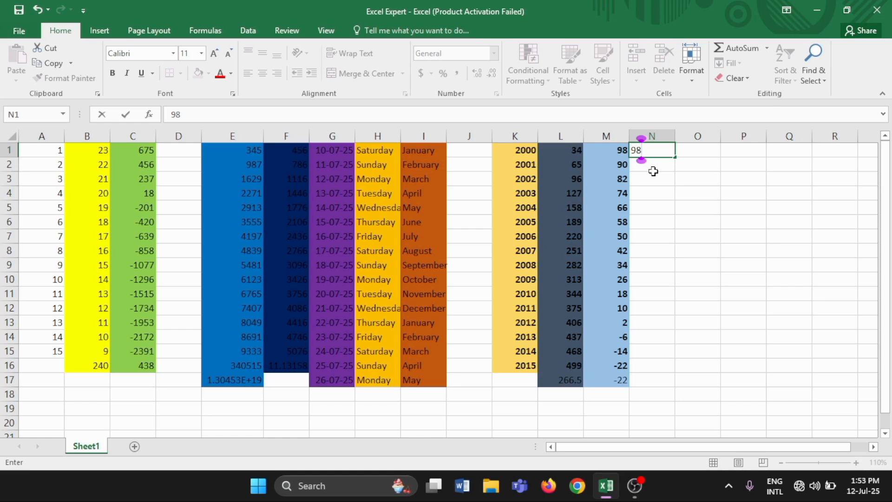
drag(659, 152, 665, 181)
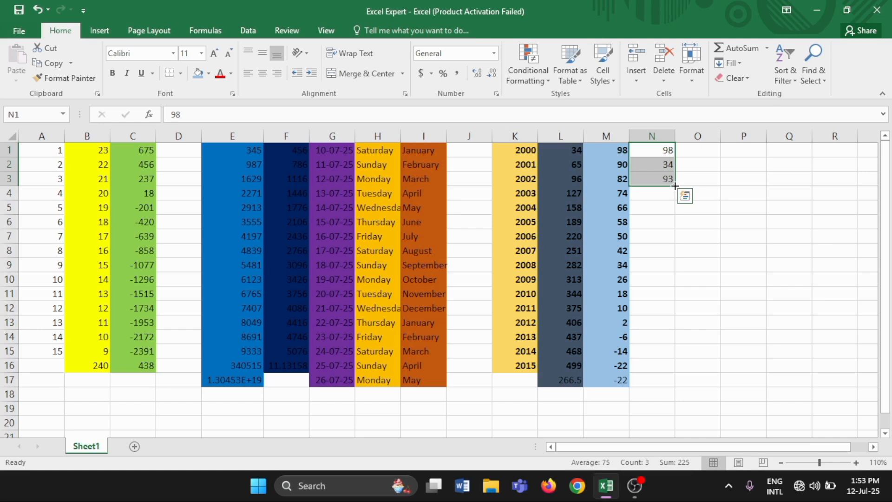
double_click(676, 185)
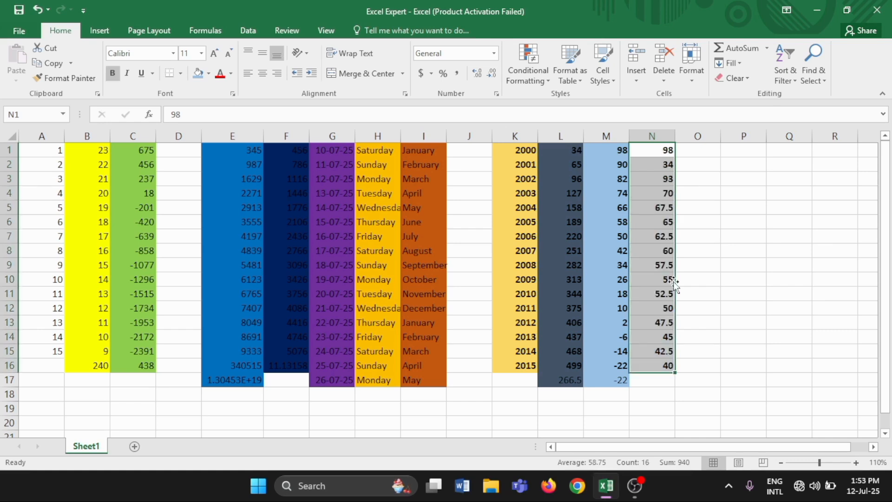
Find the largest number of column N in N17 with a MAX formula and fill N1:N17 with gray.
click(659, 381)
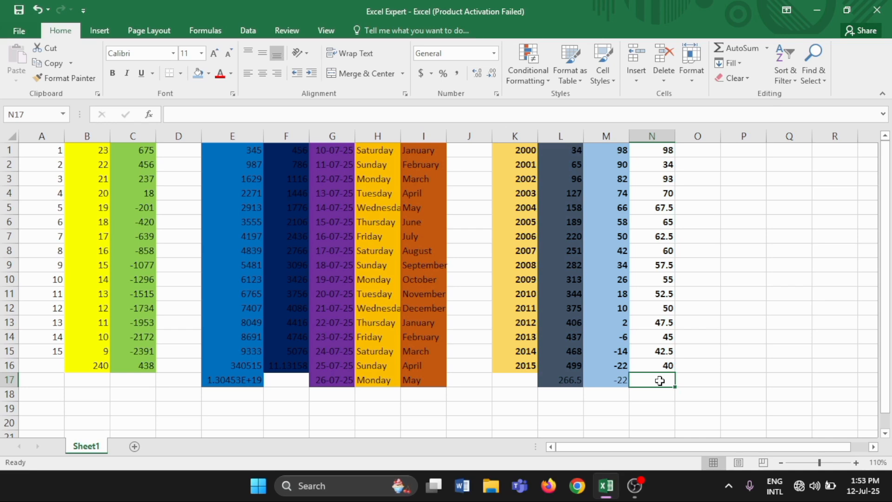
text(=Max()
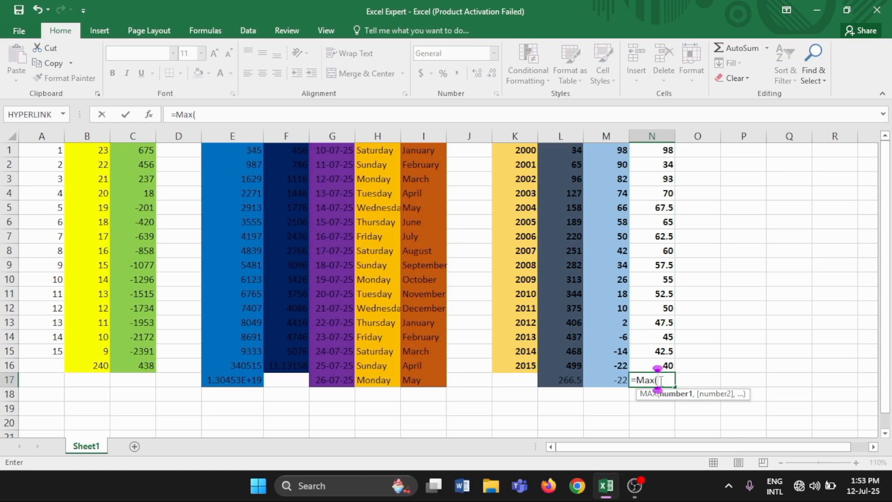
click(662, 152)
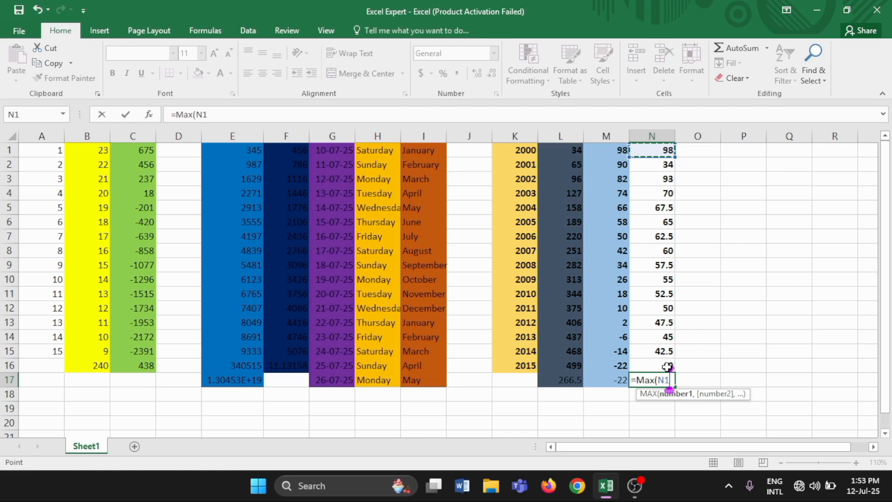
key(Return)
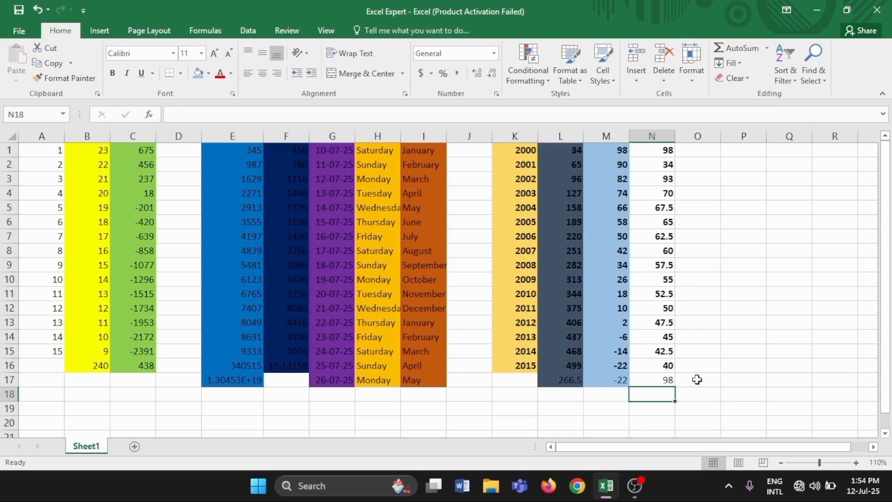
click(658, 380)
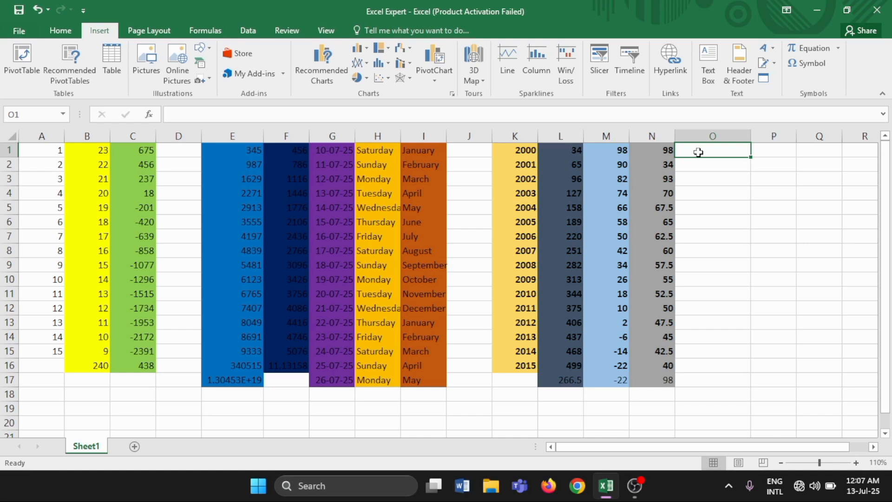
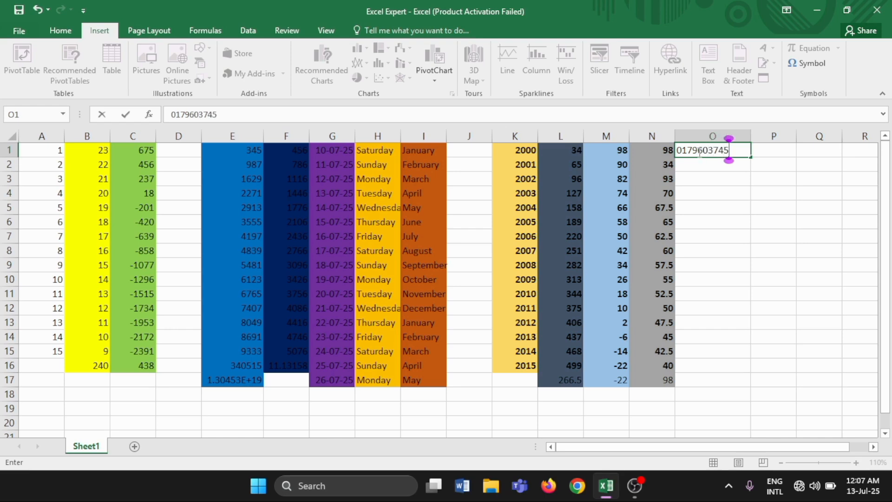
Enter a phone number with a leading zero in O1.
key(Return)
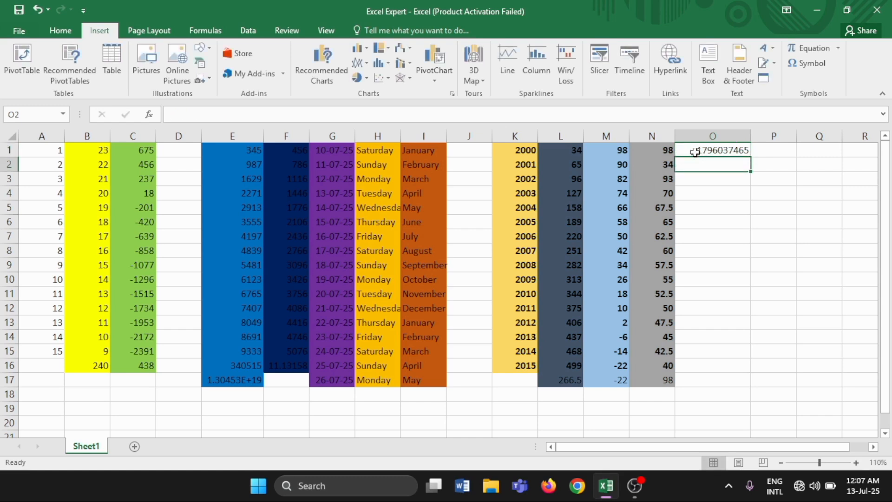
Format the whole of column O as Text in the cell formatting settings.
click(684, 152)
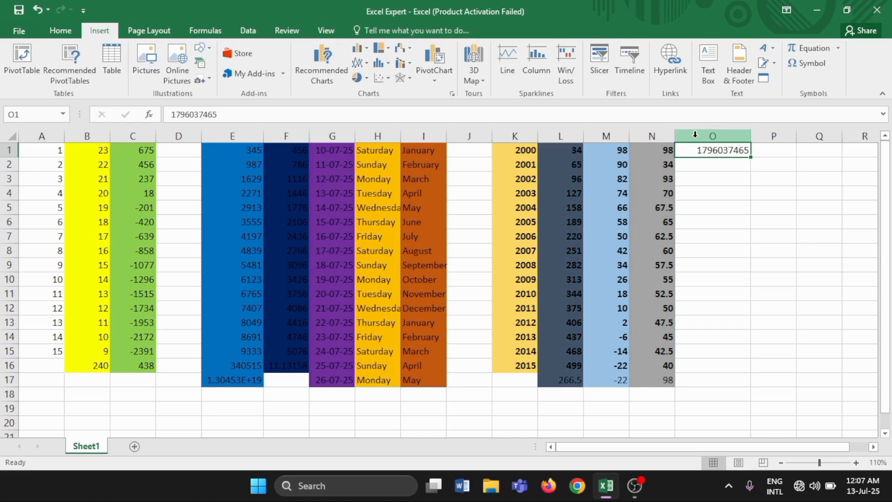
click(695, 135)
right_click(696, 138)
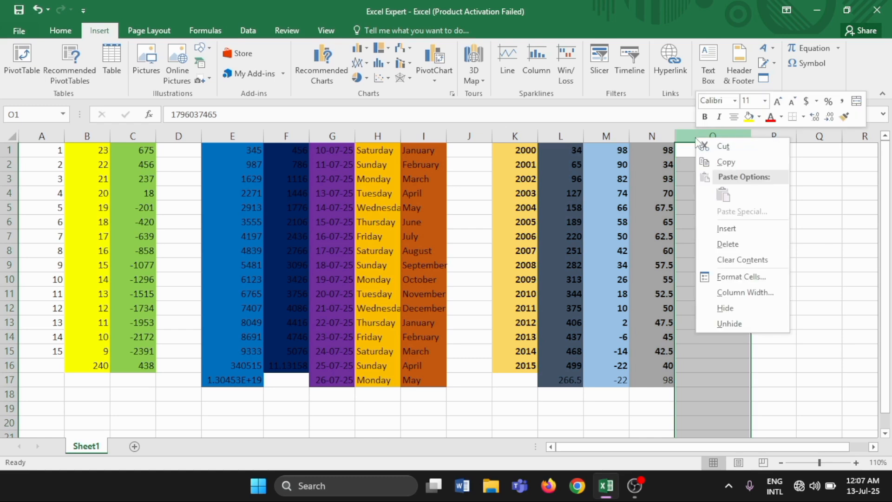
click(741, 278)
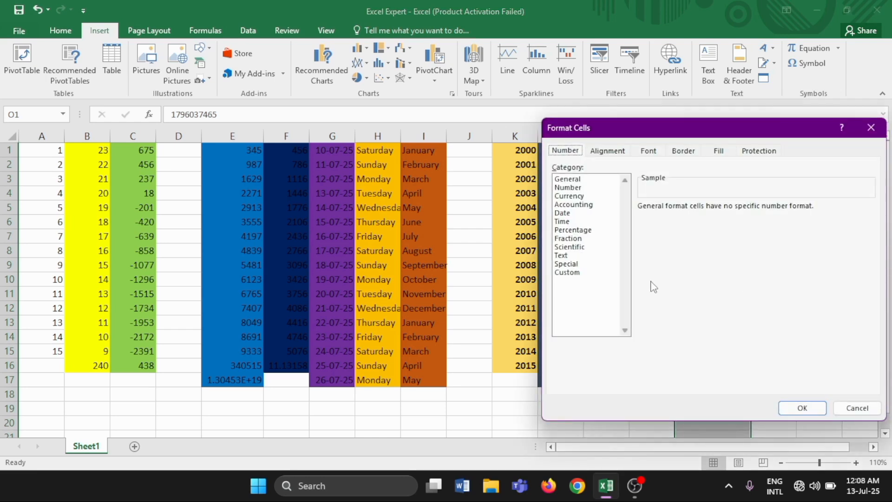
click(561, 255)
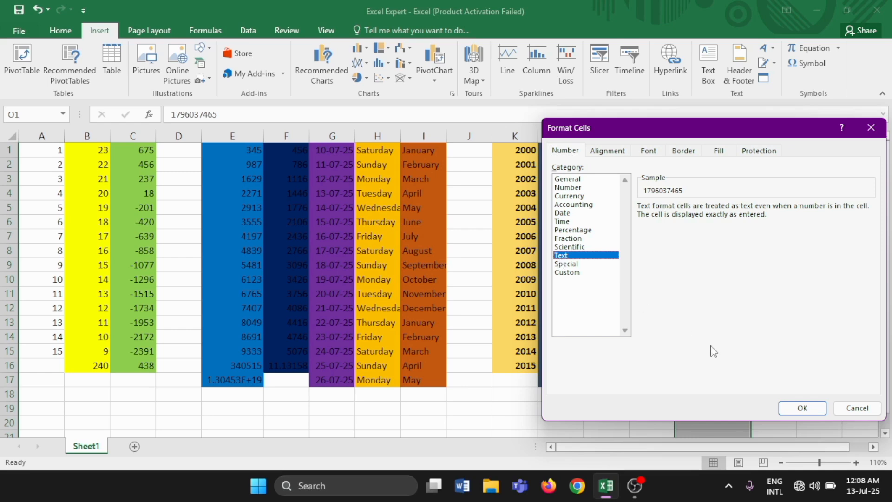
click(803, 409)
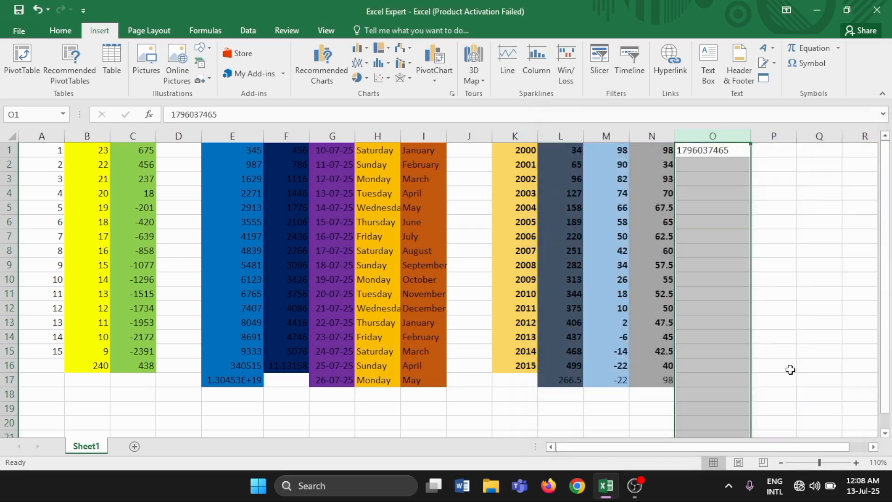
Enter the phone number with its leading zero in O2.
click(693, 164)
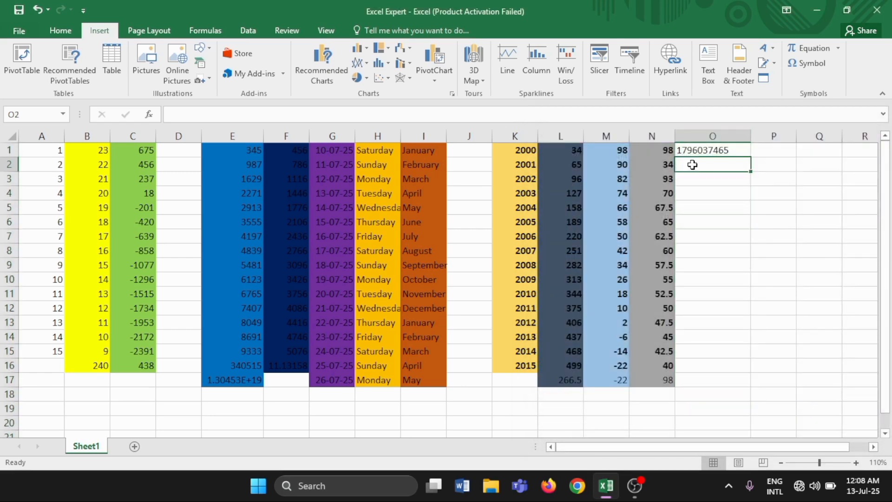
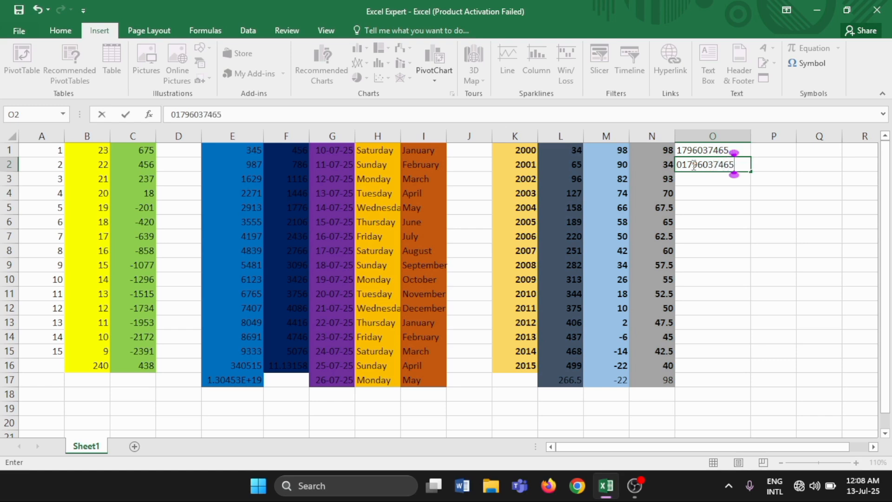
key(Return)
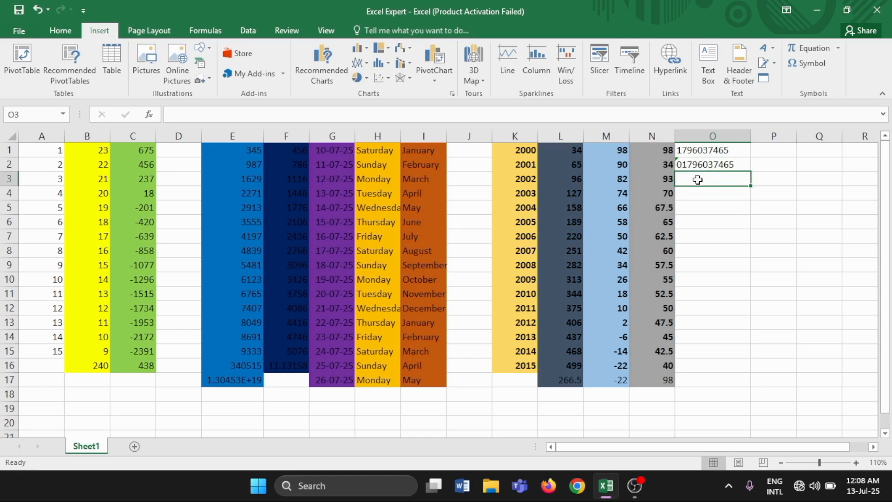
Add the missing leading zero in front of the phone number in O1.
click(682, 151)
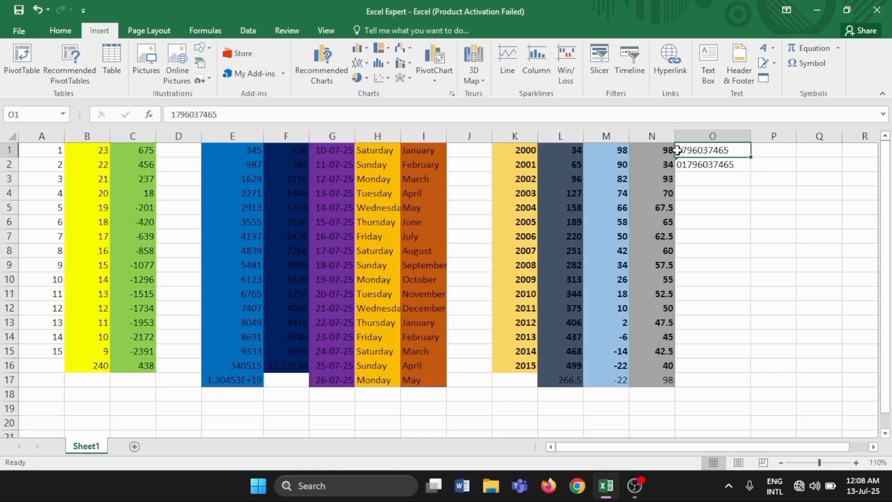
double_click(678, 150)
click(697, 150)
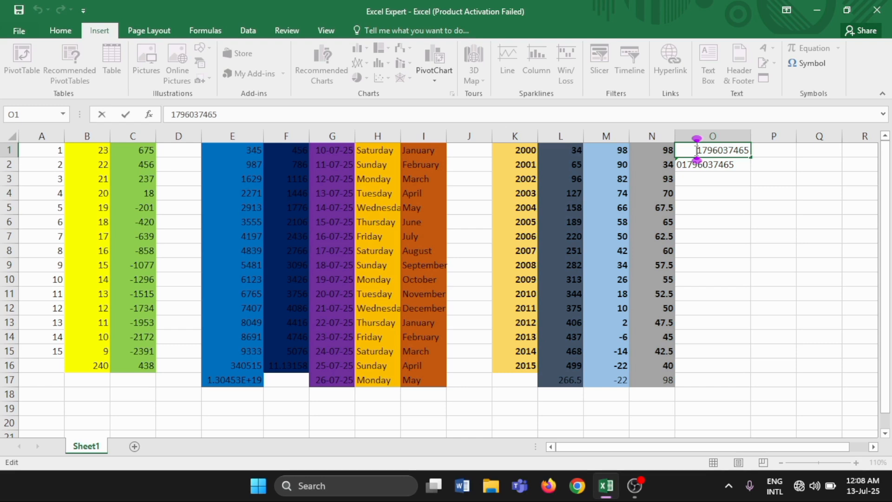
text(0)
click(699, 179)
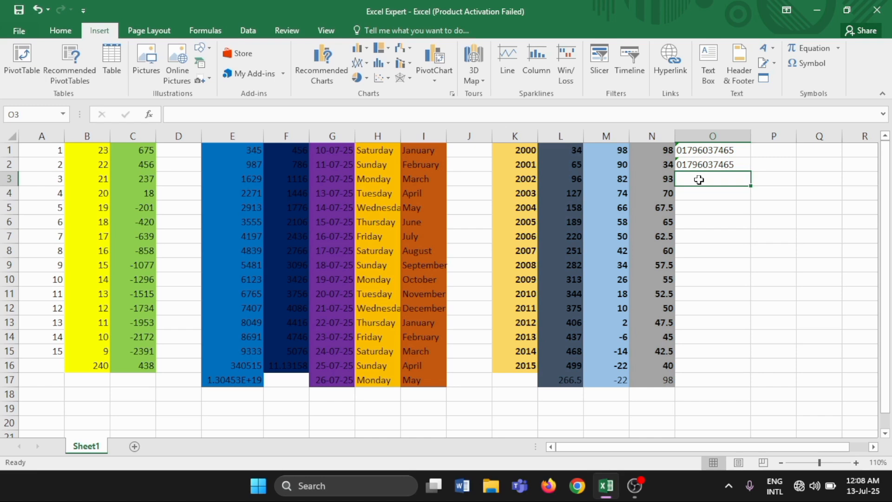
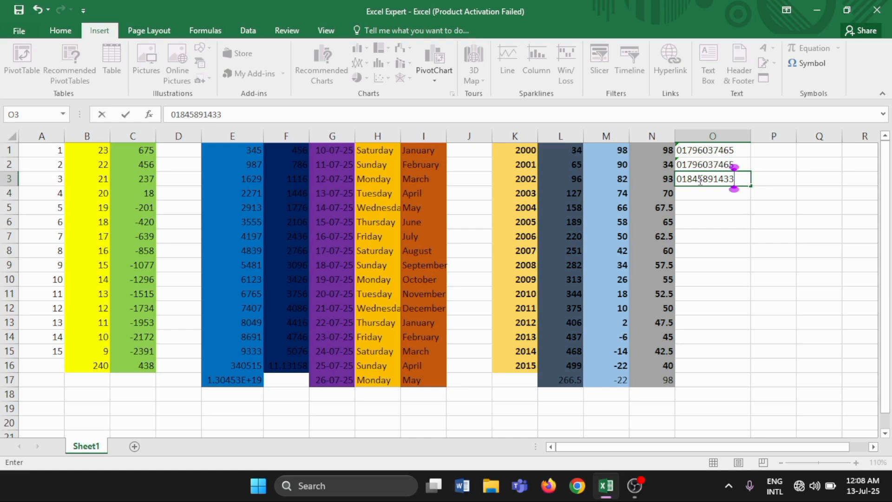
Enter a different phone number with a leading zero in O3.
key(Return)
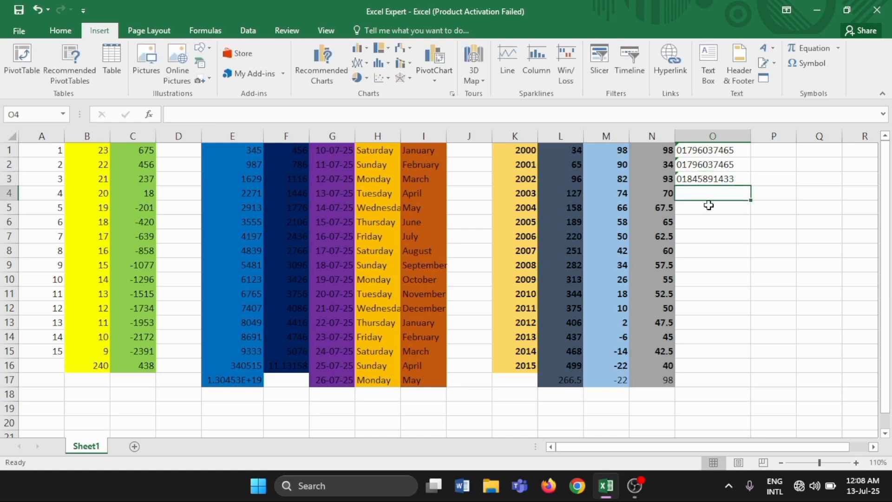
Extend the three phone numbers in O1:O3 down to row 16 with AutoFill.
click(706, 207)
click(707, 195)
click(701, 150)
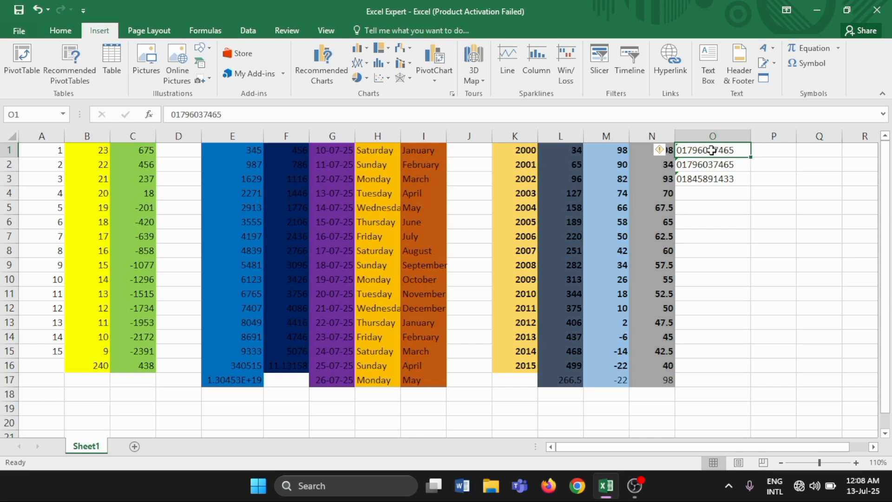
drag(711, 150, 719, 179)
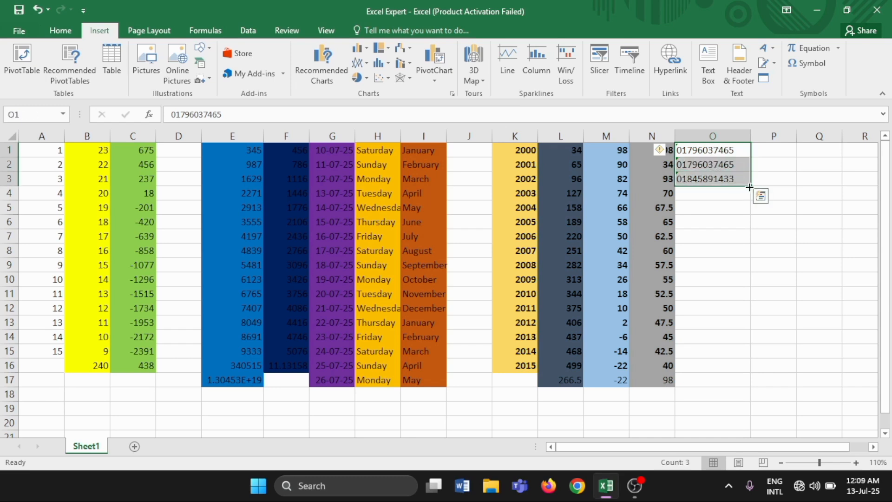
drag(751, 187, 750, 378)
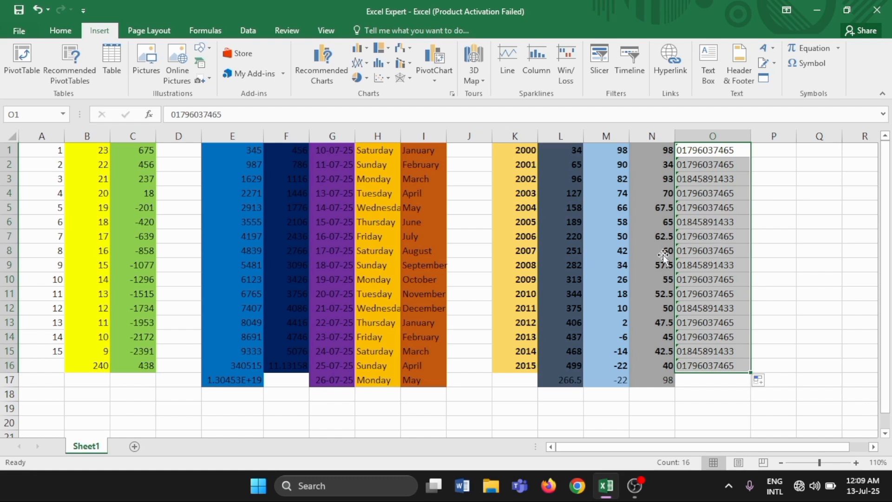
Make the phone numbers in O1:O16 bold, italic and single underlined.
click(51, 30)
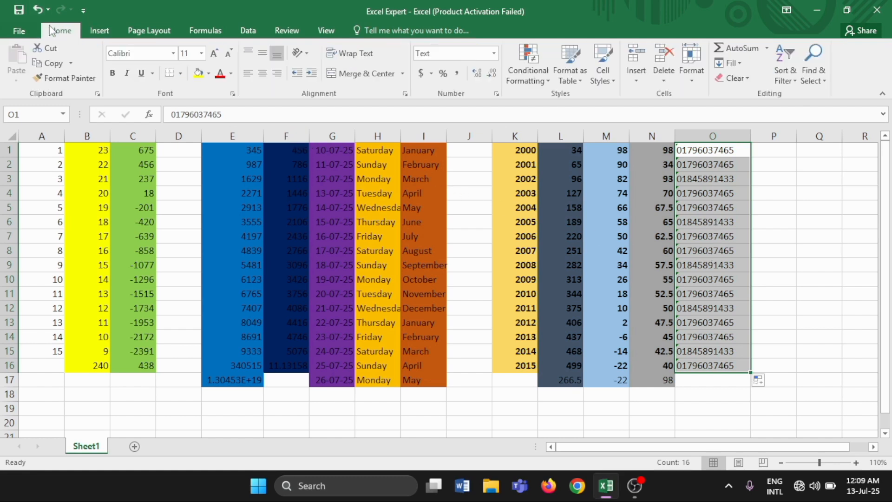
click(113, 75)
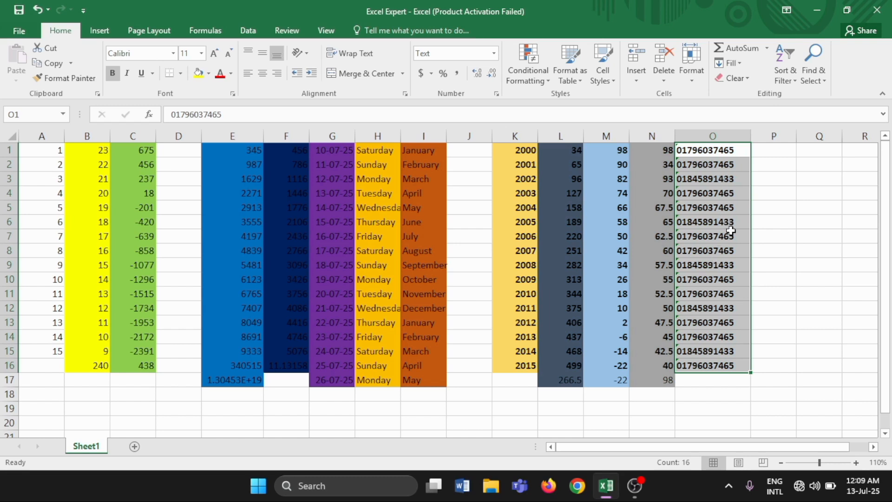
click(126, 74)
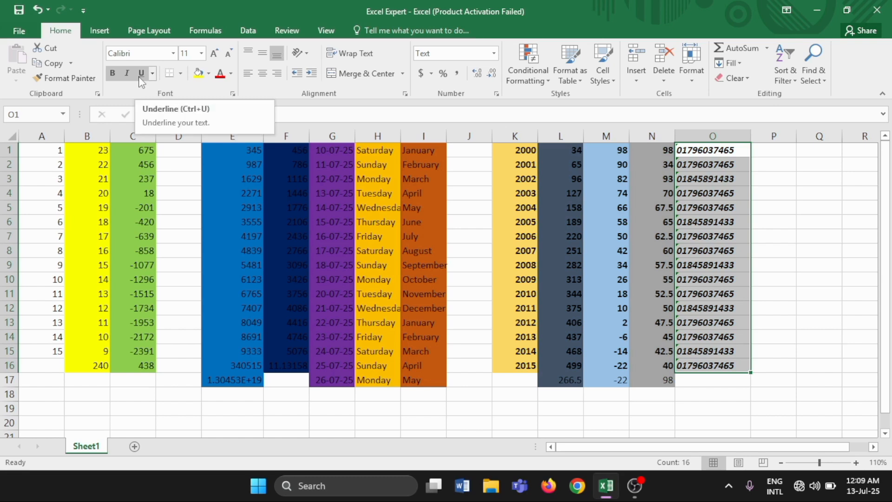
click(152, 76)
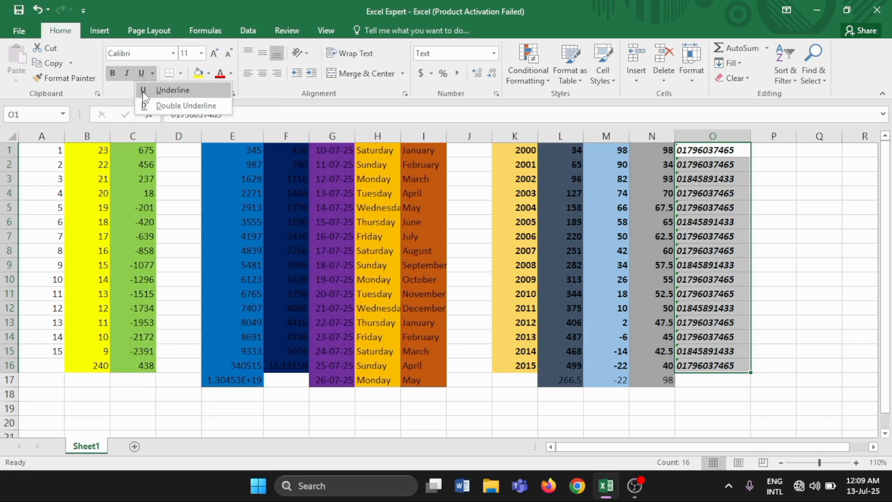
click(145, 91)
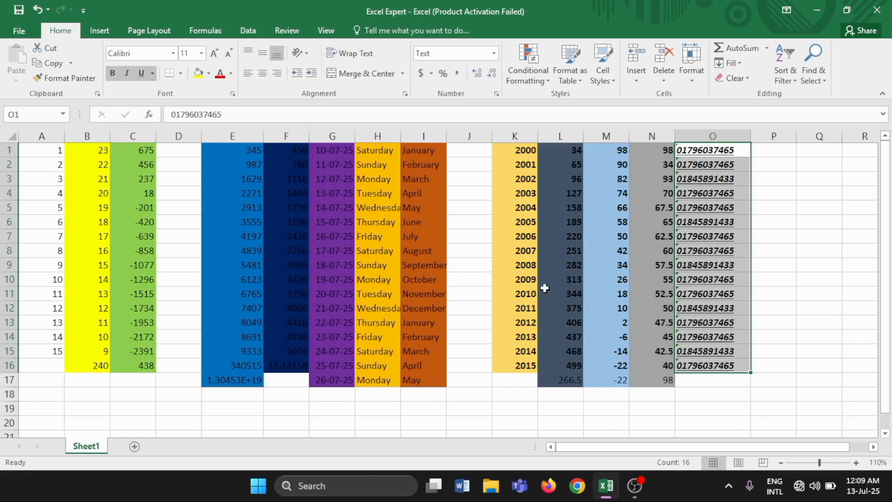
Fill O1:O16 with a medium-light blue theme color.
click(208, 74)
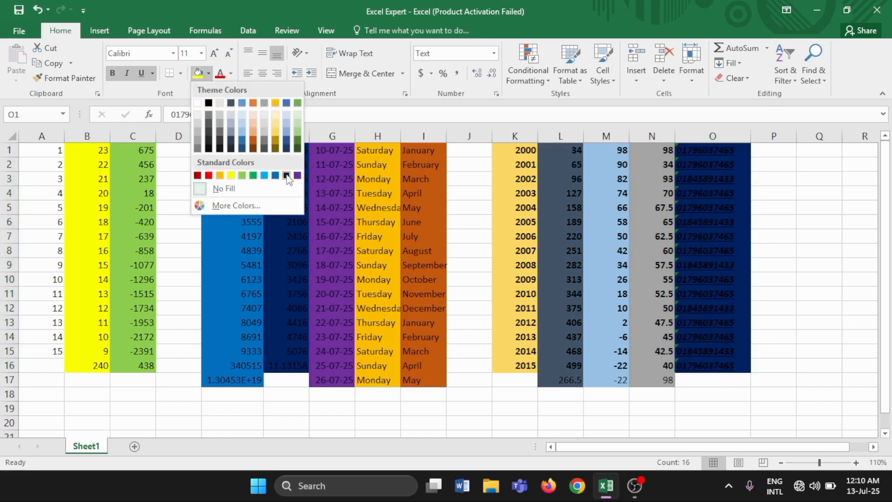
click(288, 130)
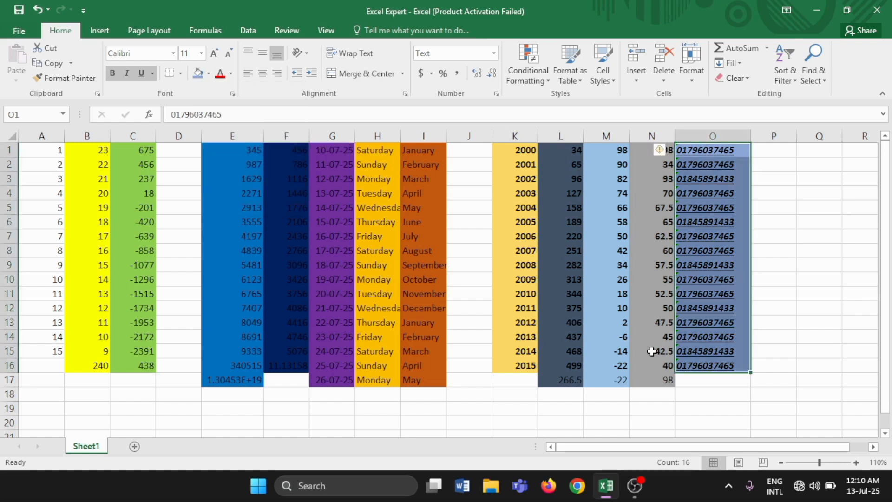
click(722, 393)
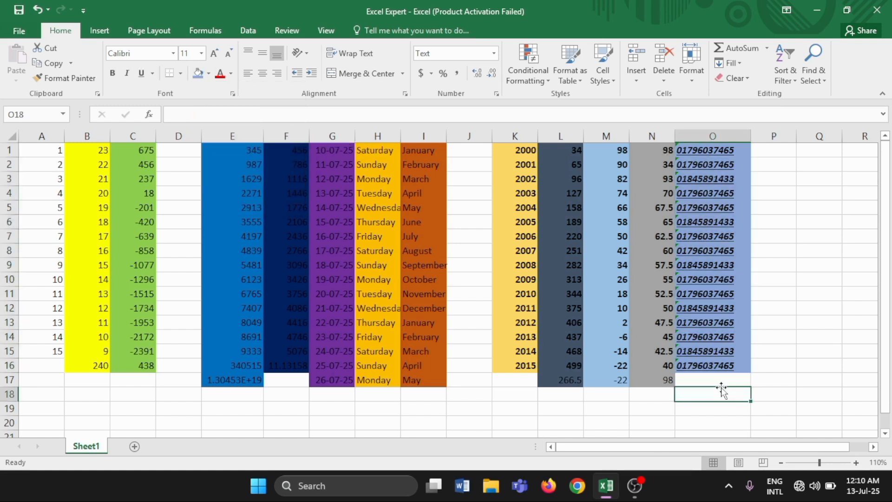
click(766, 365)
Enter the text "Lavlu Tech Pro" in P1.
click(761, 149)
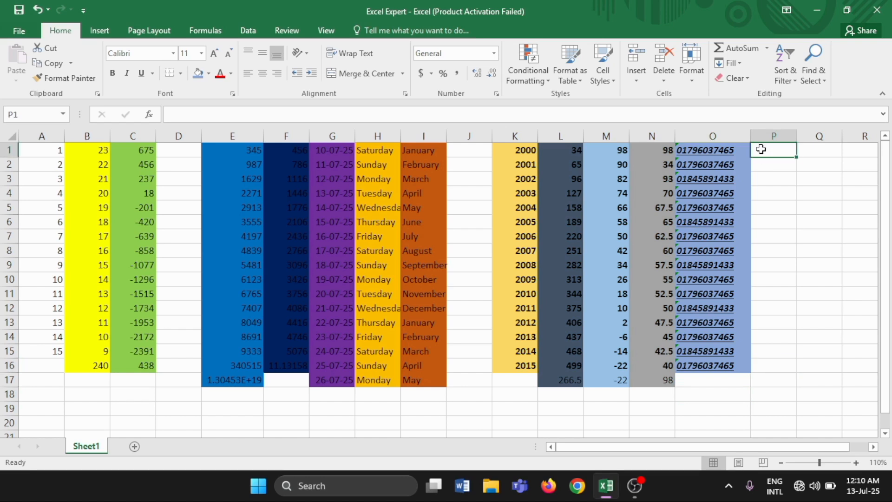
text(L)
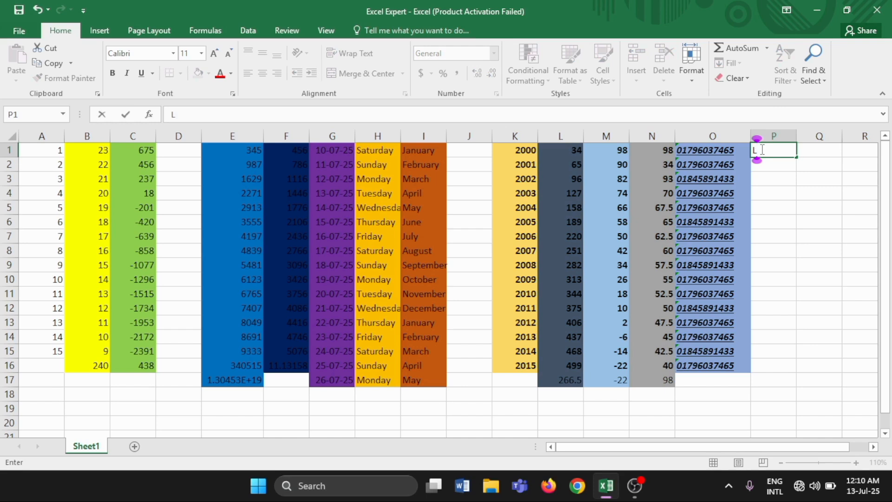
text(avlu)
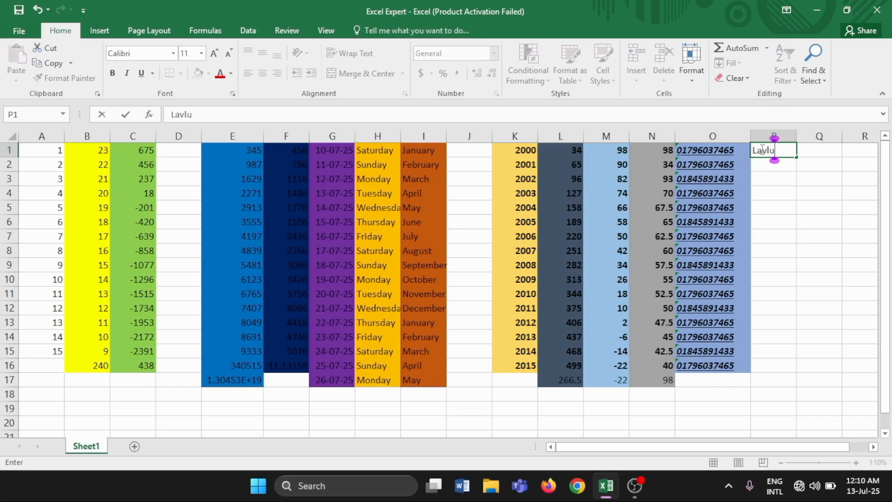
text( Tech)
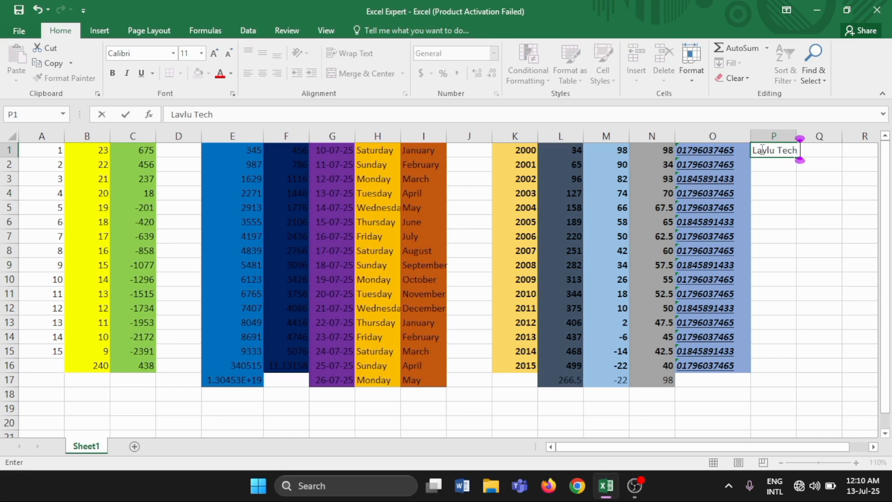
text( Pro)
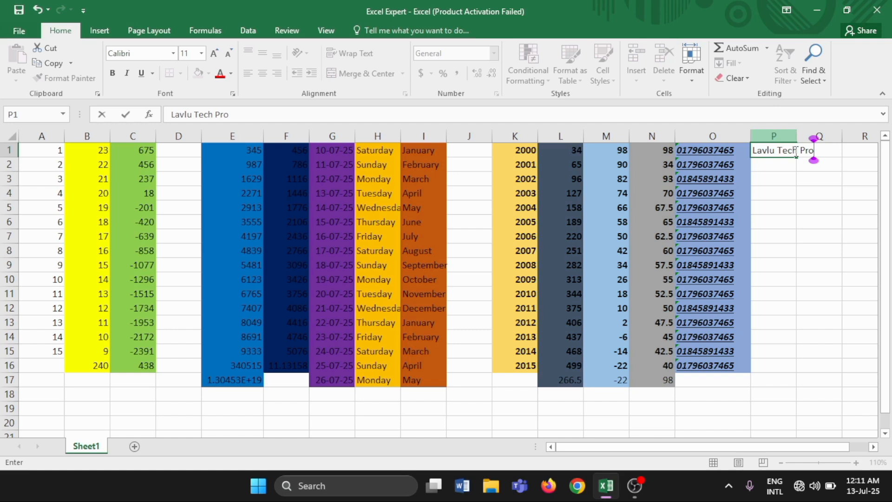
click(786, 164)
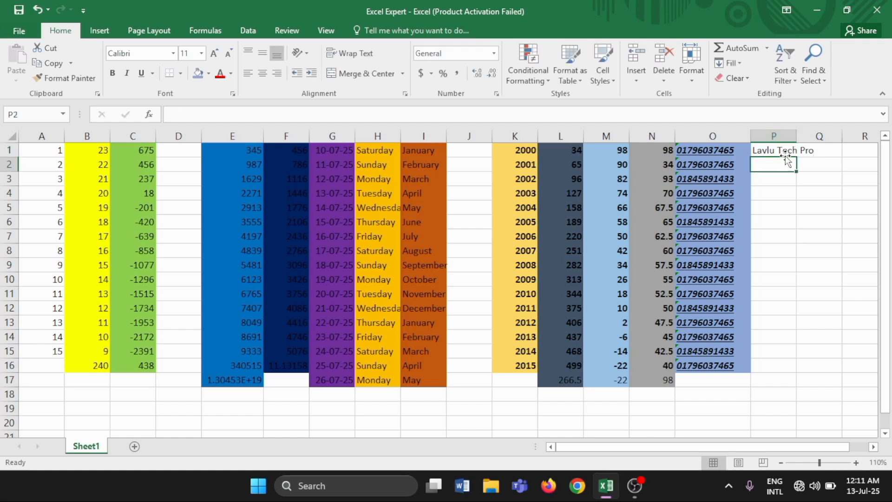
Widen column P so that the text in P1 fits inside its cell.
click(784, 152)
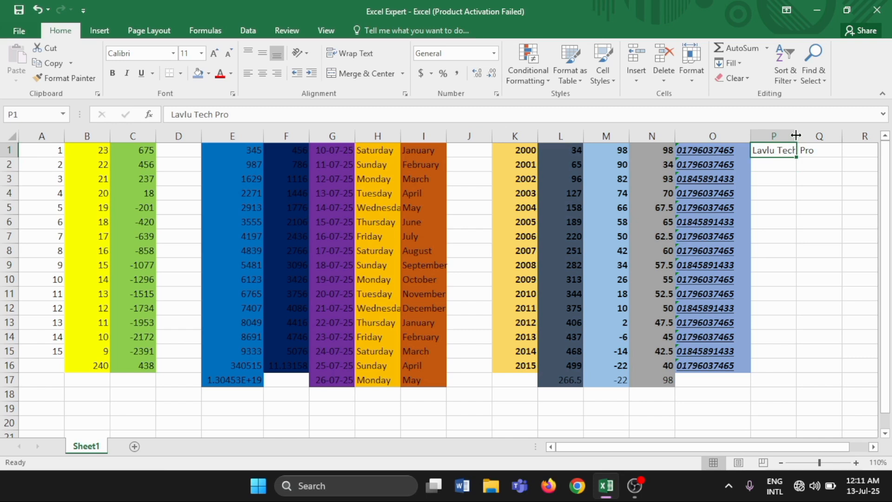
drag(796, 135, 813, 136)
drag(814, 135, 817, 136)
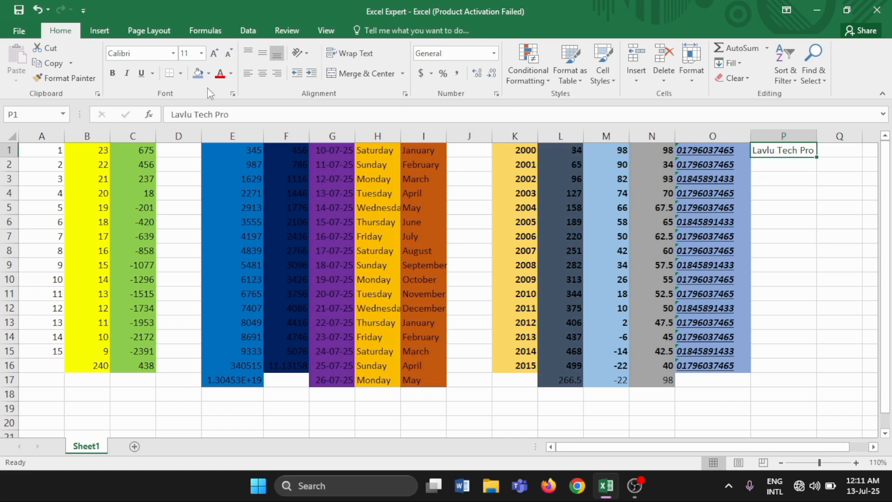
Make the text in P1 bold, italic and underlined, widening column P slightly to fit the bold text.
click(112, 73)
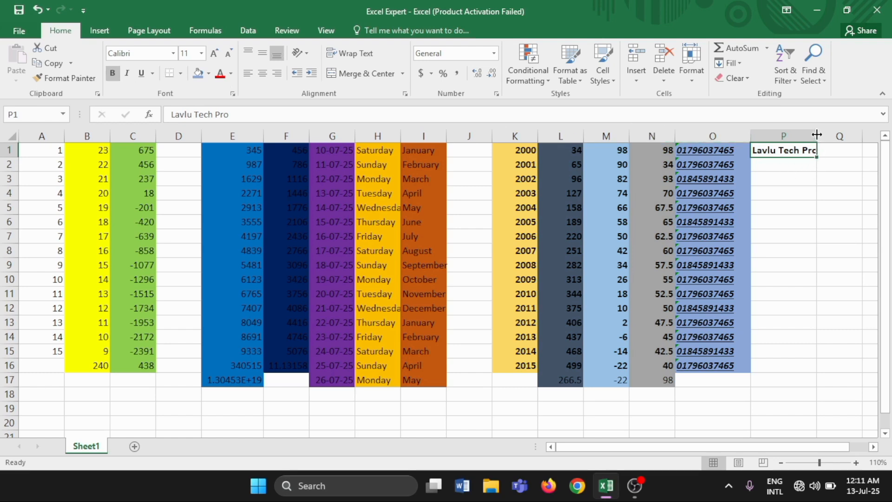
drag(817, 135, 822, 134)
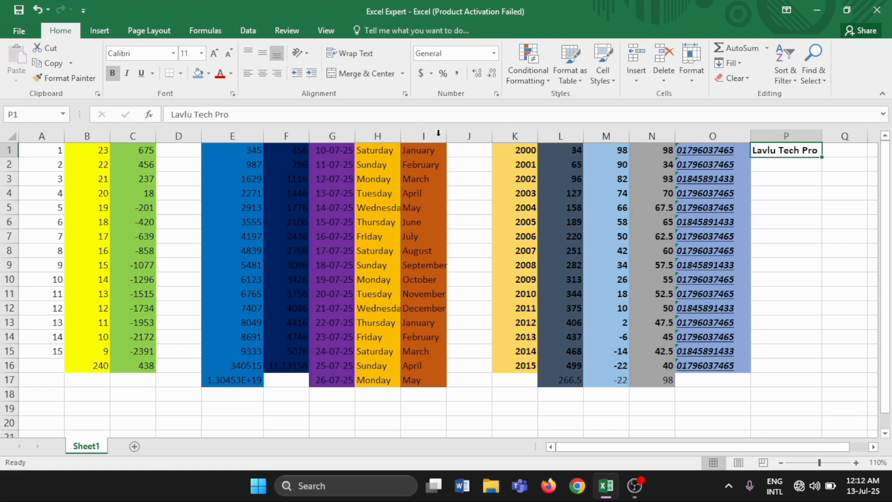
click(126, 74)
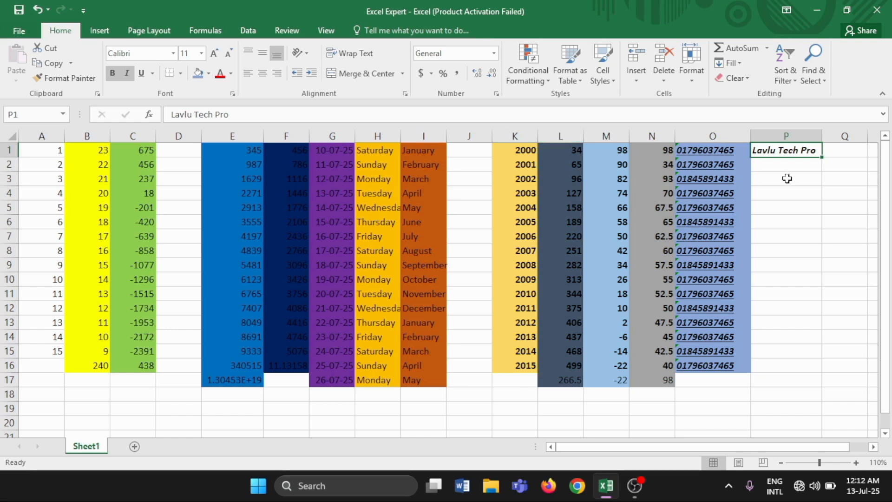
click(141, 74)
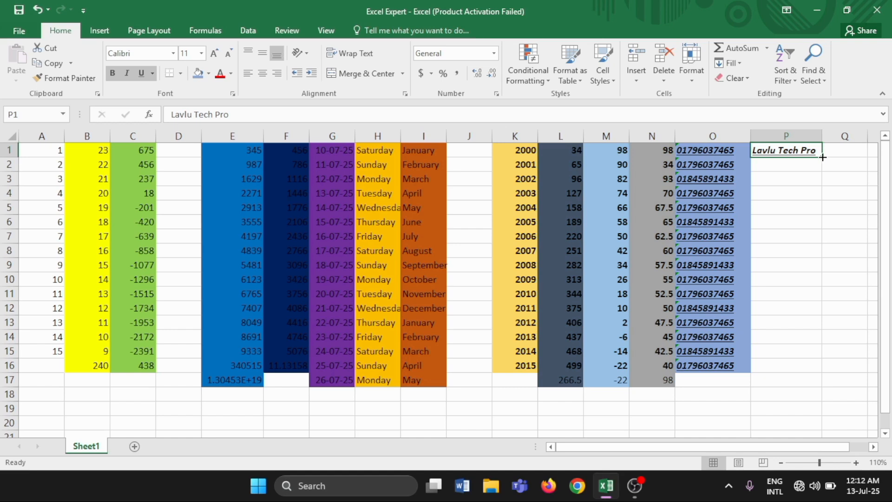
Extend the P1 text down to row 17 with AutoFill and open the fill color choices for P1:P17.
drag(822, 157, 831, 383)
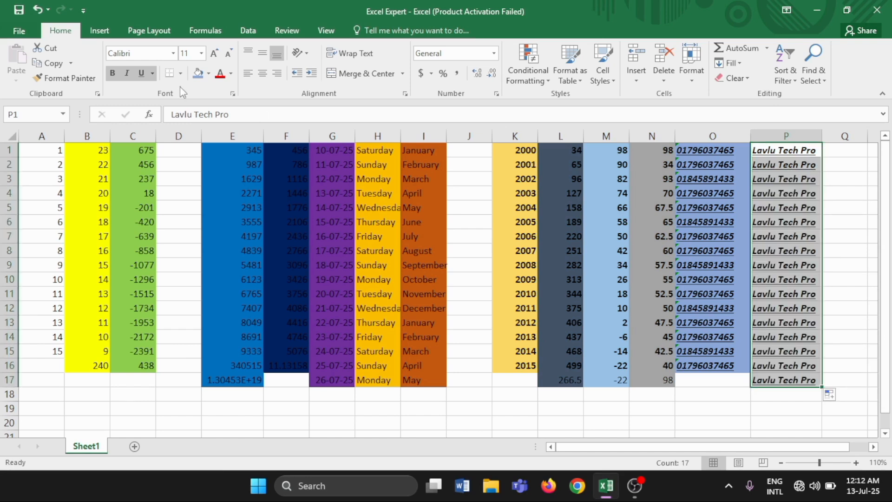
click(180, 75)
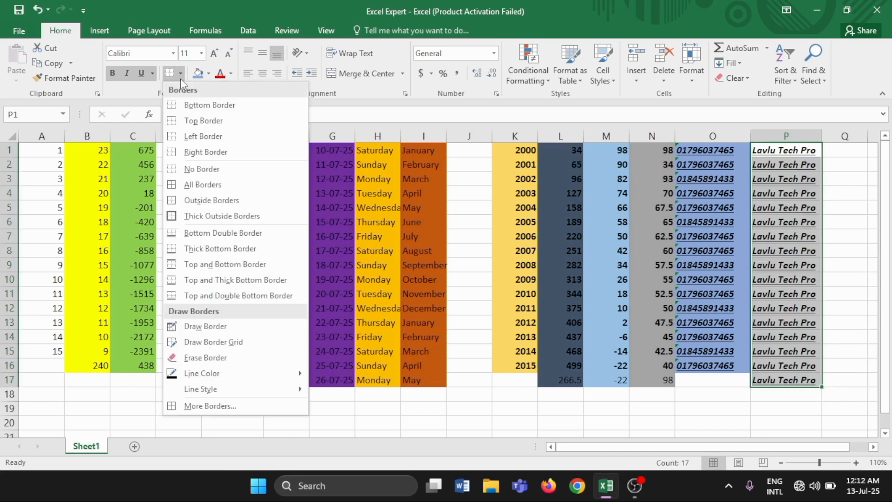
click(210, 78)
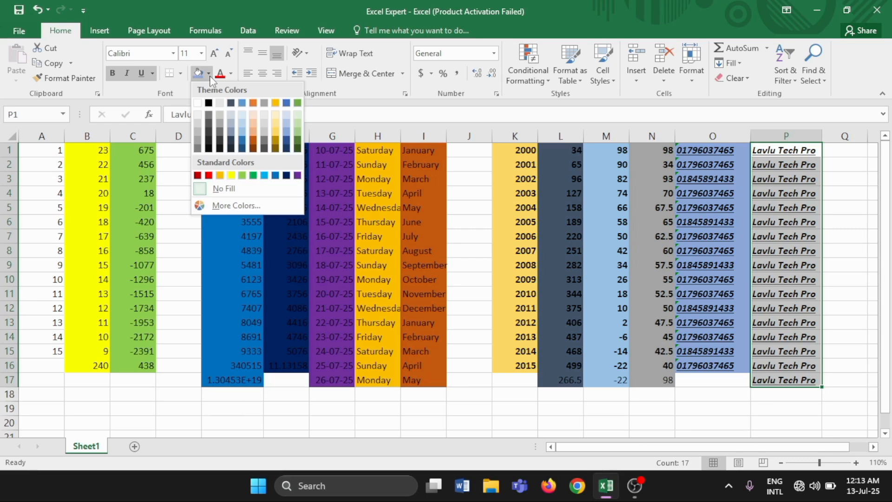